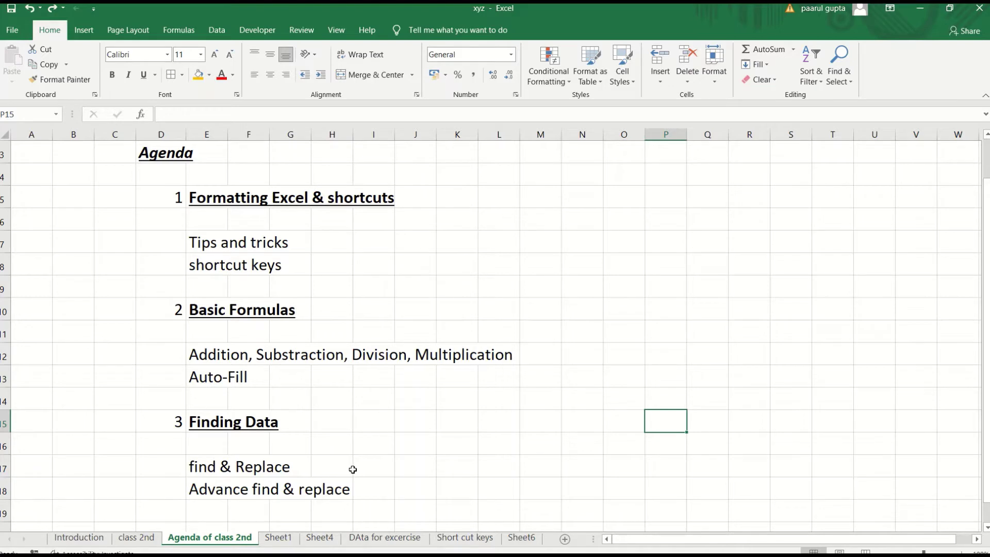
# Go from the 'Agenda of class 2nd' sheet to the blank Sheet1 worksheet.
pyautogui.click(278, 538)
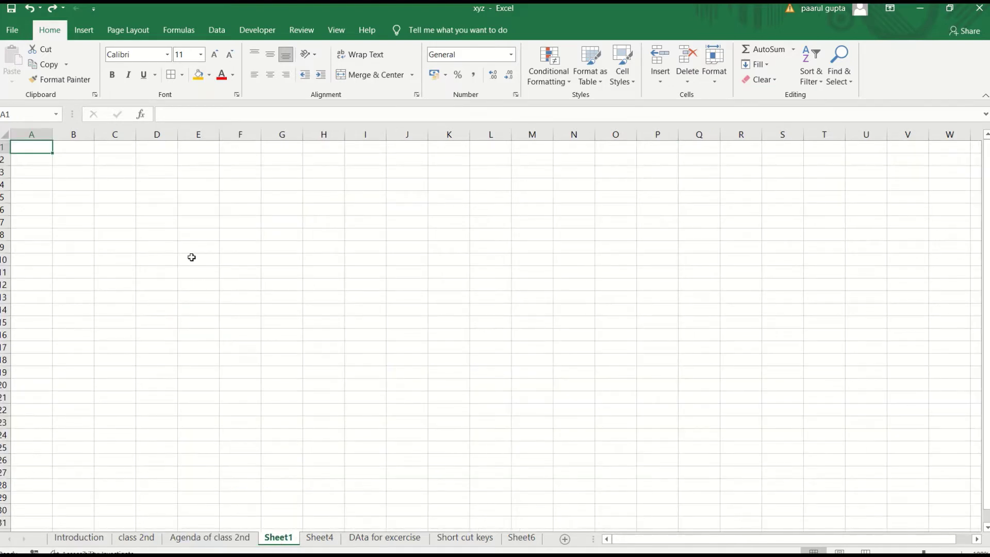
# Enter 1, 2, 3 in E4:E6 and AutoFill a 1–20 series down columns E through N.
pyautogui.click(203, 185)
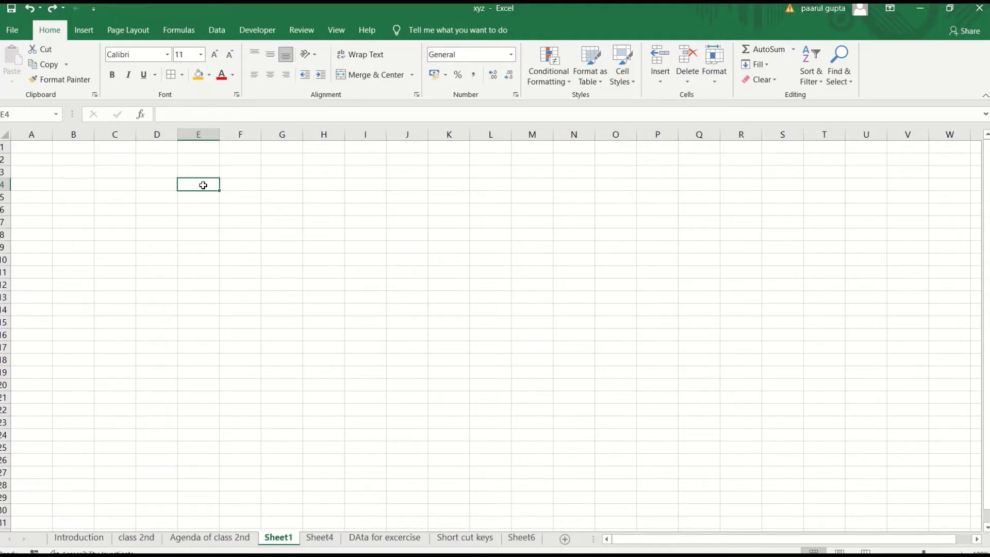
pyautogui.write('1')
pyautogui.press('Return')
pyautogui.write('2')
pyautogui.press('Return')
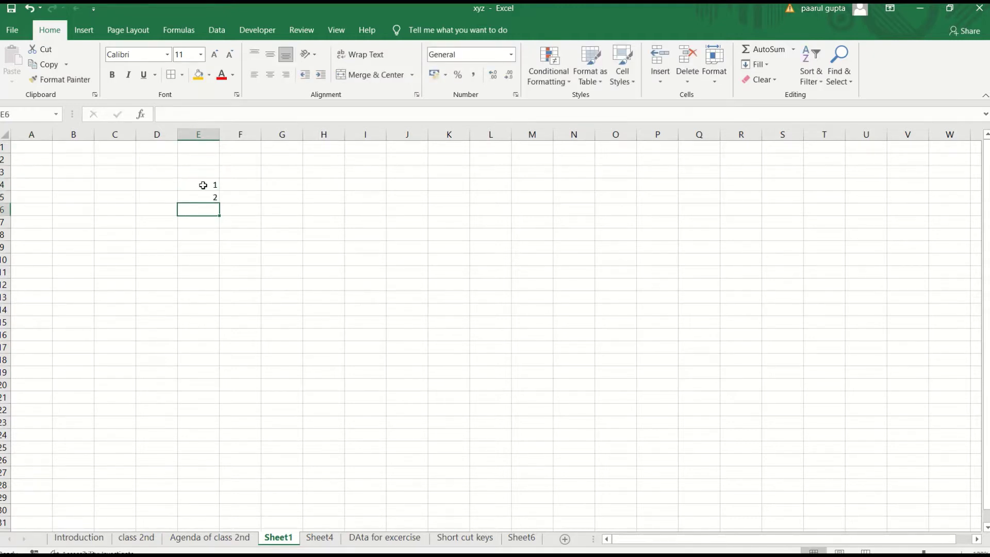
pyautogui.write('3')
pyautogui.press('Return')
pyautogui.moveTo(203, 185)
pyautogui.mouseDown()
pyautogui.moveTo(213, 207)
pyautogui.moveTo(227, 425)
pyautogui.moveTo(578, 435)
pyautogui.mouseUp()
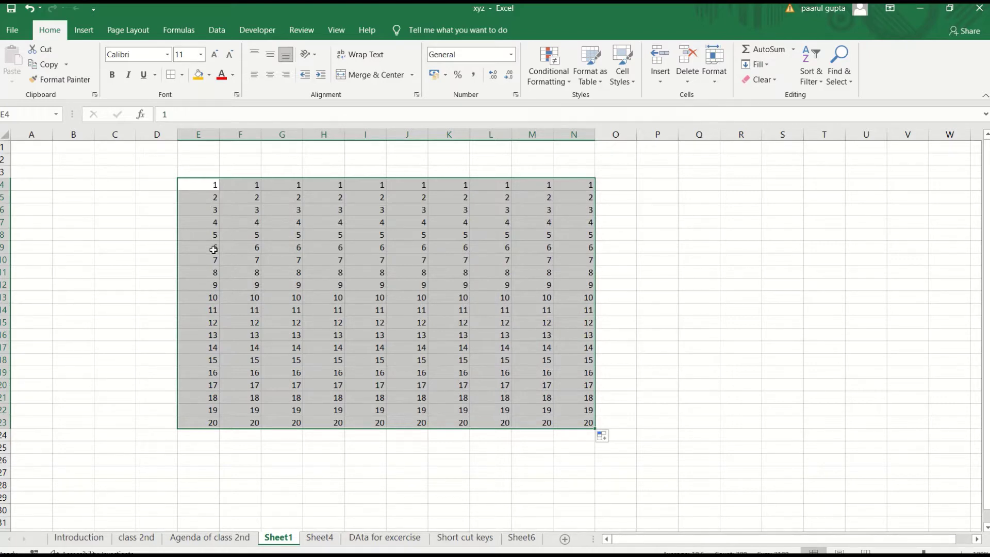
pyautogui.click(201, 184)
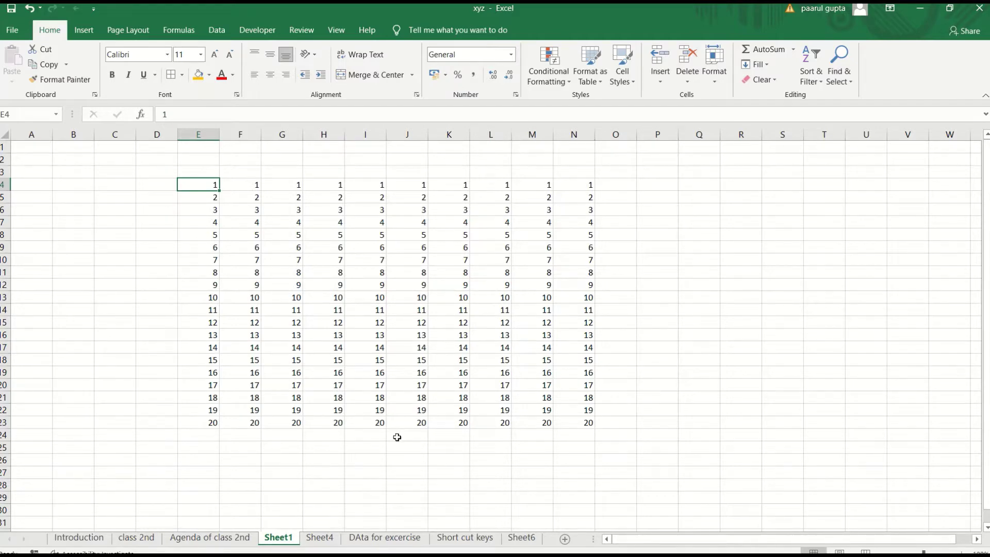
pyautogui.hotkey('ctrl', 'z')
pyautogui.hotkey('ctrl', 'z')
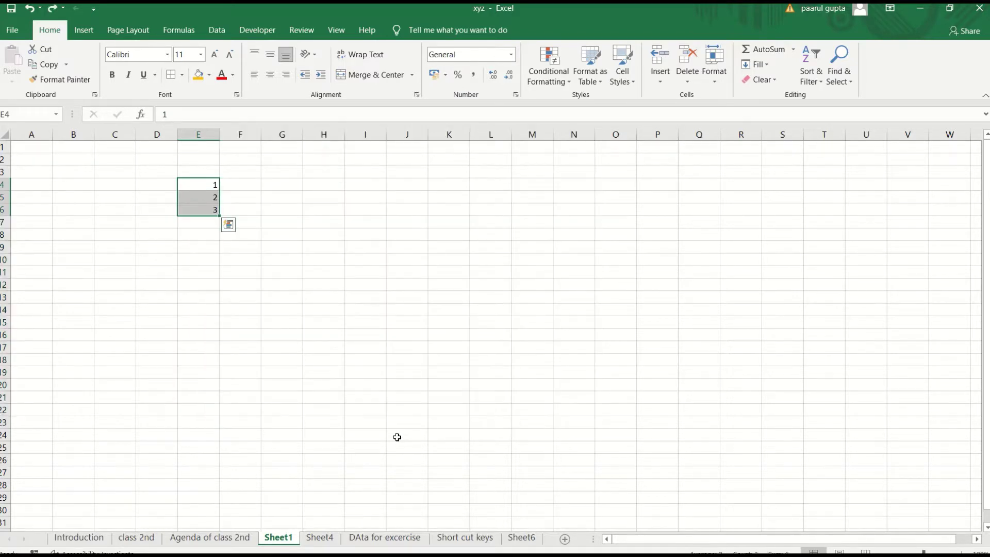
pyautogui.hotkey('ctrl', 'z')
pyautogui.write('3')
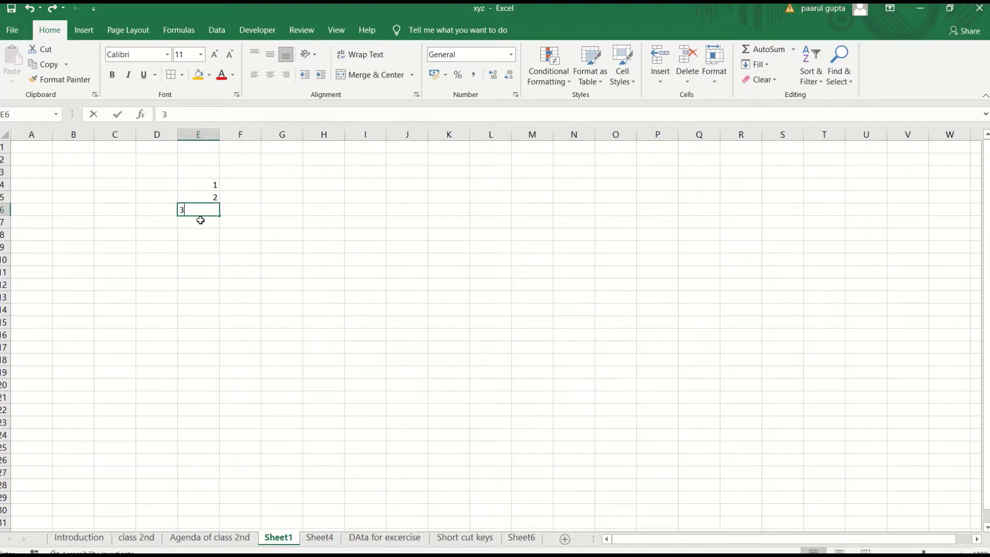
pyautogui.click(204, 184)
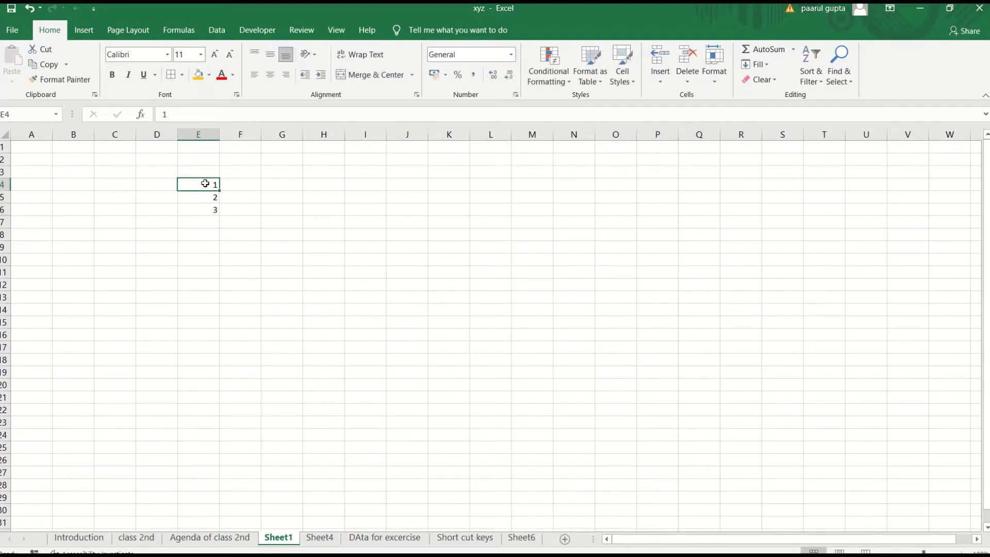
pyautogui.moveTo(205, 184); pyautogui.dragTo(213, 206)
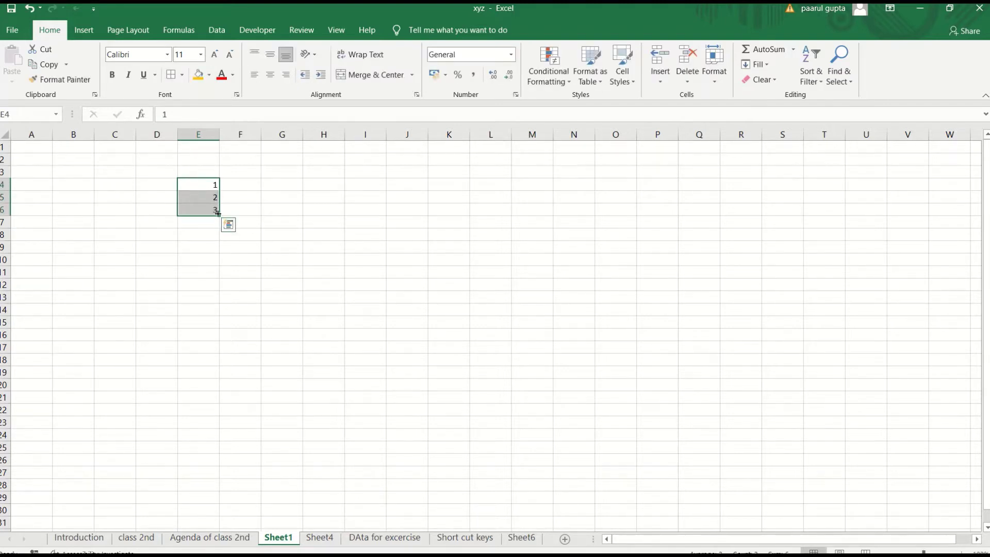
pyautogui.moveTo(220, 215)
pyautogui.mouseDown()
pyautogui.moveTo(213, 426)
pyautogui.moveTo(588, 462)
pyautogui.mouseUp()
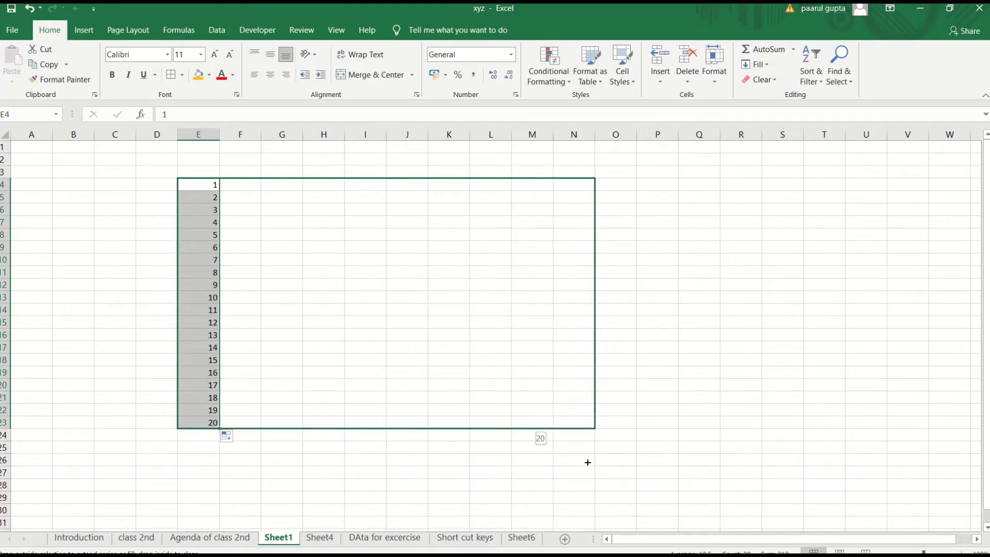
pyautogui.moveTo(588, 456); pyautogui.dragTo(588, 456)
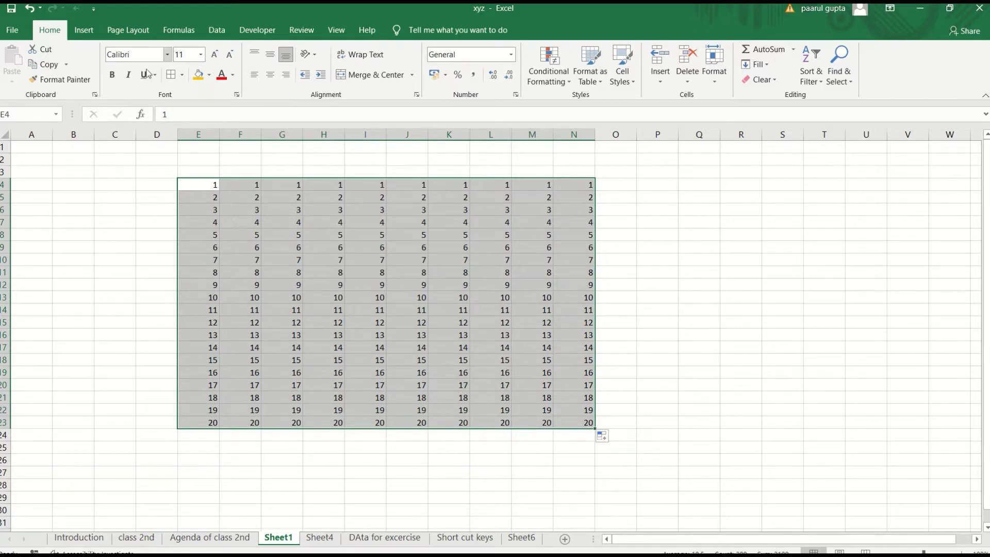
# Apply All Borders to every cell of the E4:N23 table.
pyautogui.click(182, 75)
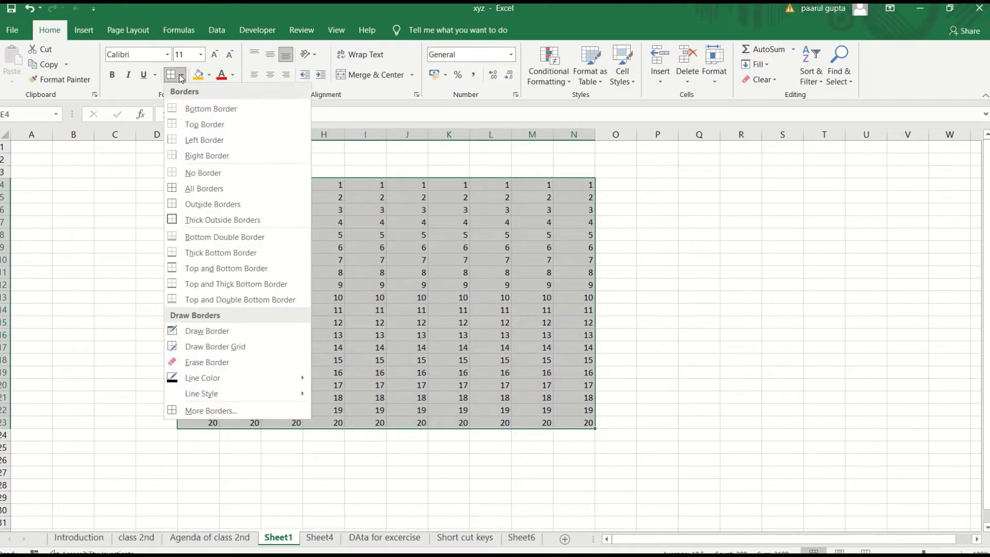
pyautogui.click(200, 190)
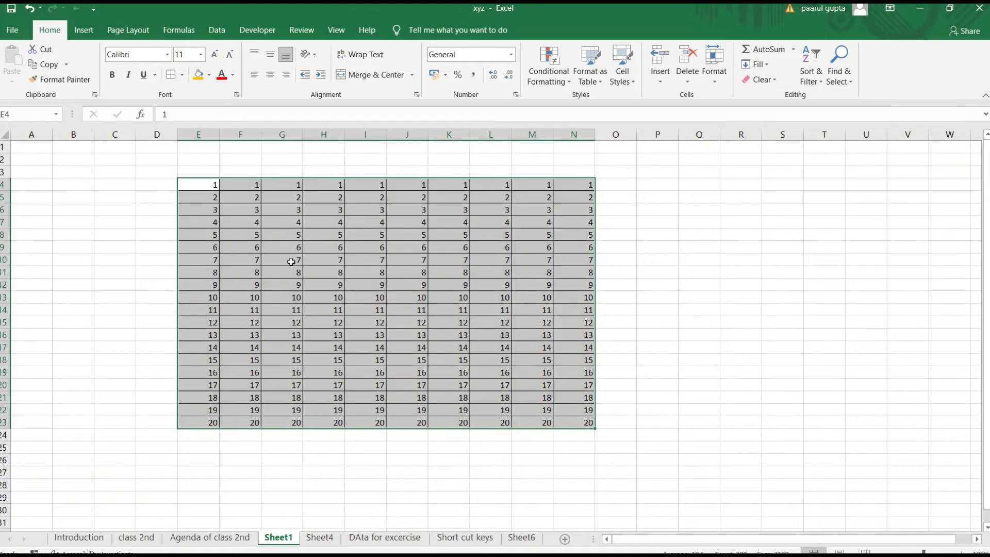
pyautogui.click(473, 204)
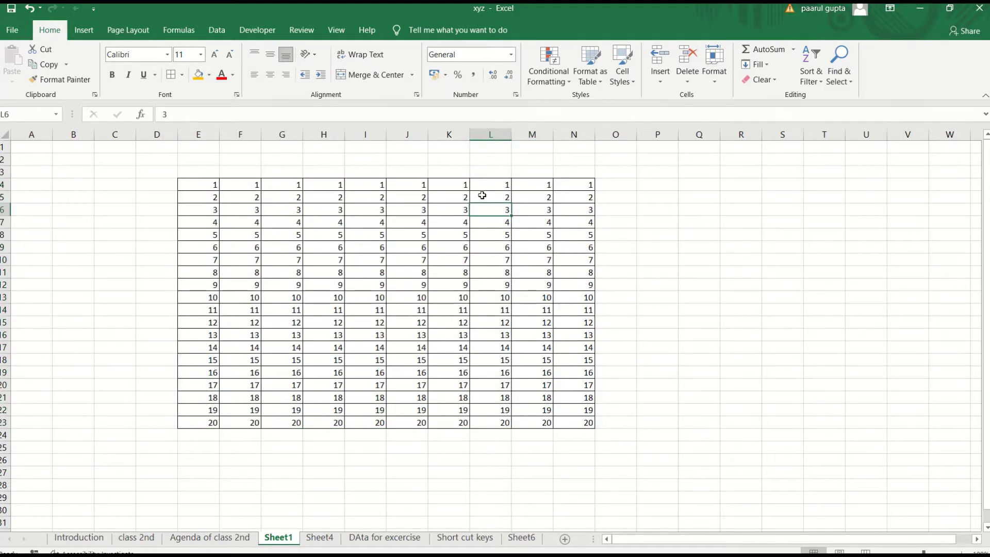
# Give cell N4 an orange fill colour.
pyautogui.click(572, 185)
pyautogui.click(198, 75)
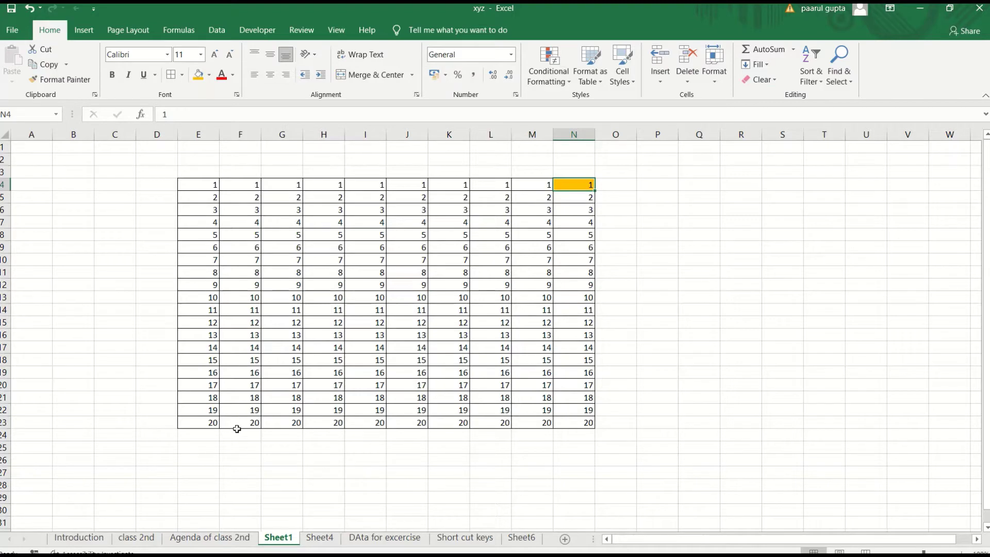
pyautogui.click(254, 487)
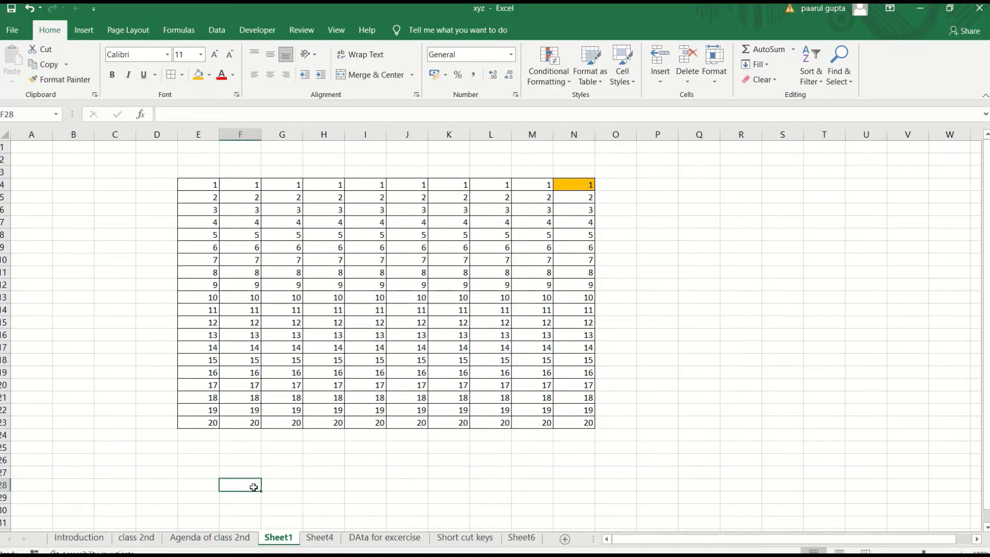
# Enter the notes ctrl+Arrow, Shift+Arrow and Ctrl+shift+Arrow in F28, F29 and F30.
pyautogui.write('ctrl+')
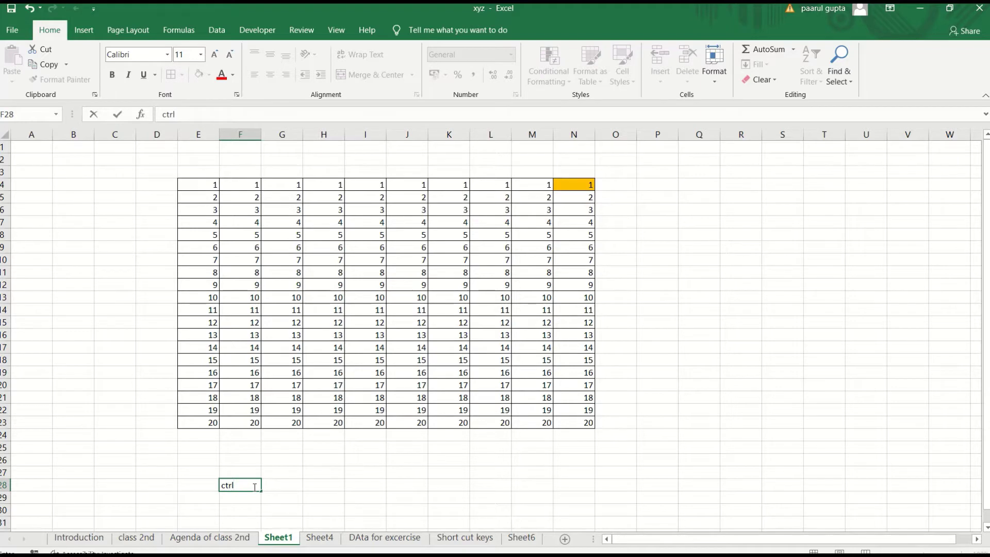
pyautogui.write('Arr')
pyautogui.write('ow')
pyautogui.click(243, 498)
pyautogui.write('S')
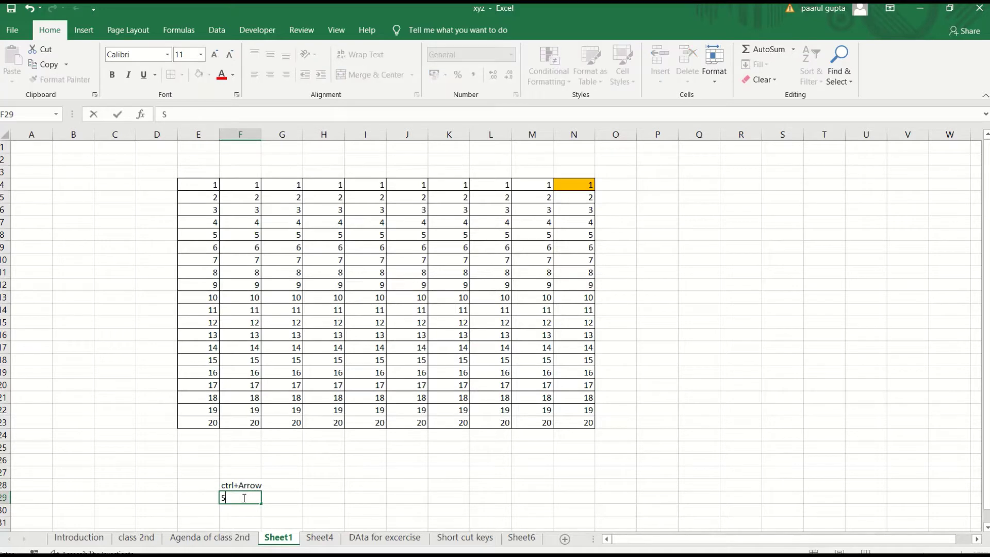
pyautogui.write('hift+')
pyautogui.write('Arr')
pyautogui.write('ow')
pyautogui.press('Return')
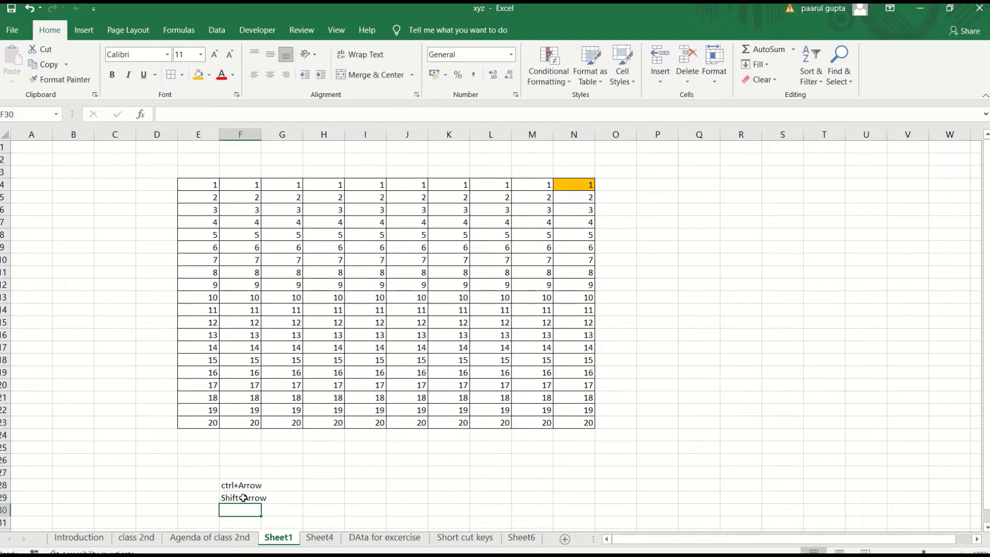
pyautogui.write('Ctrl')
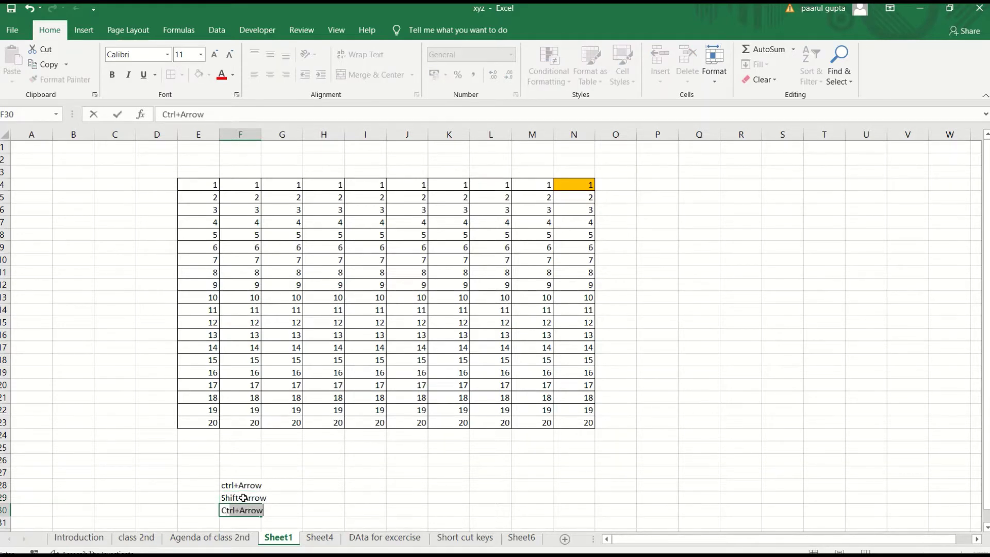
pyautogui.write('+s')
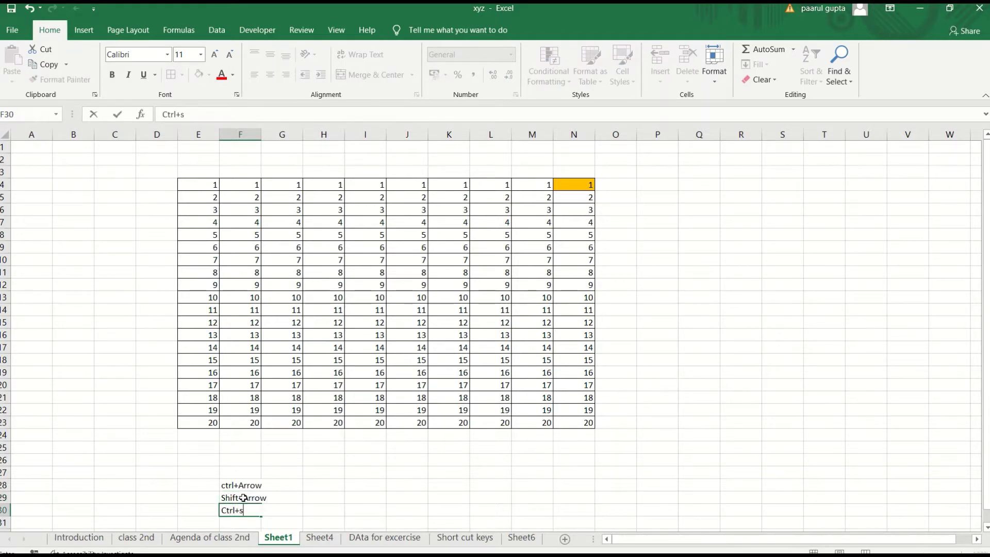
pyautogui.write('hift+')
pyautogui.write('Arr')
pyautogui.write('ow')
pyautogui.press('Return')
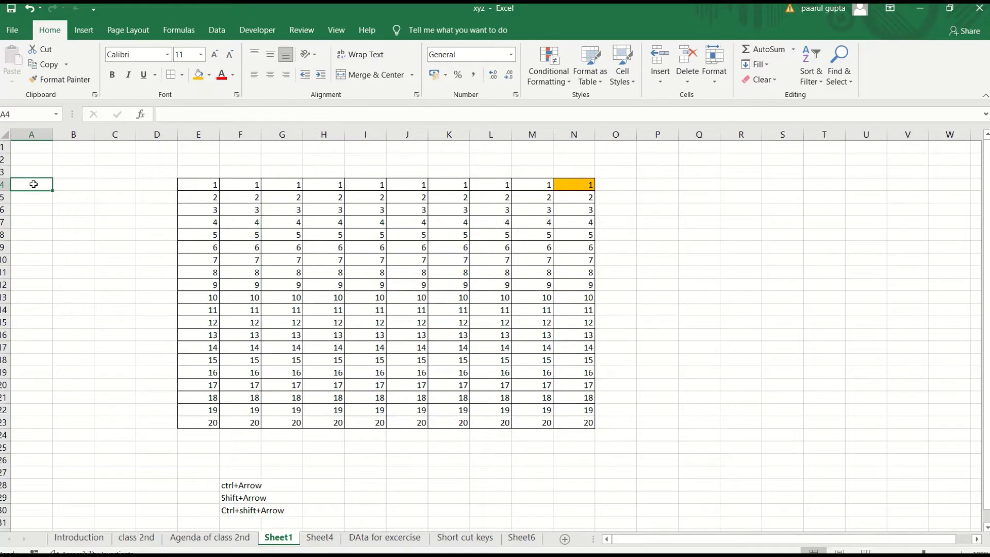
# Use Ctrl+arrow keys to jump from A4 to E4, N4, N23, E23 and back to E4.
pyautogui.hotkey('ctrl', 'Right')
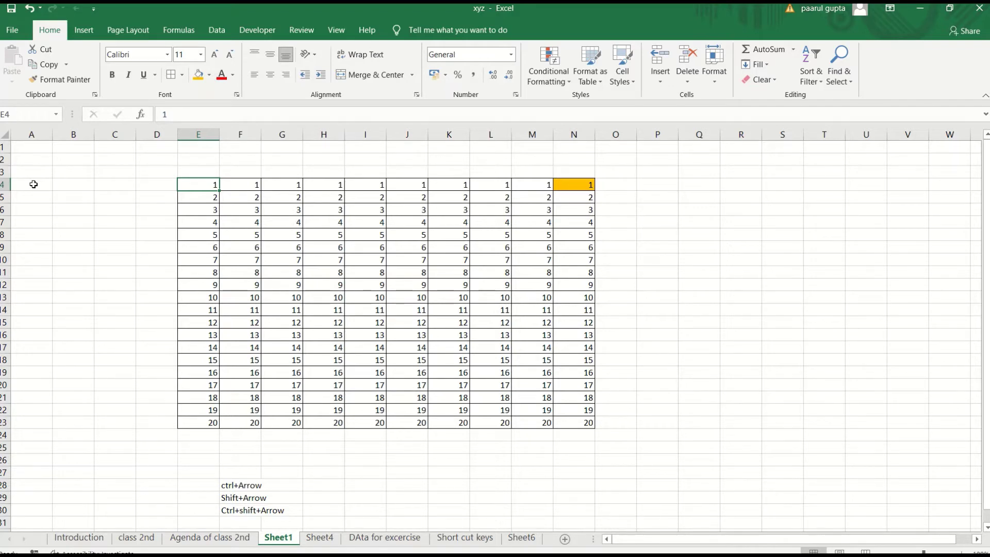
pyautogui.hotkey('ctrl', 'Right')
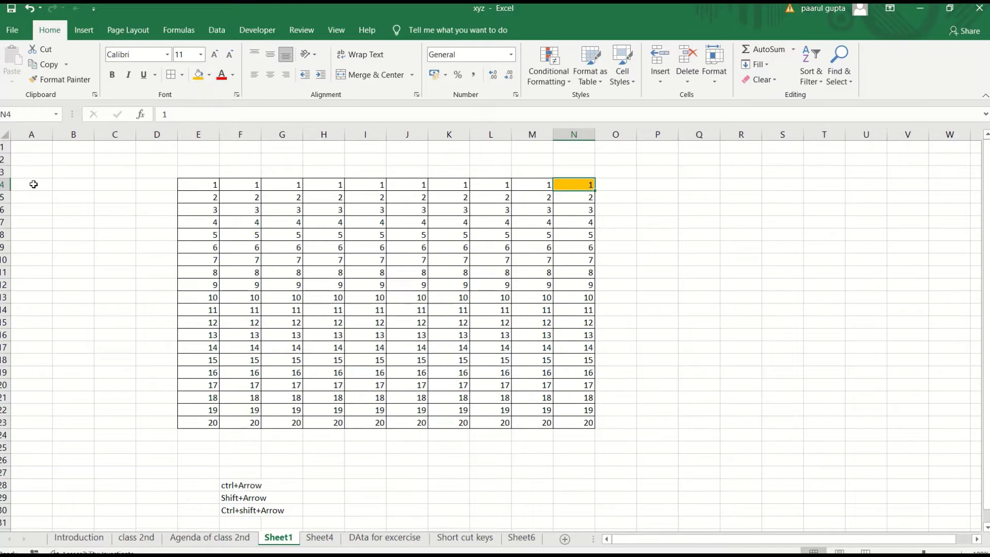
pyautogui.hotkey('ctrl', 'Down')
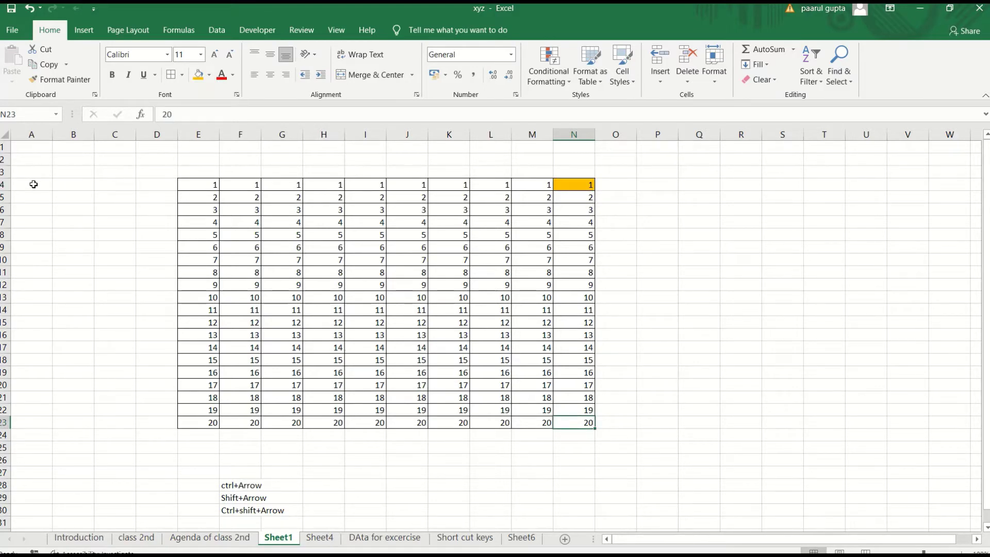
pyautogui.hotkey('ctrl', 'Left')
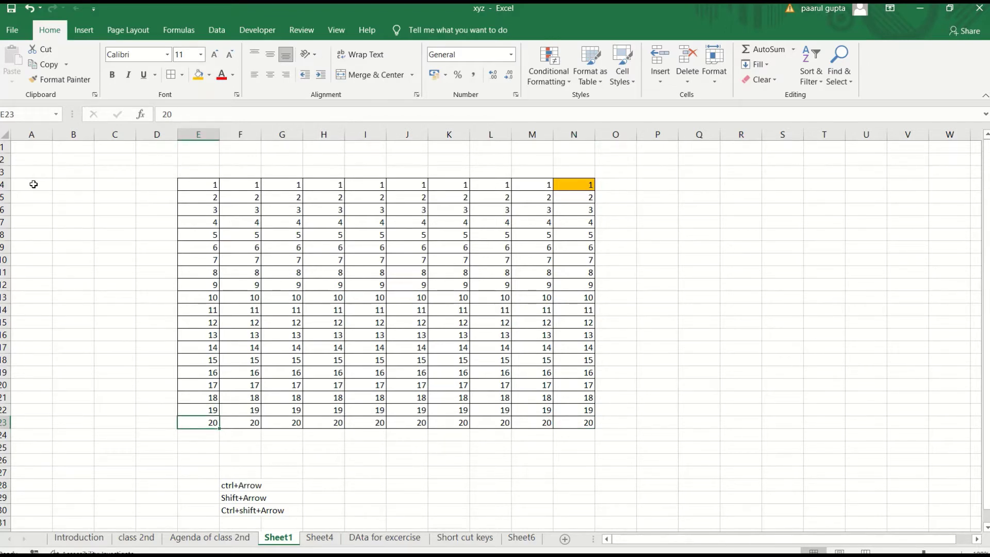
pyautogui.hotkey('ctrl', 'Up')
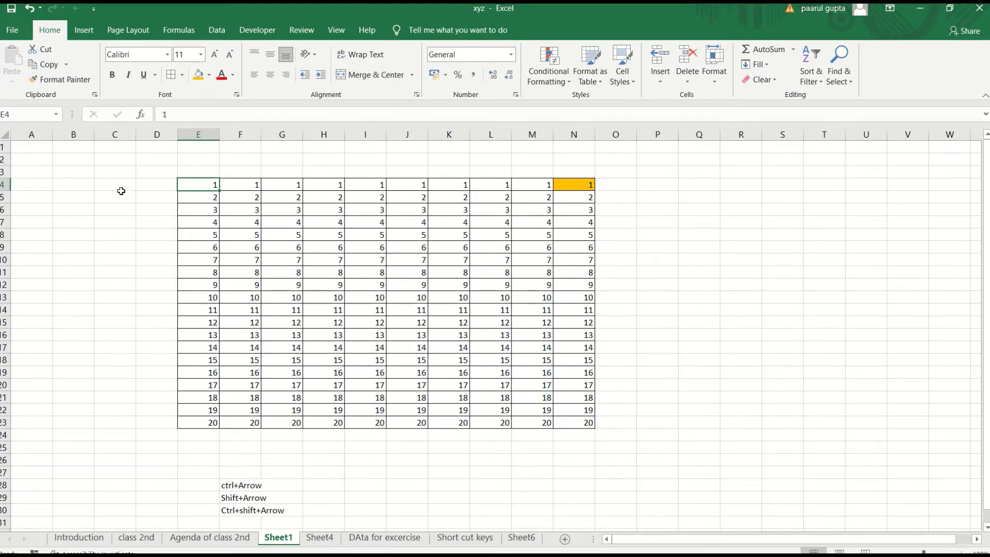
# Starting at D4, extend the selection across row 4 with Shift+Right.
pyautogui.click(140, 184)
pyautogui.click(121, 187)
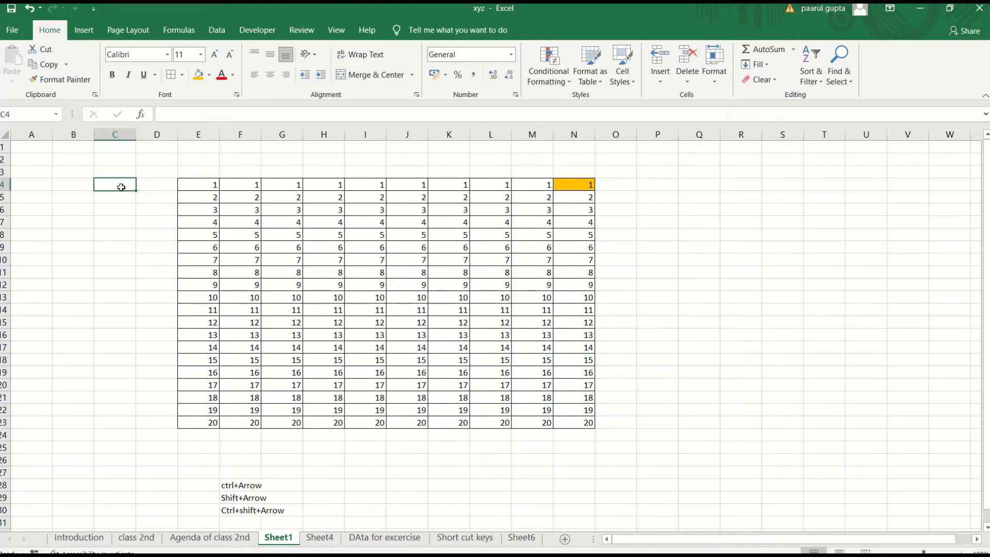
pyautogui.click(150, 188)
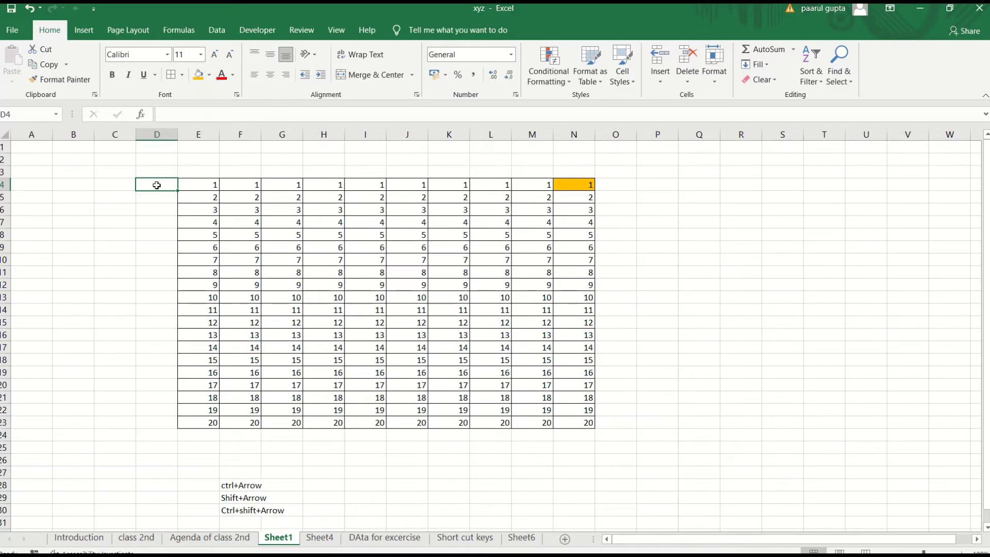
pyautogui.hotkey('shift', 'Right')
pyautogui.hotkey('shift', 'Right')
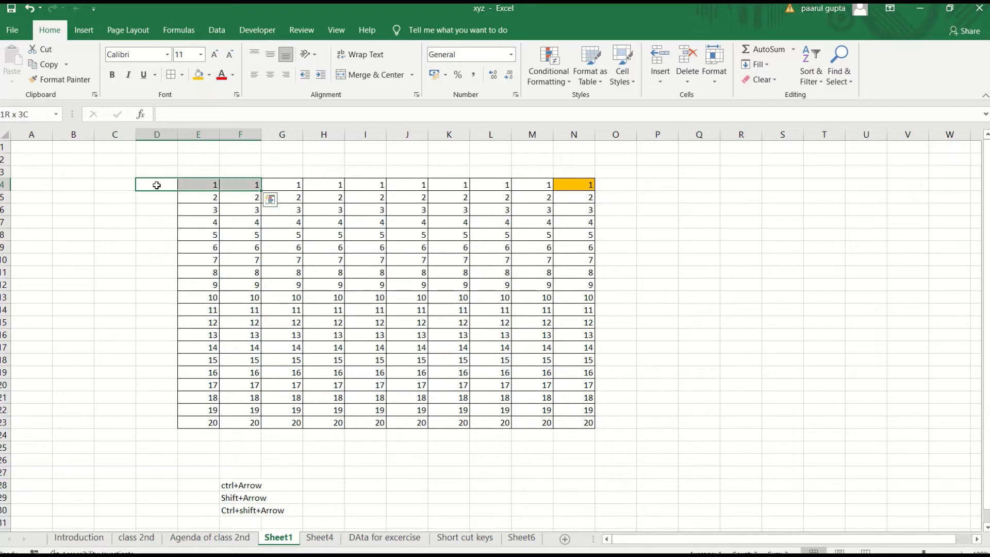
pyautogui.hotkey('shift', 'Right')
pyautogui.hotkey('shift', 'Right')
pyautogui.hotkey('shift', 'Right')
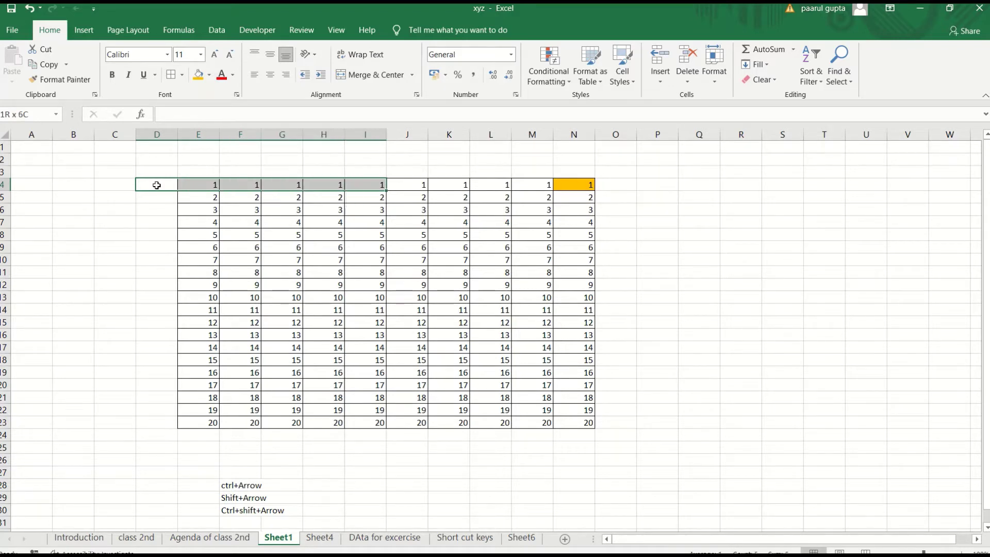
pyautogui.hotkey('shift', 'Right')
pyautogui.hotkey('shift', 'Right')
pyautogui.hotkey('shift', 'Right')
pyautogui.hotkey('shift', 'Right')
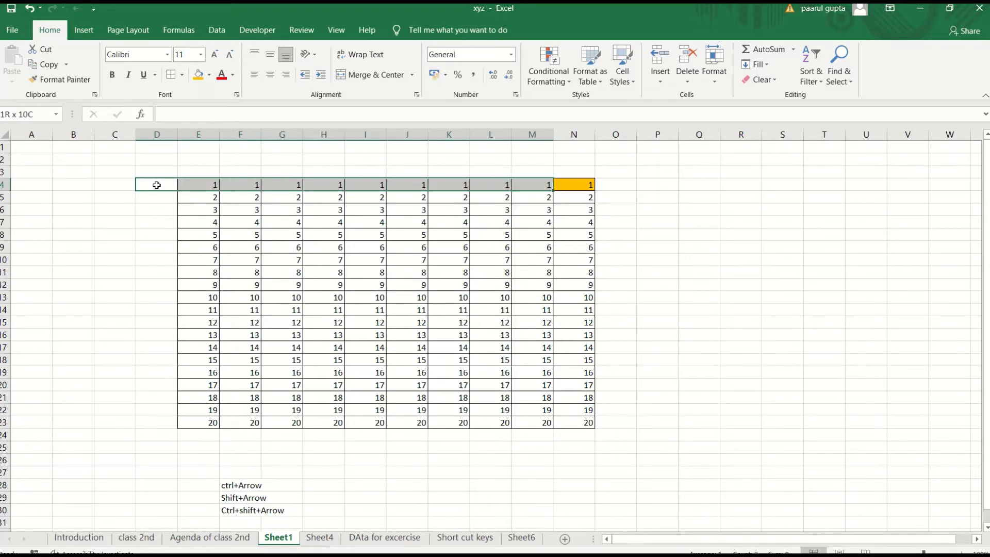
pyautogui.hotkey('shift', 'Right')
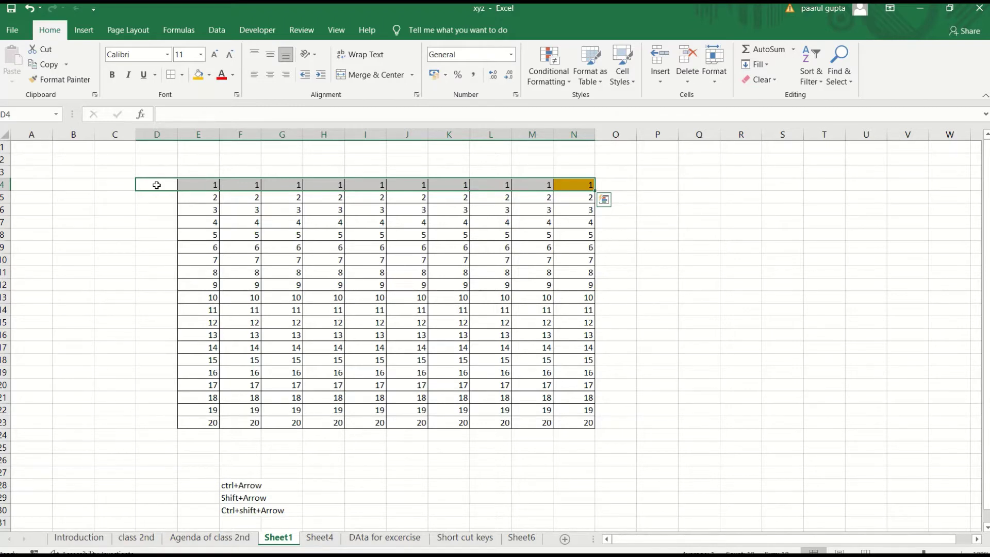
# Extend the selection down to row 21, then undo the Ctrl+shift+Arrow note in F30.
pyautogui.hotkey('shift', 'Down')
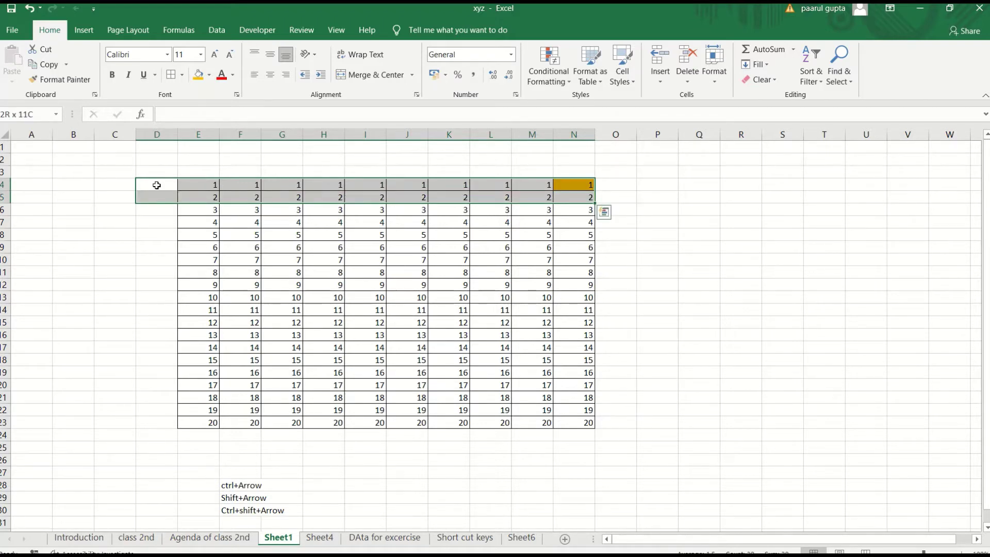
pyautogui.hotkey('shift', 'Down')
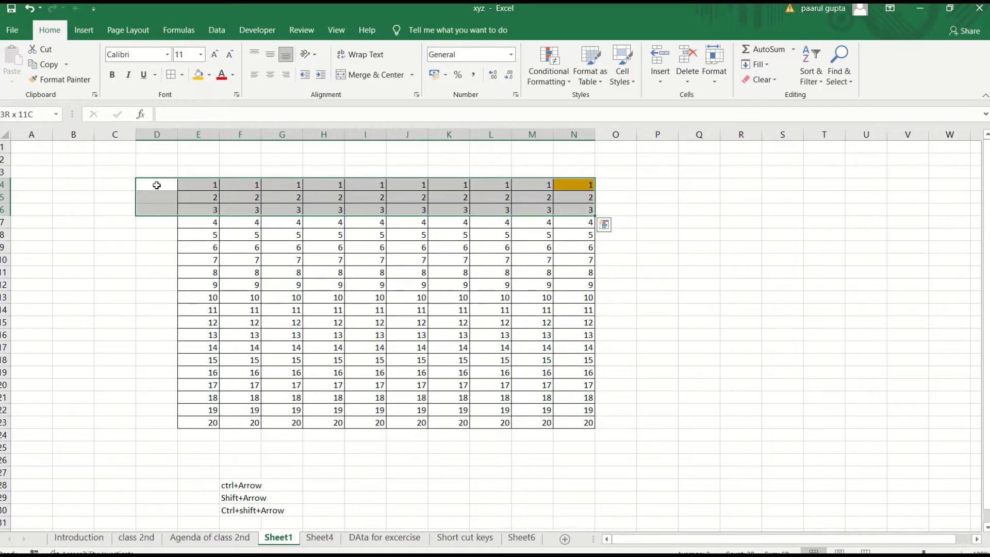
pyautogui.hotkey('shift', 'Down')
pyautogui.hotkey('shift', 'Down')
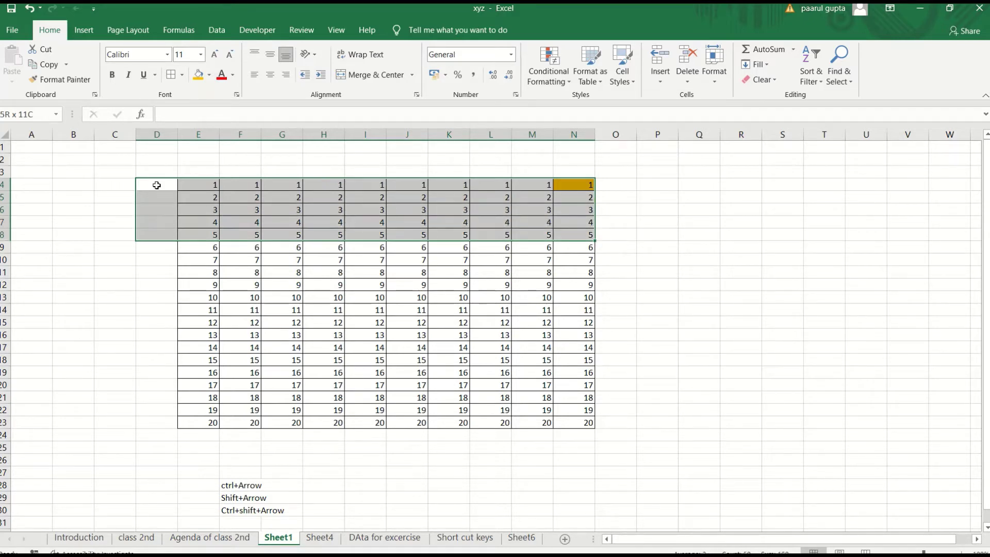
pyautogui.hotkey('shift', 'Down')
pyautogui.hotkey('shift', 'Down')
pyautogui.hotkey('shift', 'Down')
pyautogui.hotkey('shift', 'Down')
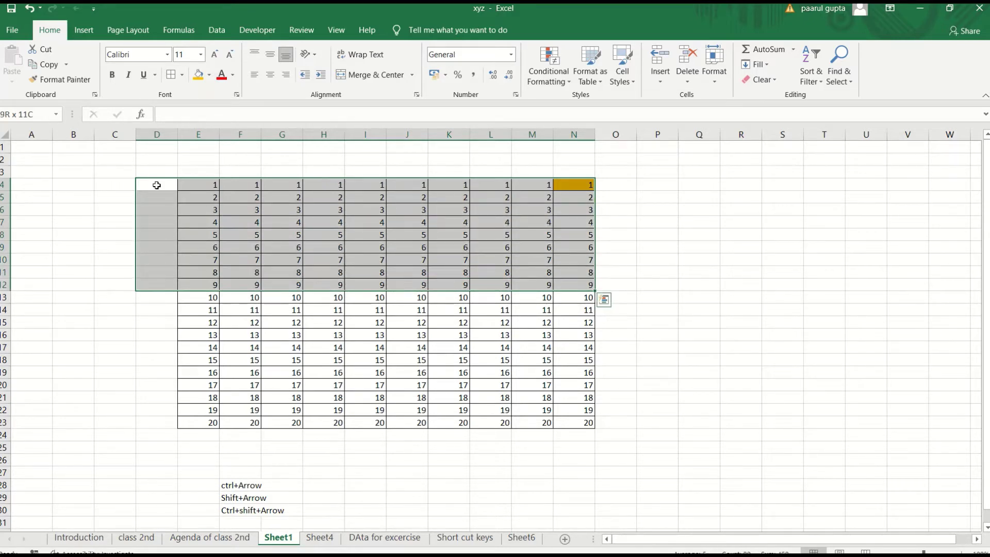
pyautogui.hotkey('shift', 'Down')
pyautogui.hotkey('shift', 'Down')
pyautogui.hotkey('shift', 'Down')
pyautogui.hotkey('shift', 'Down')
pyautogui.hotkey('shift', 'Down')
pyautogui.hotkey('shift', 'Down')
pyautogui.hotkey('shift', 'Down')
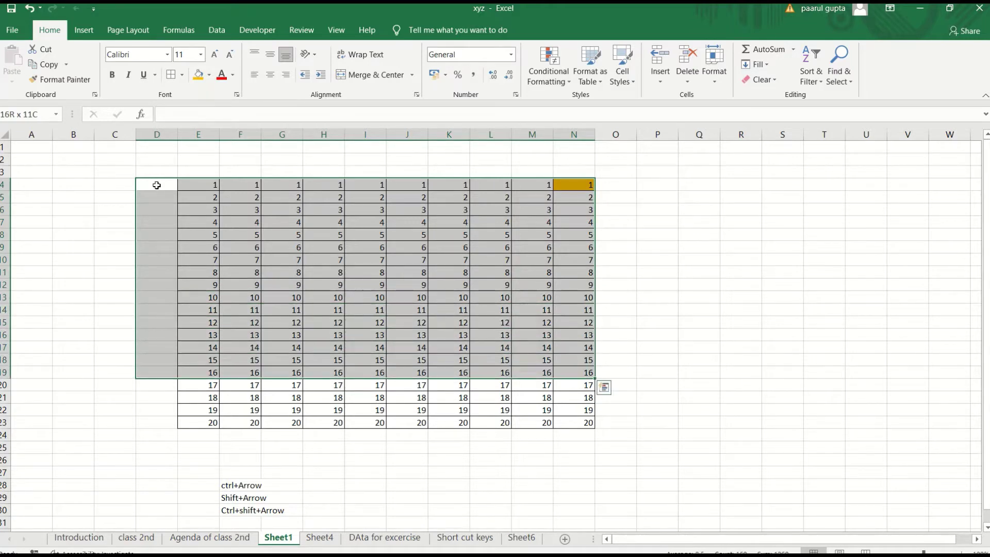
pyautogui.hotkey('shift', 'Down')
pyautogui.hotkey('shift', 'Down')
pyautogui.hotkey('shift', 'Down')
pyautogui.hotkey('shift', 'Down')
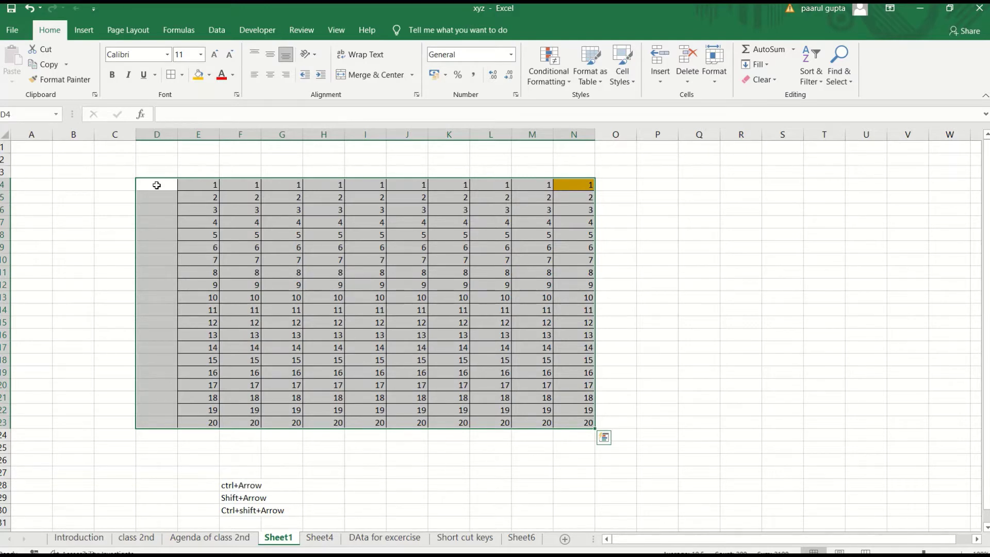
pyautogui.hotkey('ctrl', 'z')
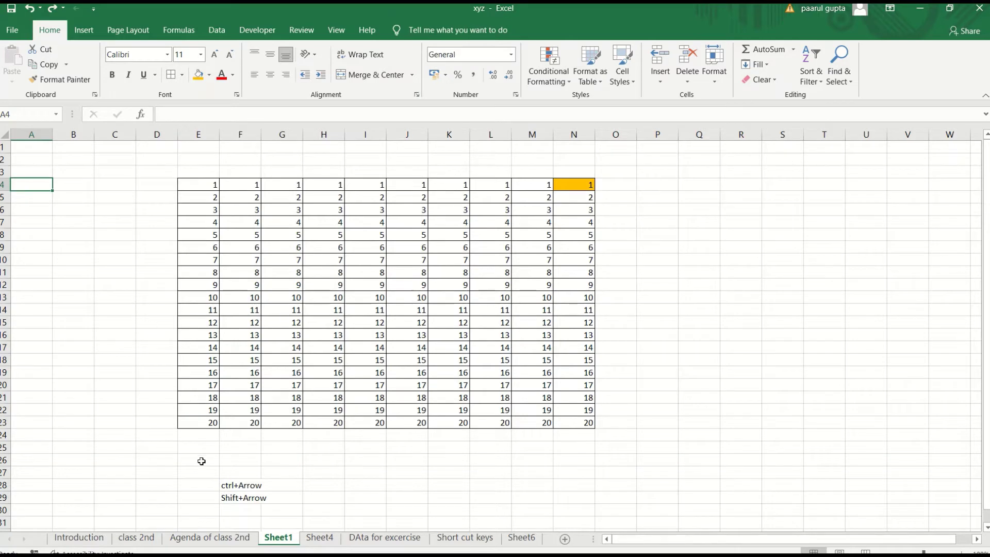
# Re-enter 'ctrl+shift+arrow' in cell F30, correcting typos along the way.
pyautogui.click(236, 510)
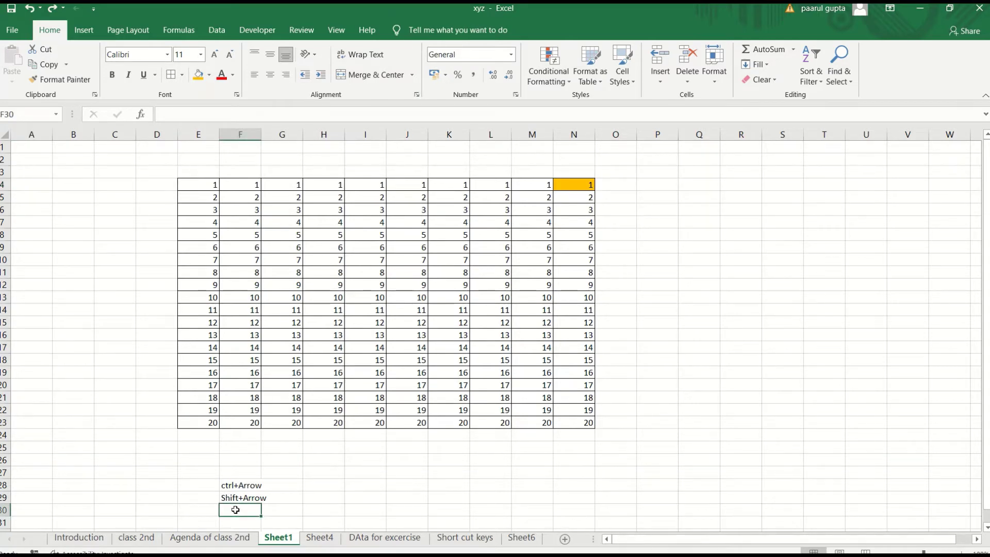
pyautogui.write('cn')
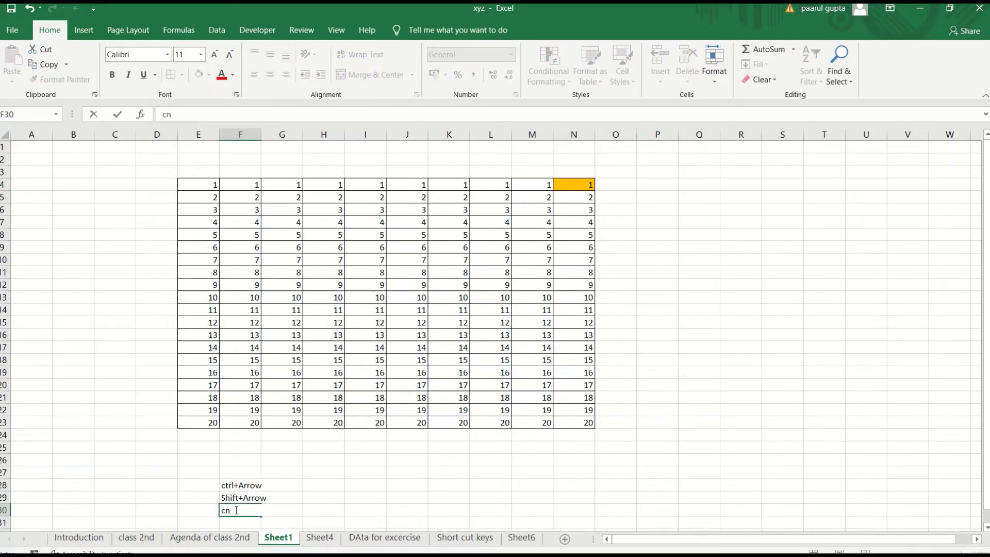
pyautogui.press('BackSpace')
pyautogui.write('trl')
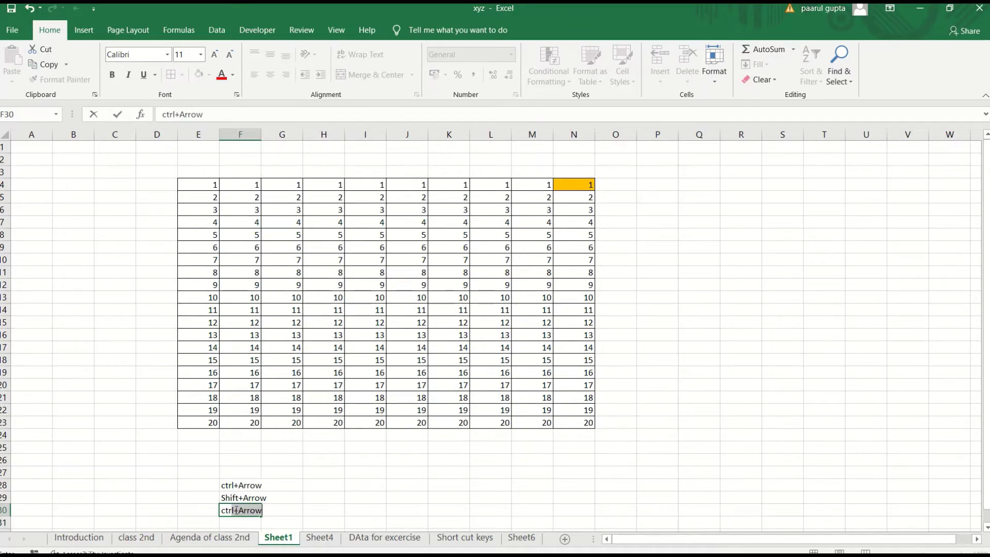
pyautogui.press('BackSpace')
pyautogui.press('BackSpace')
pyautogui.write(';')
pyautogui.press('BackSpace')
pyautogui.write('l')
pyautogui.write('+s')
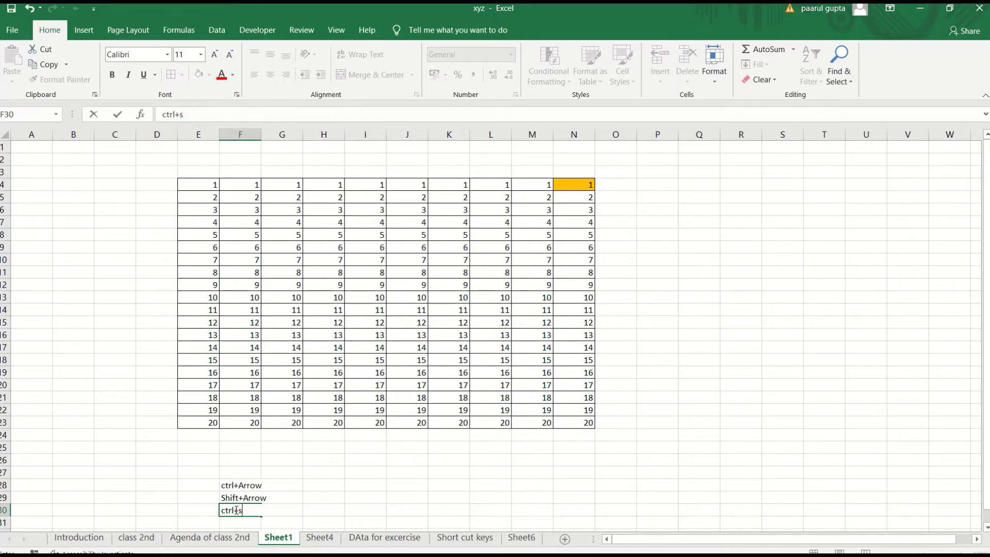
pyautogui.write('hift')
pyautogui.write('+arrow')
pyautogui.click(143, 458)
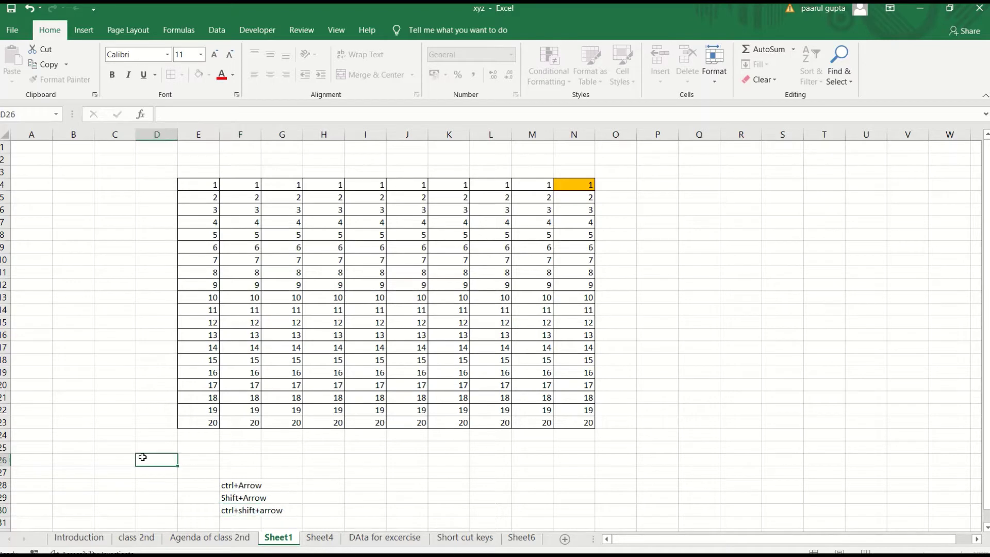
# From A4, jump to E4 with Ctrl+Right, then select E4:N4 with Ctrl+Shift+Right.
pyautogui.click(111, 189)
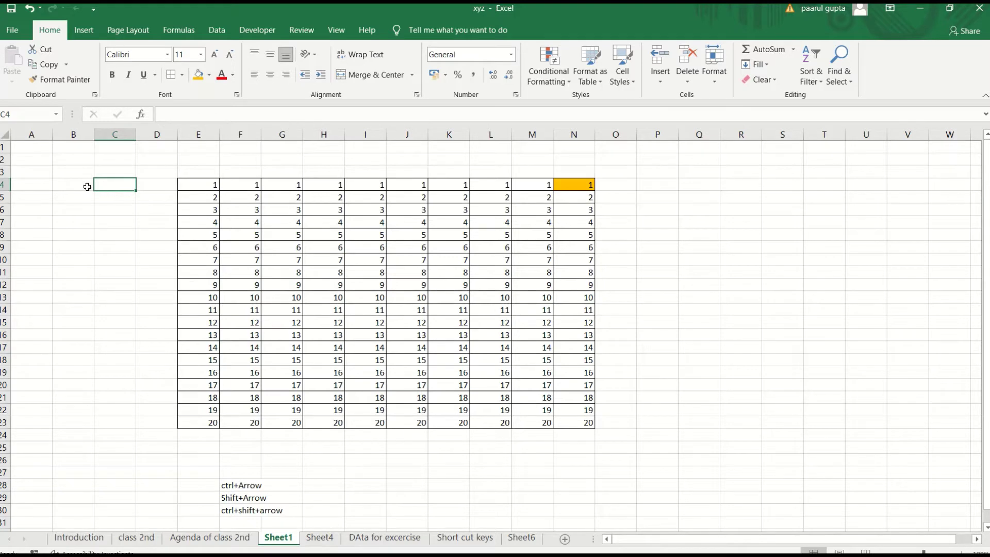
pyautogui.click(36, 181)
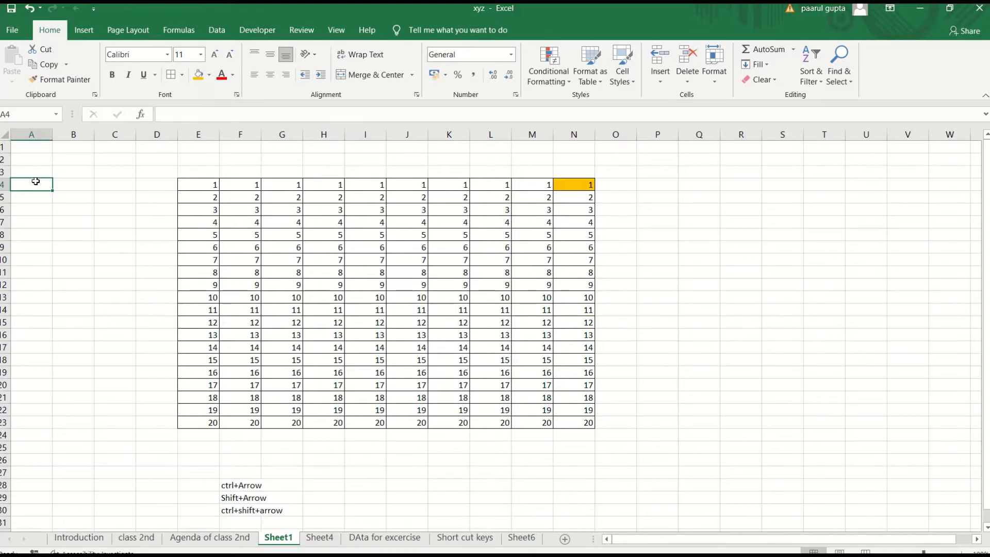
pyautogui.hotkey('ctrl', 'Right')
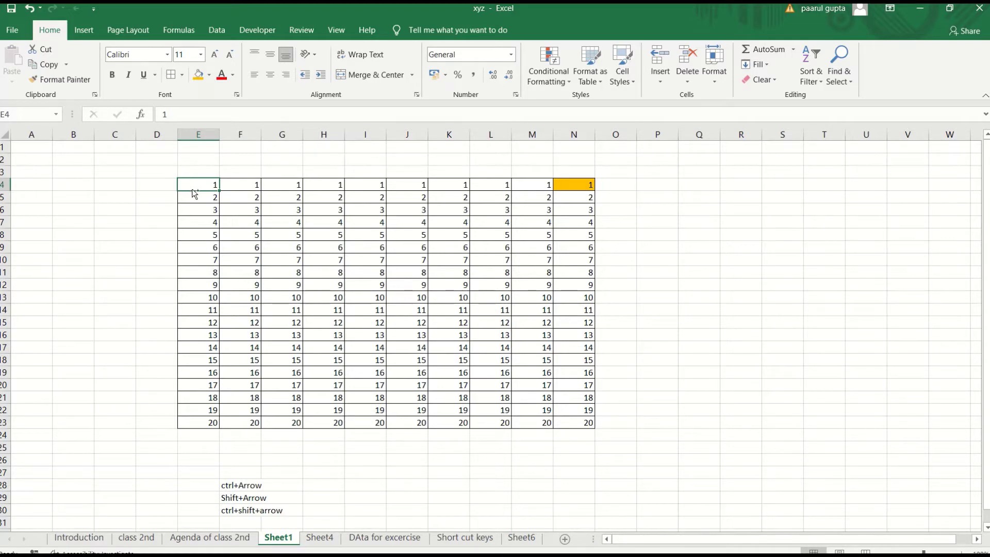
pyautogui.hotkey('ctrl', 'shift', 'Right')
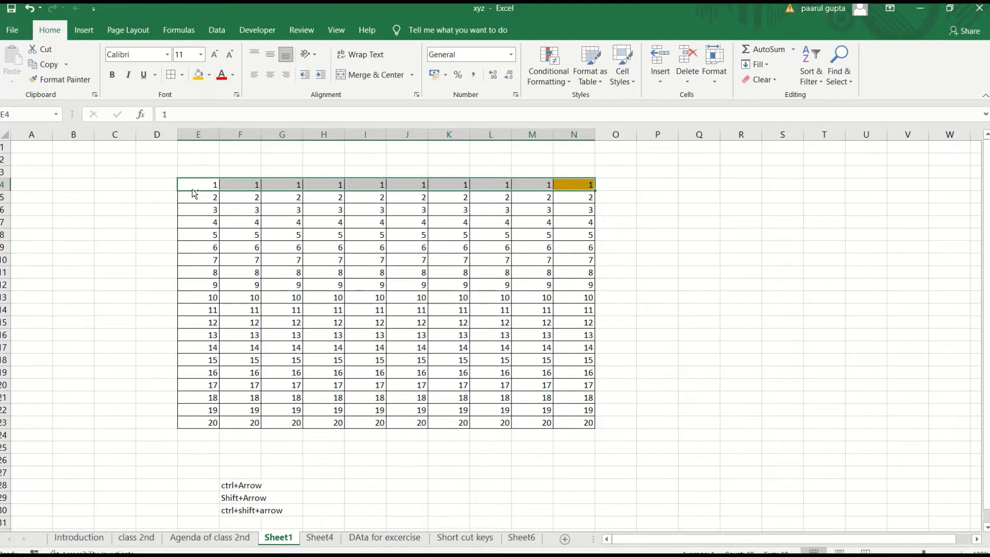
pyautogui.hotkey('ctrl', 'shift', 'Down')
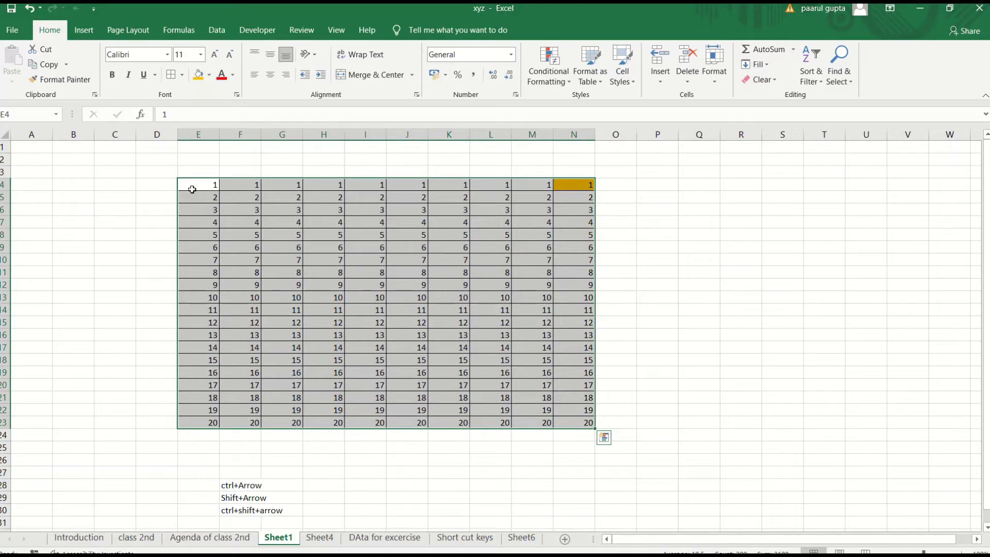
pyautogui.click(191, 190)
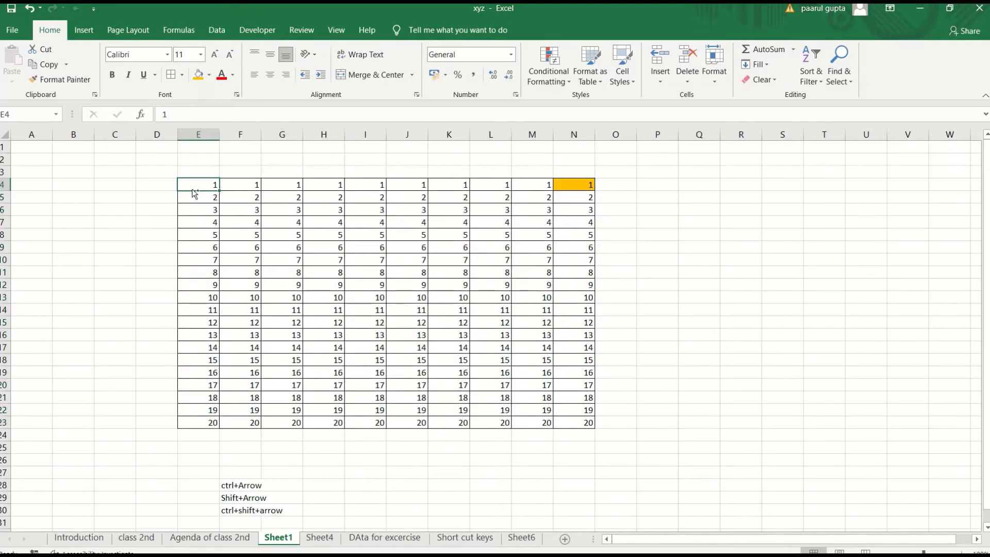
pyautogui.hotkey('ctrl', 'shift', 'Down')
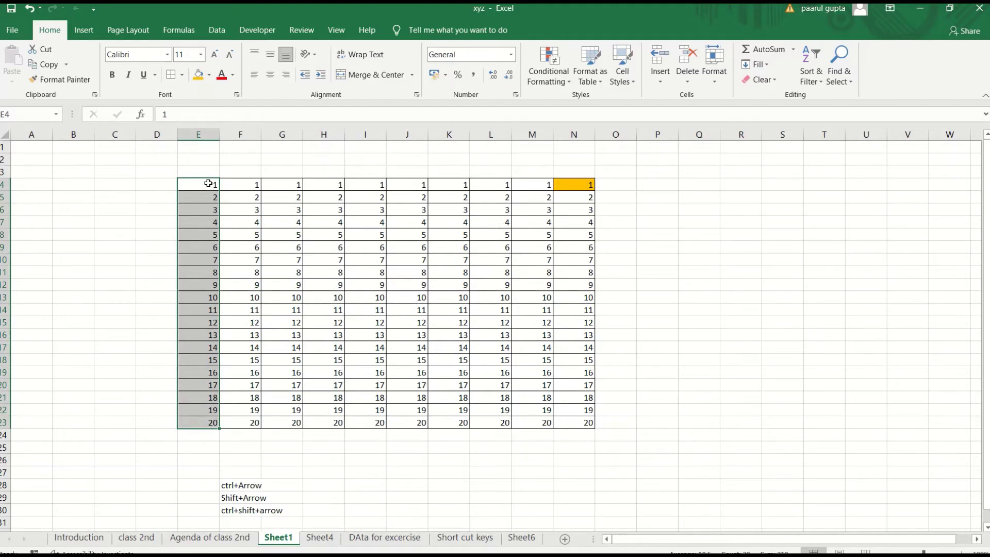
pyautogui.hotkey('ctrl', 'shift', 'Right')
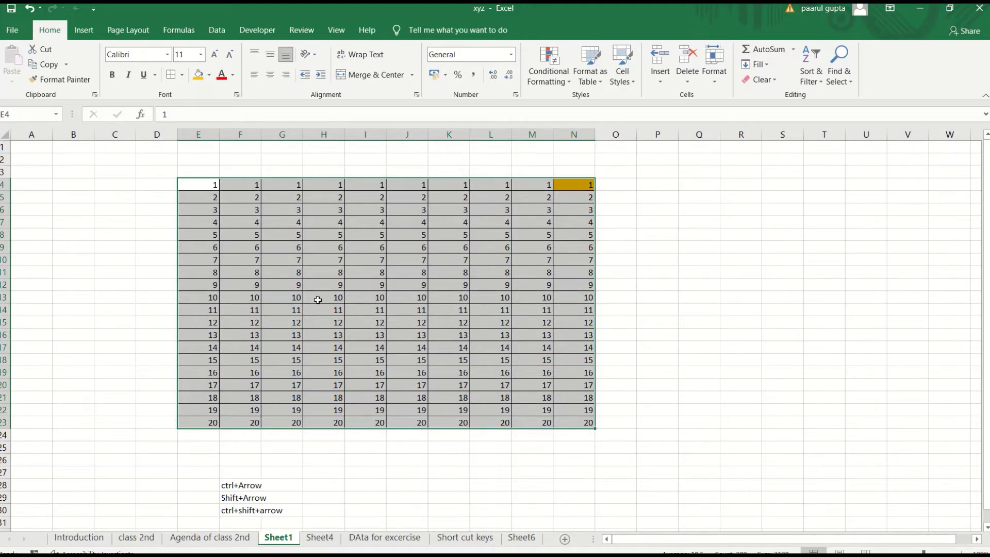
pyautogui.click(135, 288)
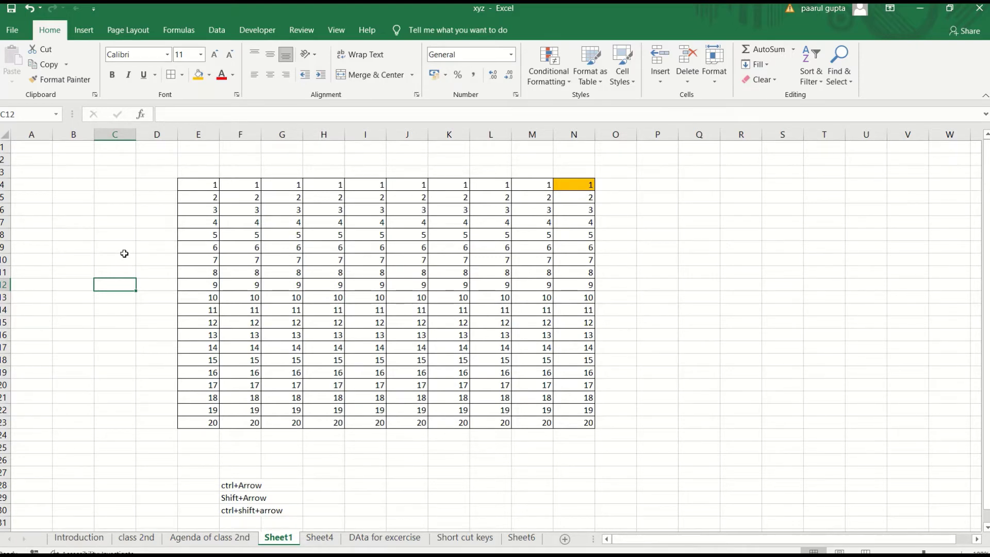
pyautogui.press('alt')
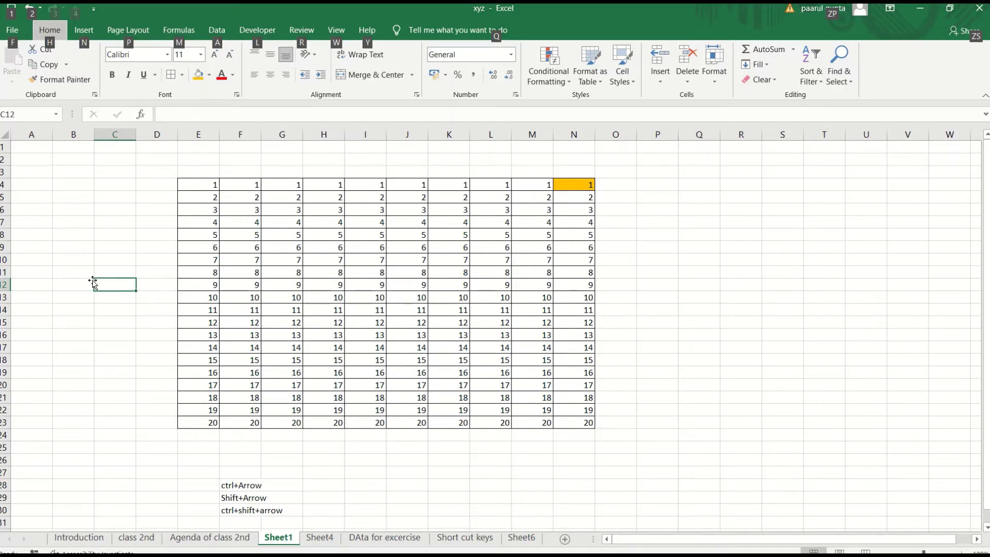
pyautogui.press('h')
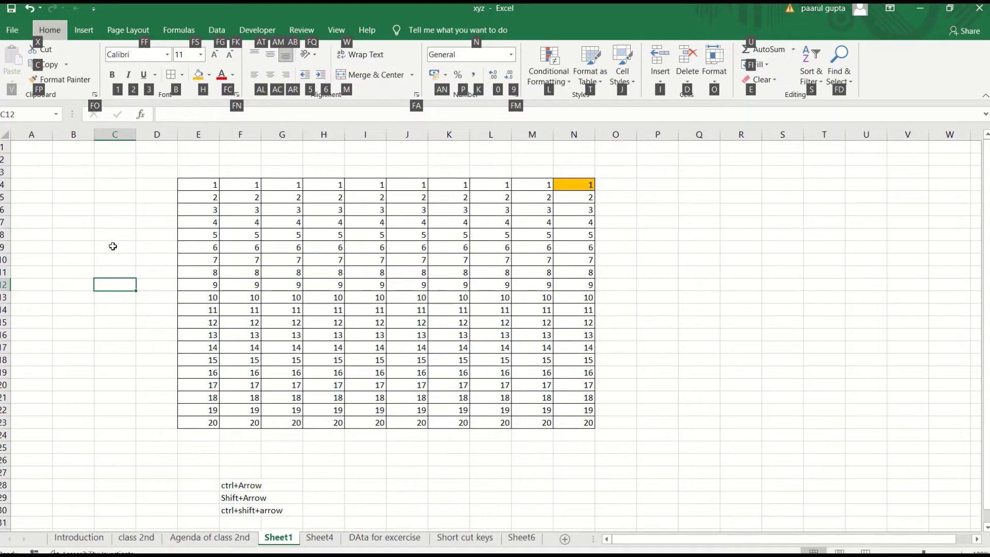
pyautogui.press('Escape')
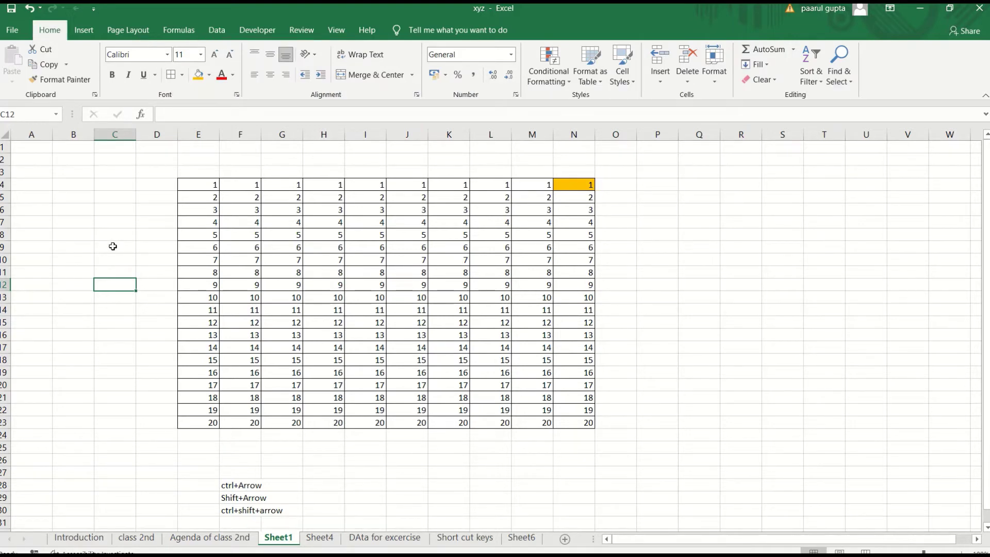
# From C9, show ribbon KeyTips with Alt, press N for Insert, then dismiss them.
pyautogui.click(113, 247)
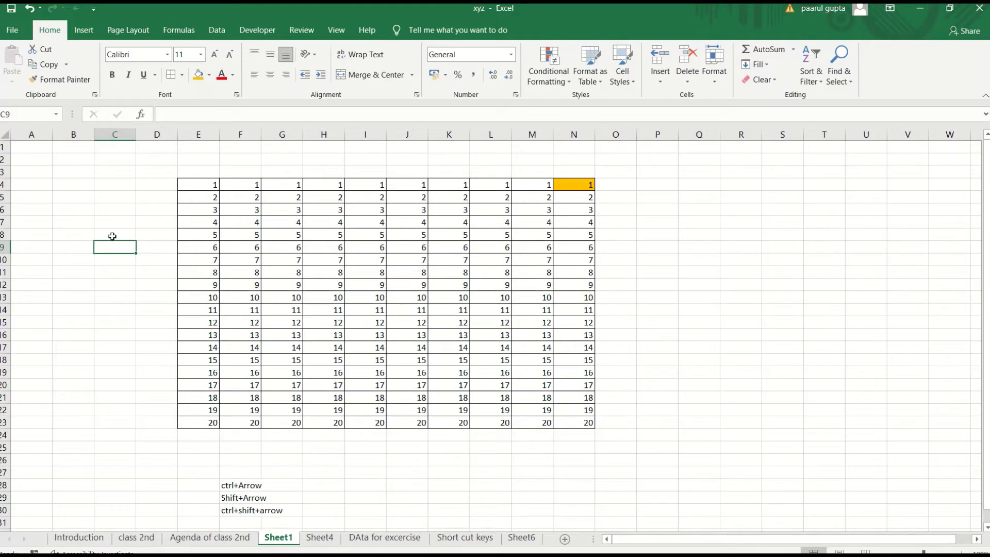
pyautogui.press('alt')
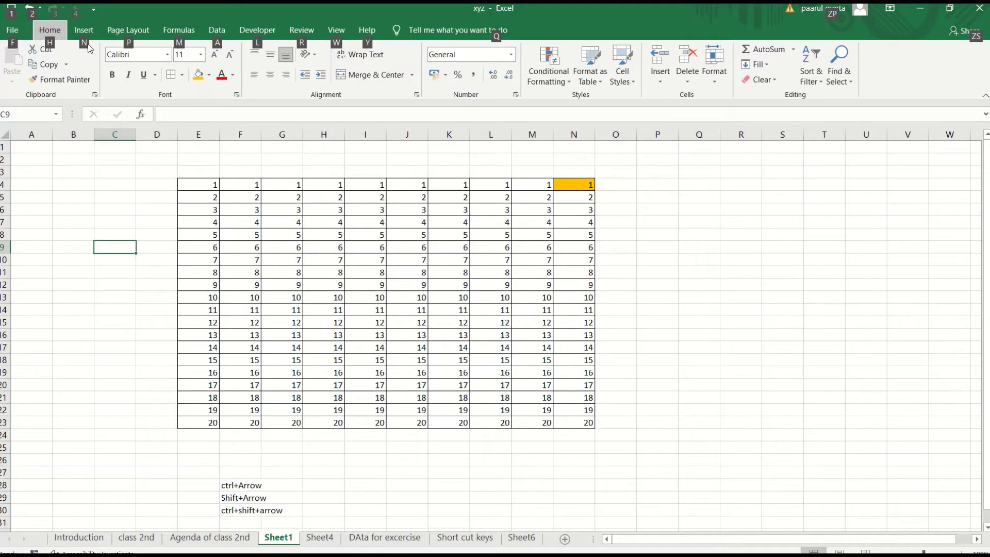
pyautogui.press('n')
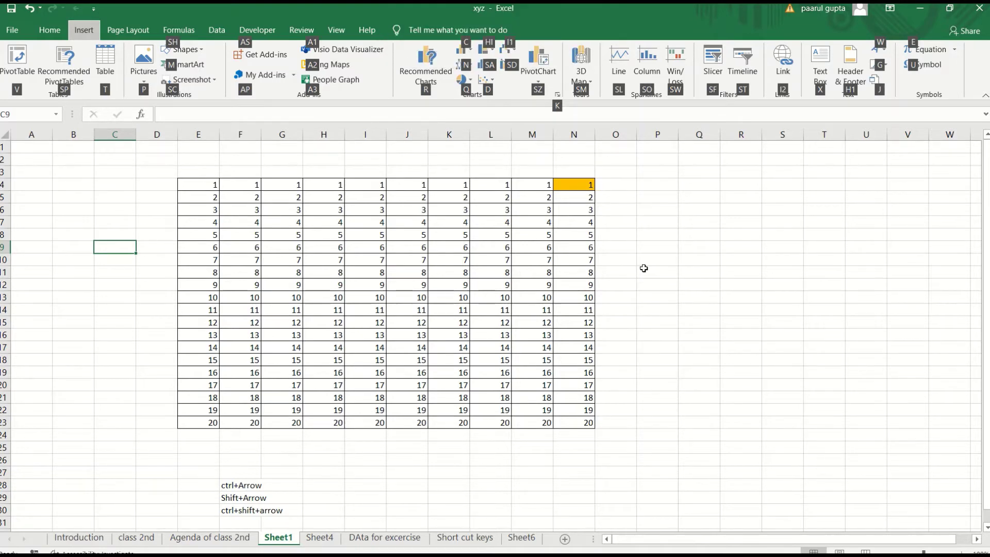
pyautogui.click(643, 268)
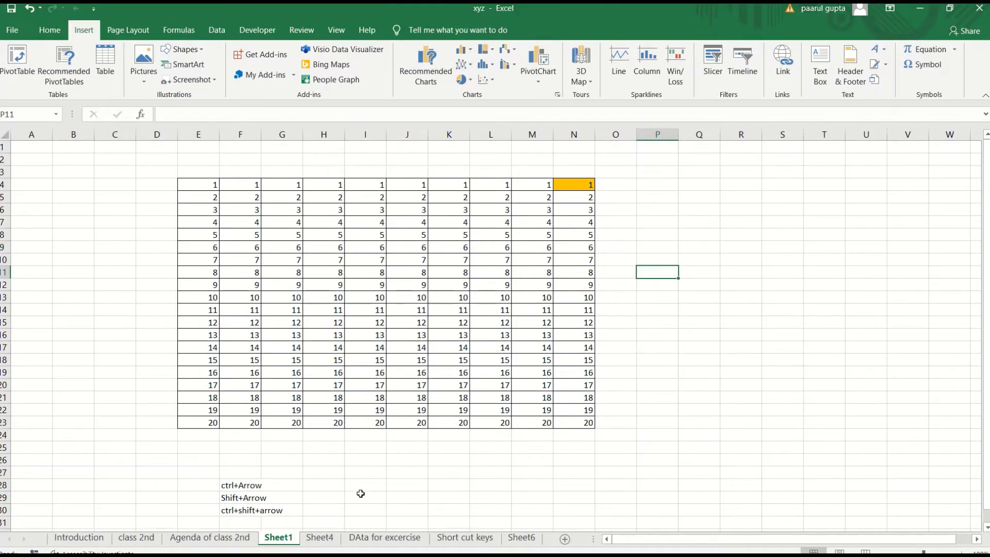
# View the 'Agenda of class 2nd' sheet, then go to Sheet4 with the Student/Marks table.
pyautogui.click(224, 538)
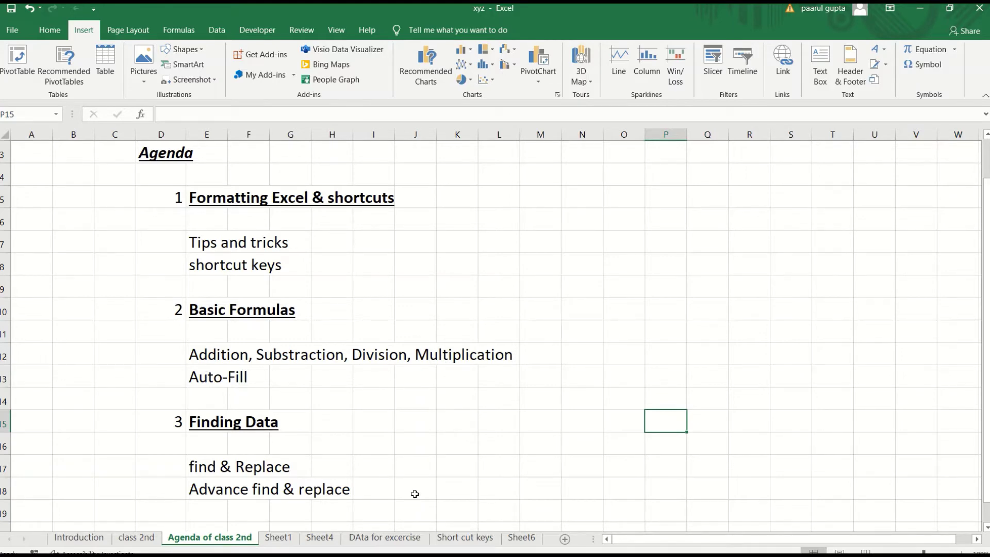
pyautogui.click(317, 538)
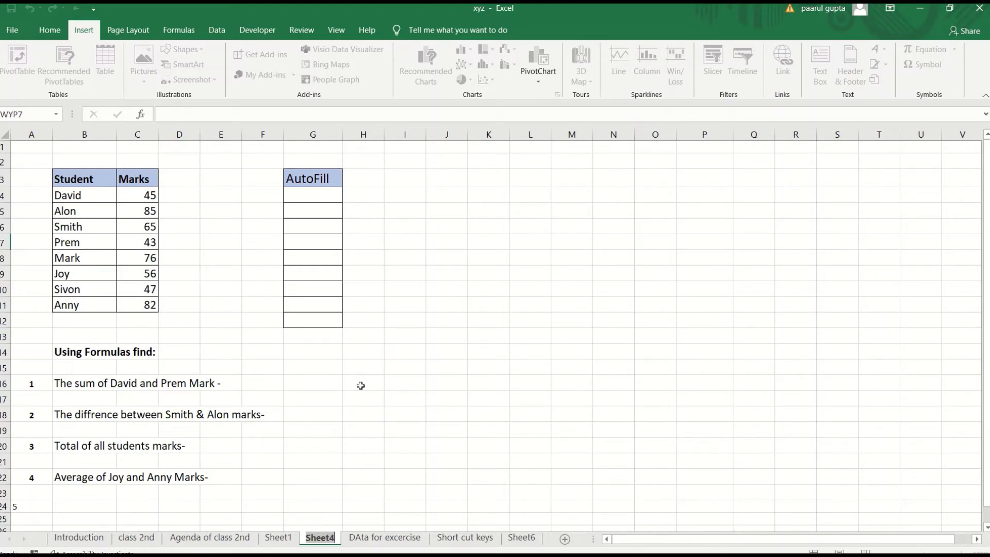
# Select cell H16 and begin a formula with an equals sign for the David-plus-Prem sum.
pyautogui.click(368, 366)
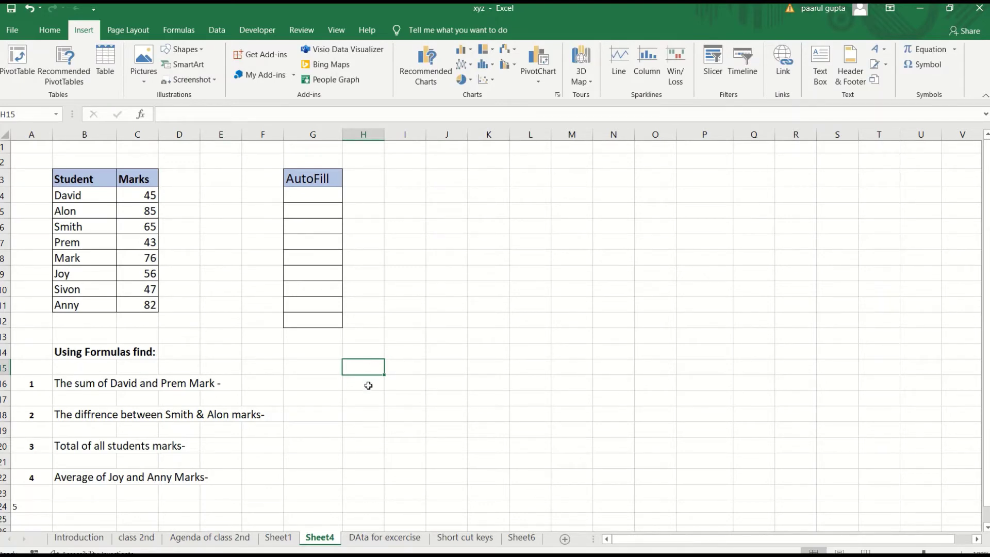
pyautogui.click(367, 383)
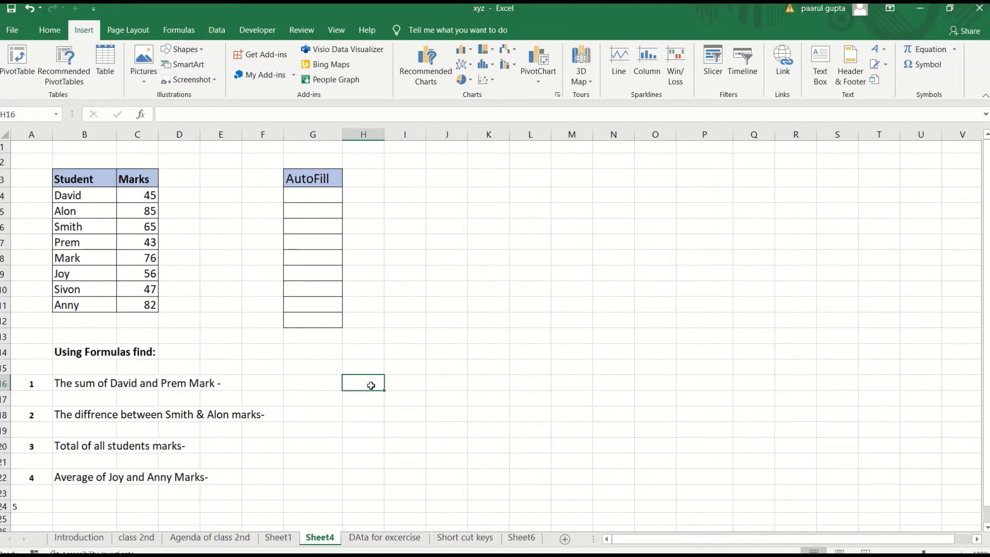
pyautogui.write('=')
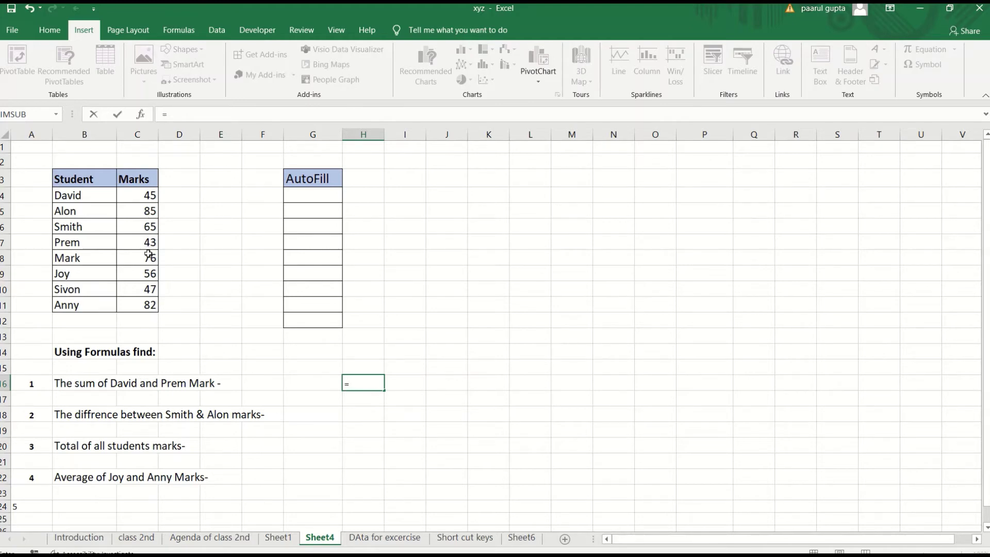
# Enter =C4+C7 in H16 so it shows 88.
pyautogui.click(144, 197)
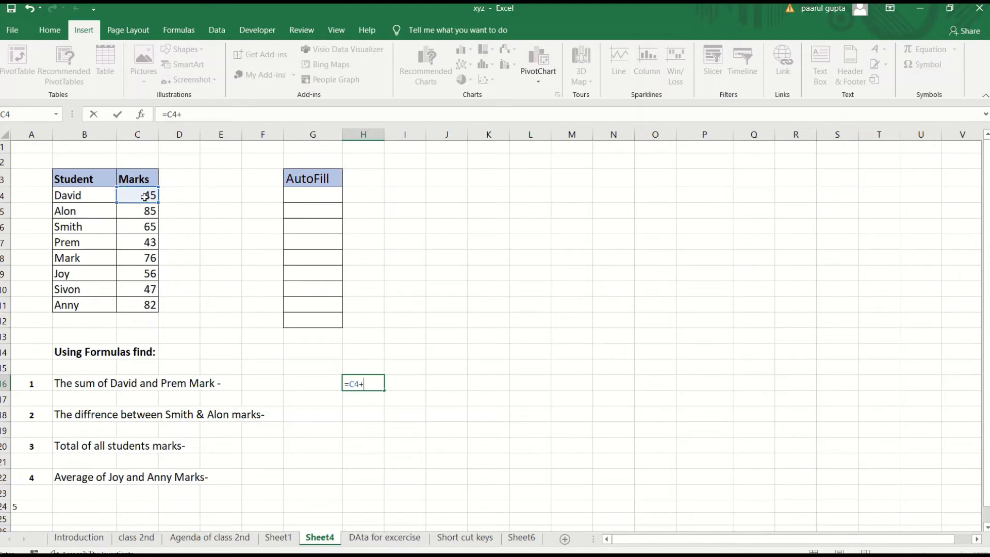
pyautogui.write('+')
pyautogui.click(138, 247)
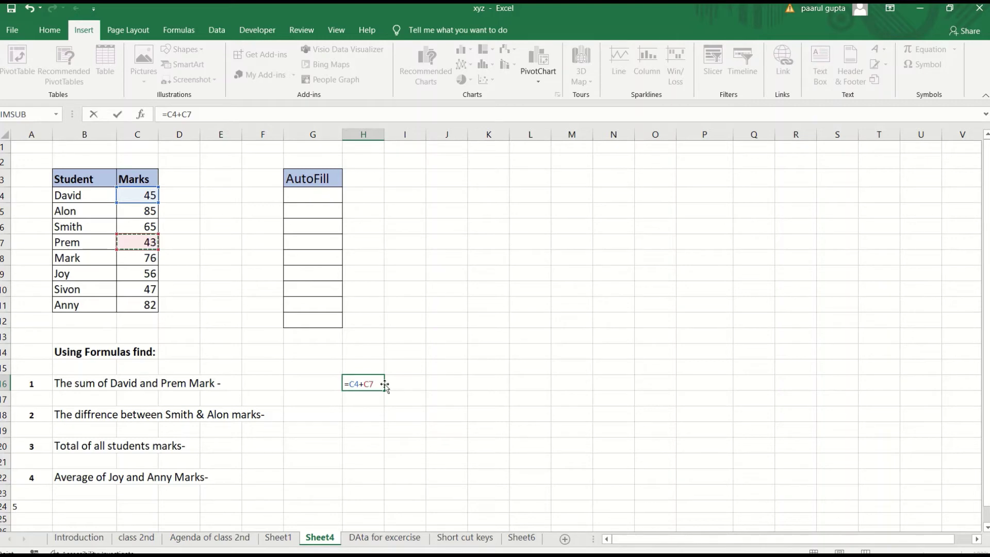
pyautogui.press('Return')
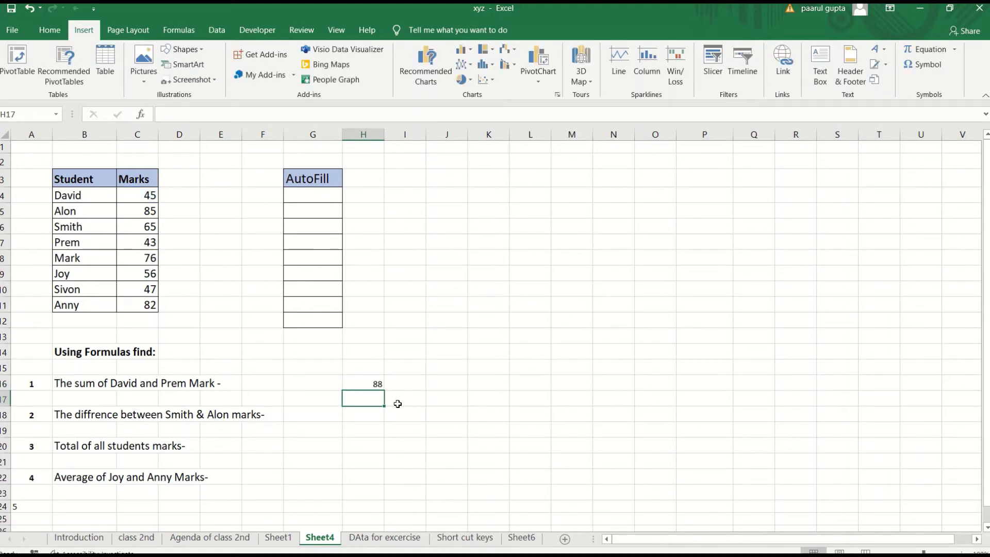
pyautogui.click(415, 384)
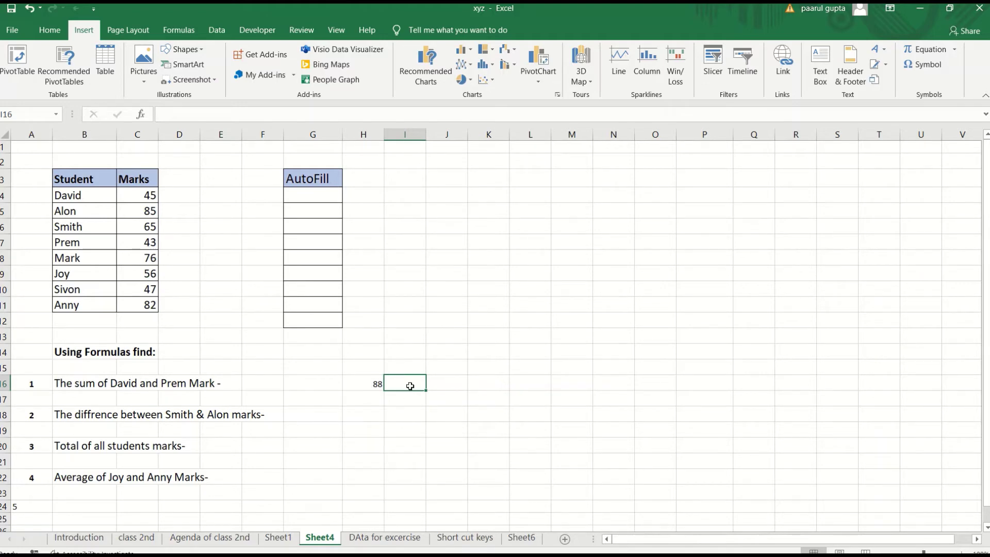
pyautogui.click(367, 383)
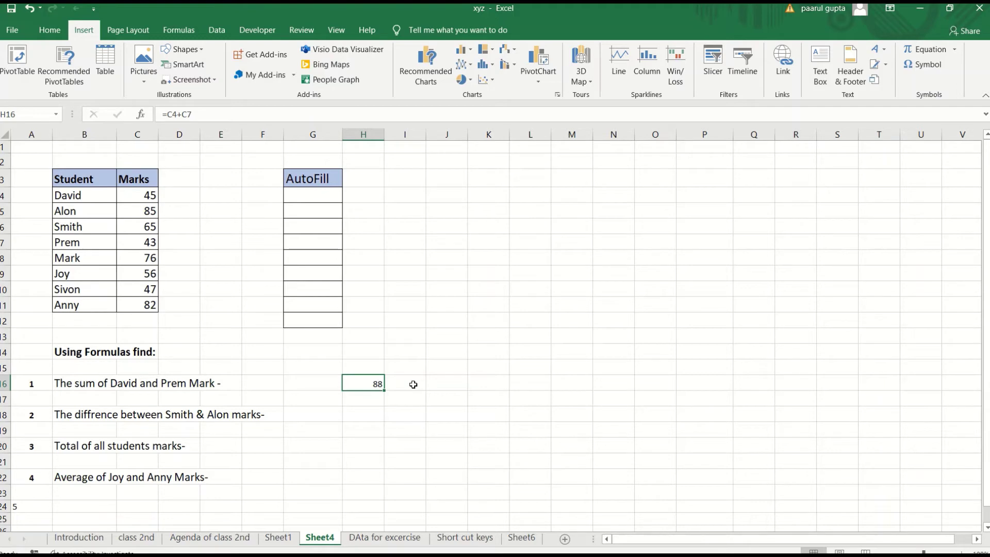
pyautogui.click(414, 385)
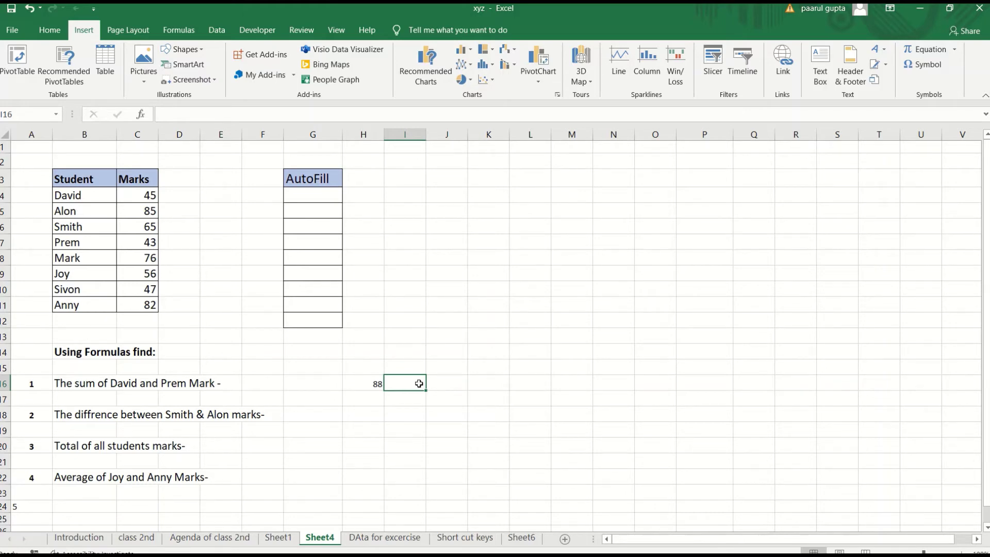
# Search the function library for 'sum' and choose SUM for cell I16.
pyautogui.click(140, 115)
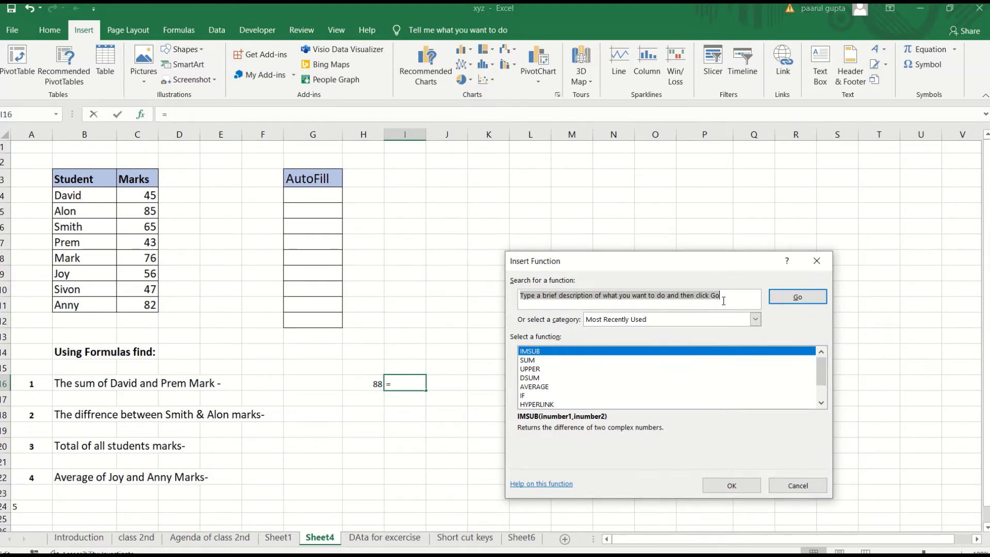
pyautogui.write('s')
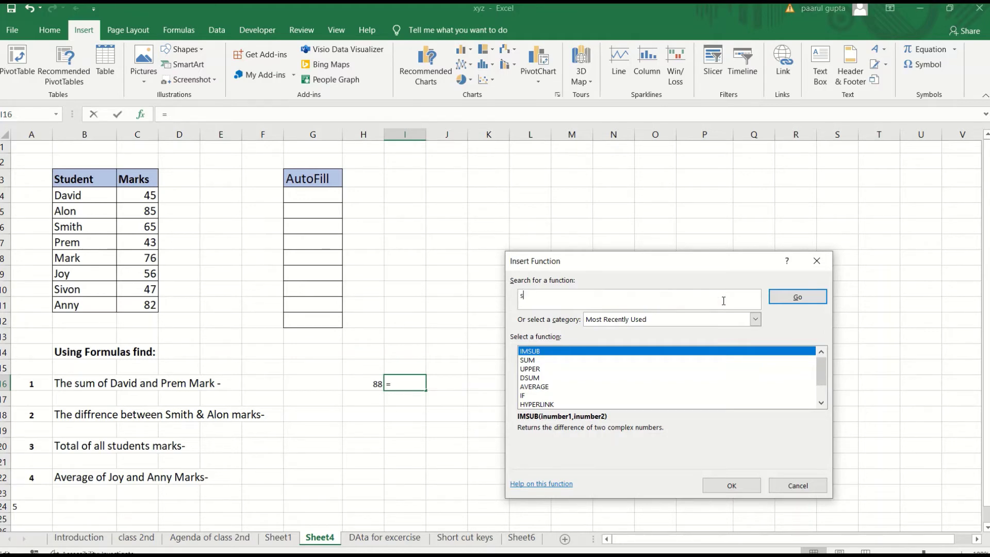
pyautogui.write('um')
pyautogui.press('Return')
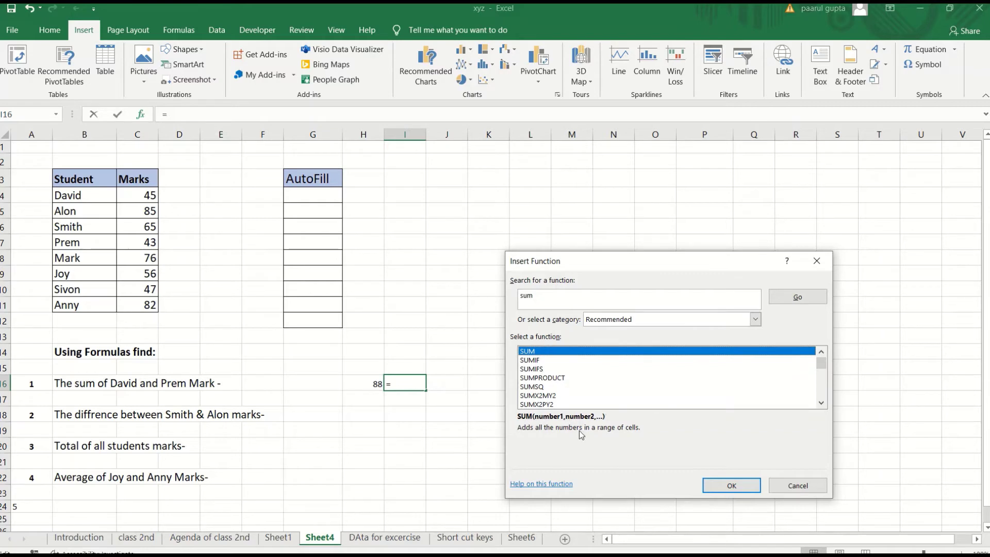
pyautogui.click(731, 485)
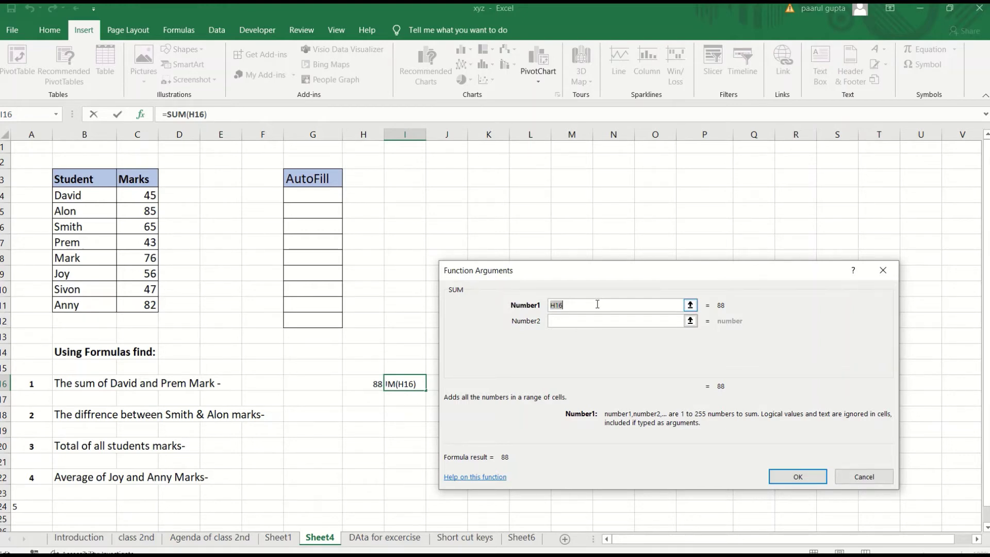
# Set SUM's arguments to C4 and C7 so I16 reads =SUM(C4,C7), showing 88.
pyautogui.press('BackSpace')
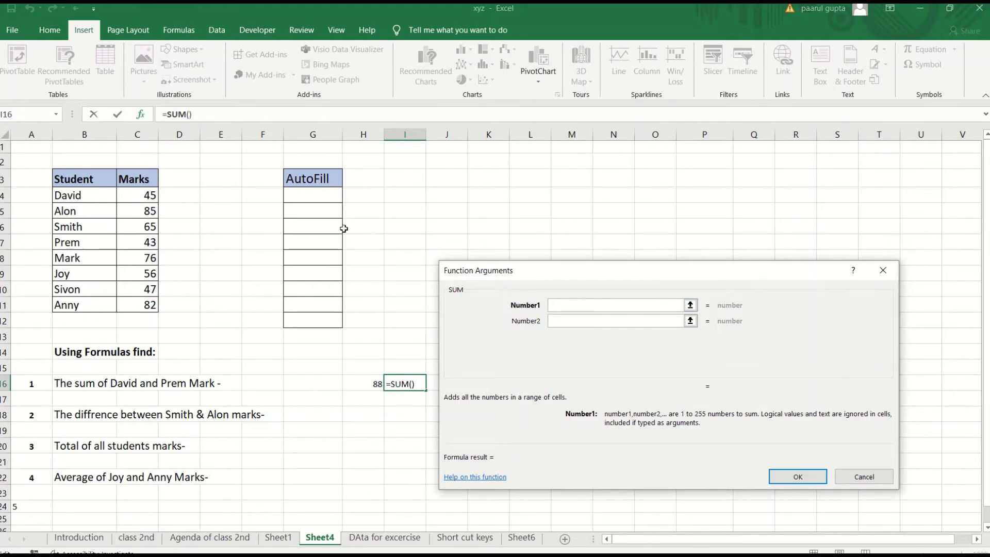
pyautogui.click(130, 194)
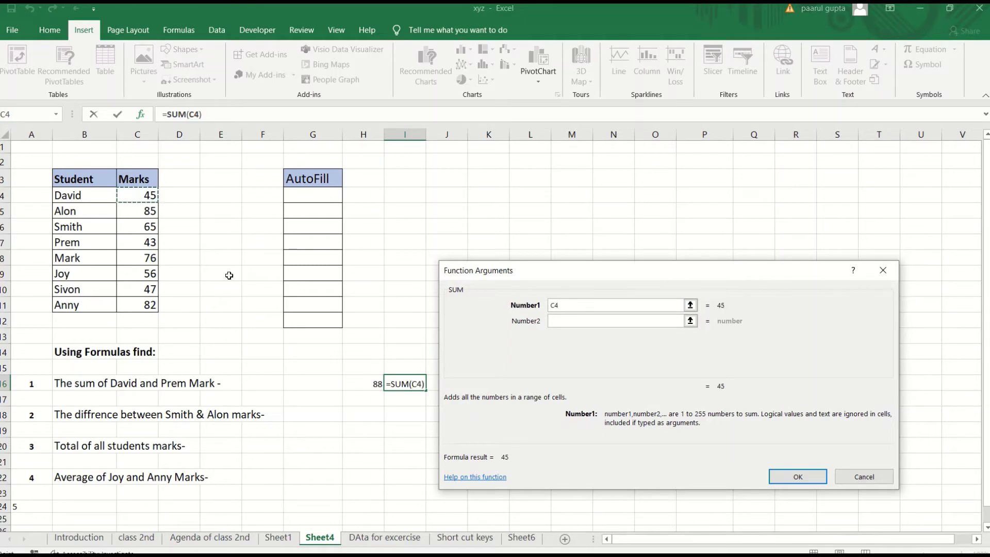
pyautogui.click(648, 321)
pyautogui.click(146, 242)
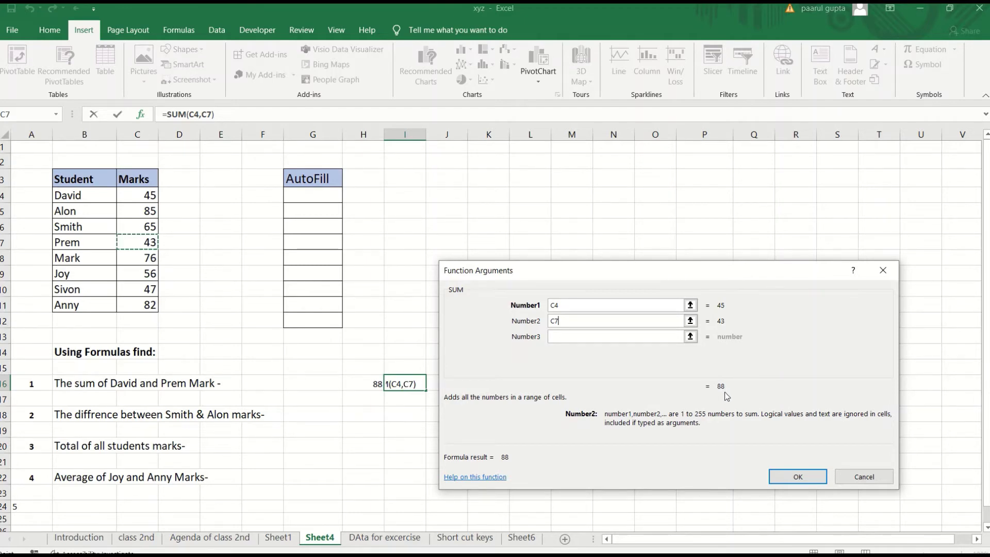
pyautogui.click(795, 475)
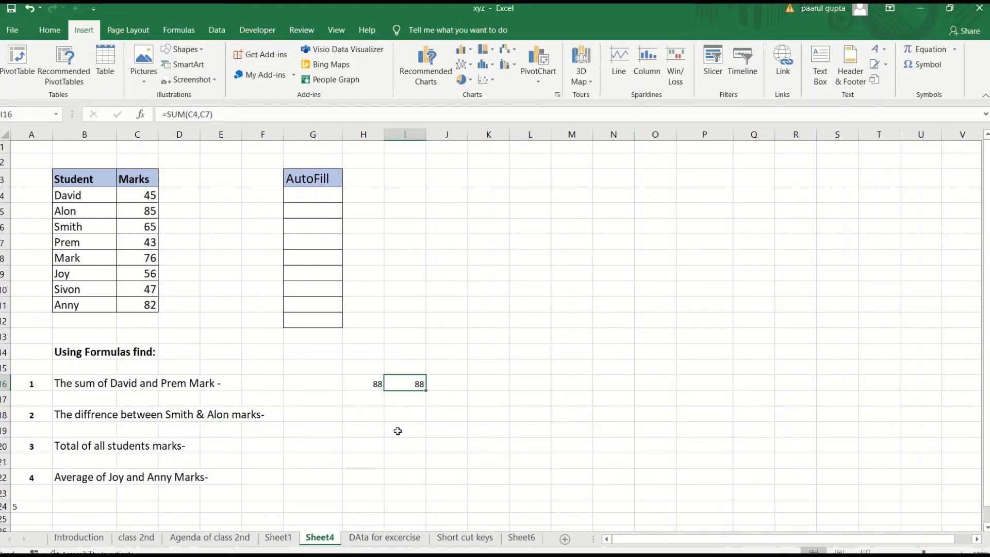
pyautogui.click(377, 415)
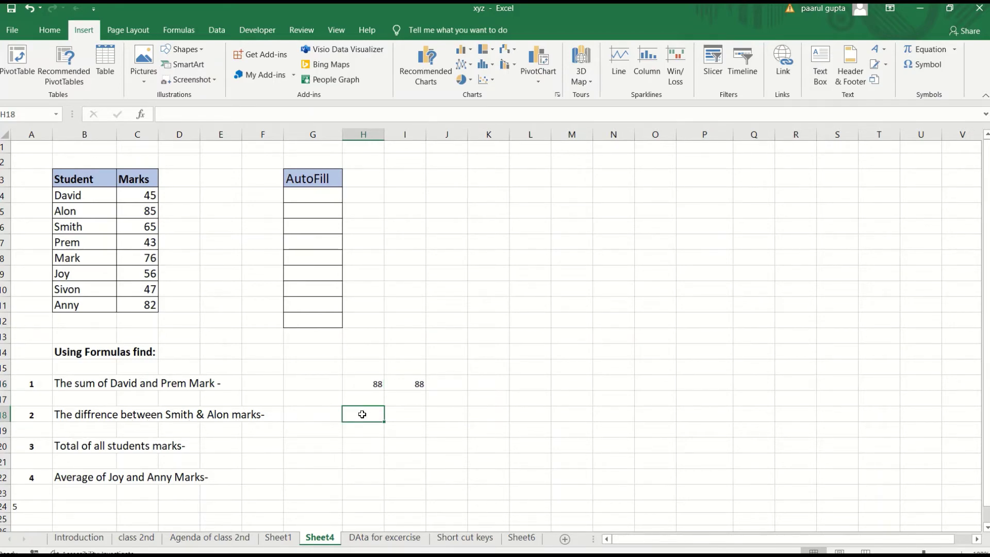
# Enter =C6-C5 in H18 to get the Smith-minus-Alon difference of -20.
pyautogui.write('=')
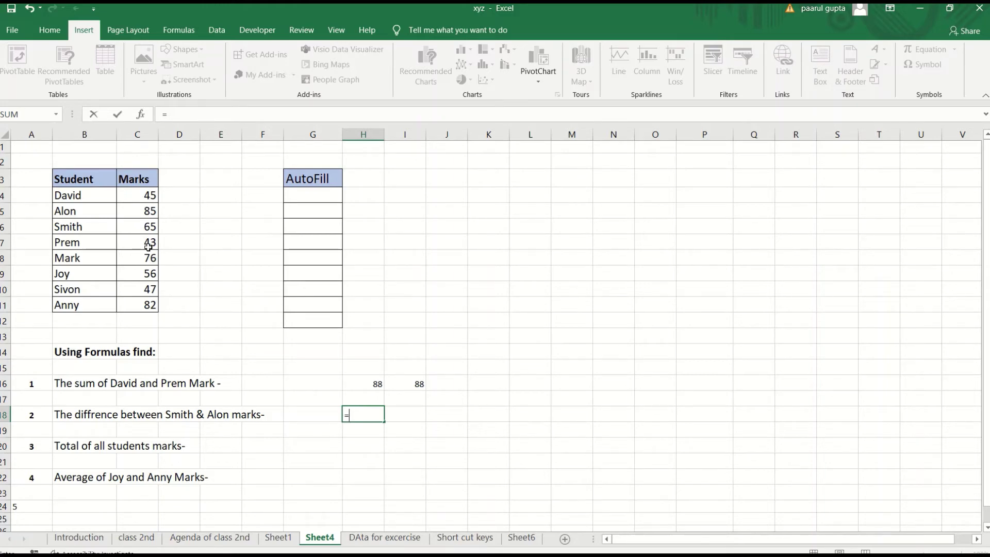
pyautogui.click(149, 227)
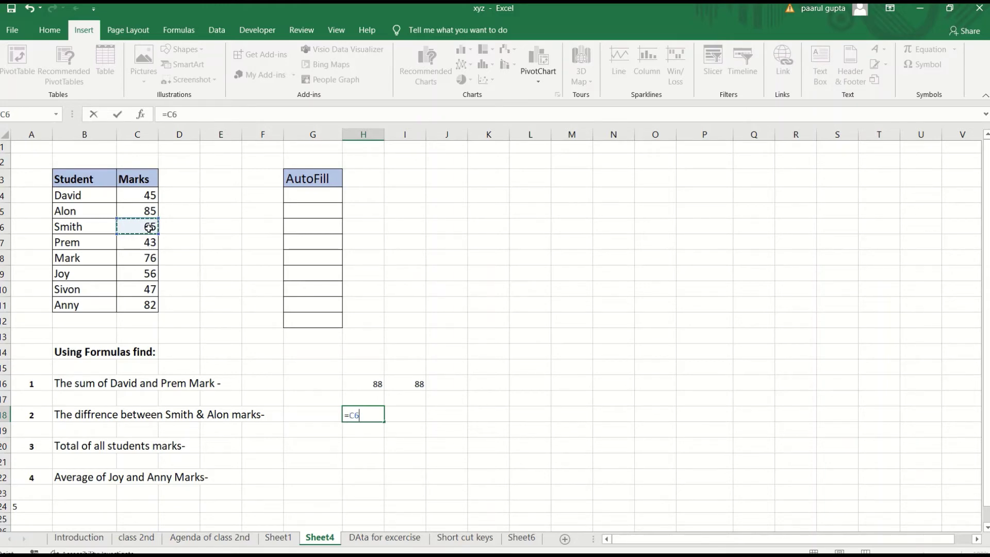
pyautogui.write('-')
pyautogui.click(140, 211)
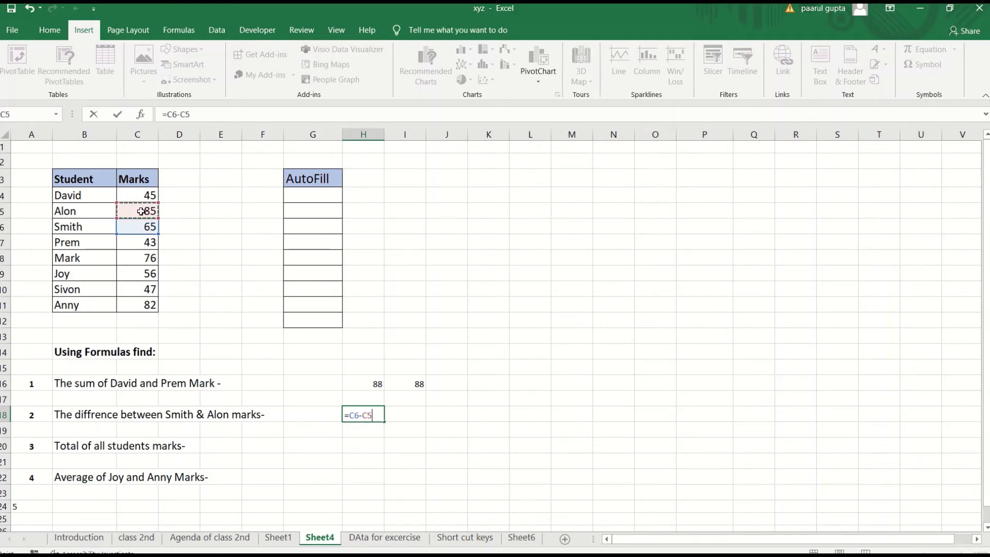
pyautogui.press('Return')
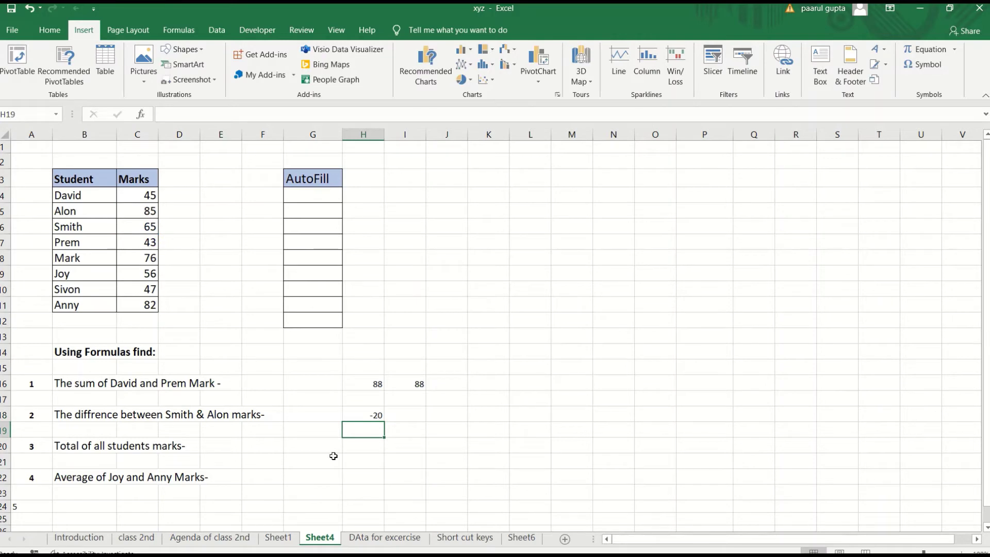
pyautogui.click(400, 417)
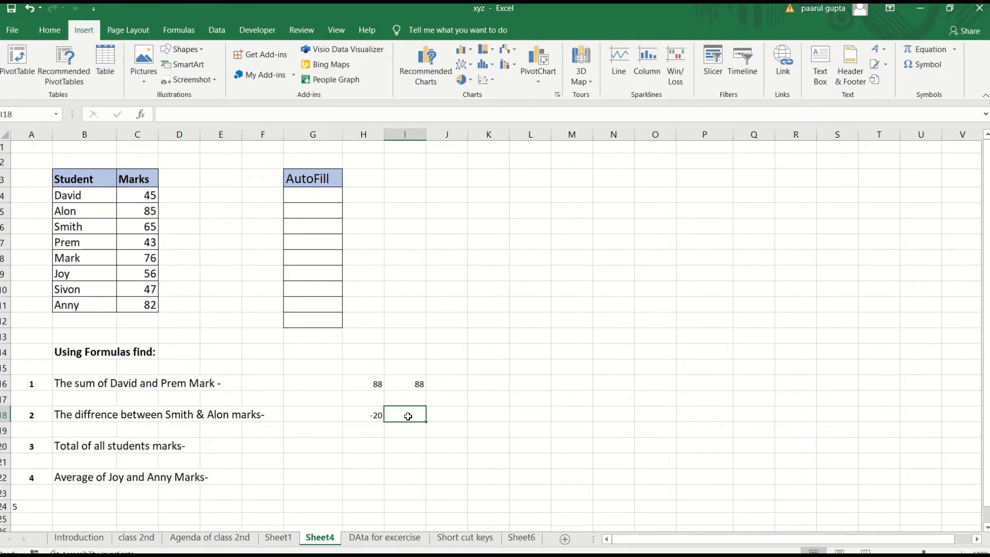
# Search functions for 'difference' and pick IMSUB for cell I18.
pyautogui.click(141, 114)
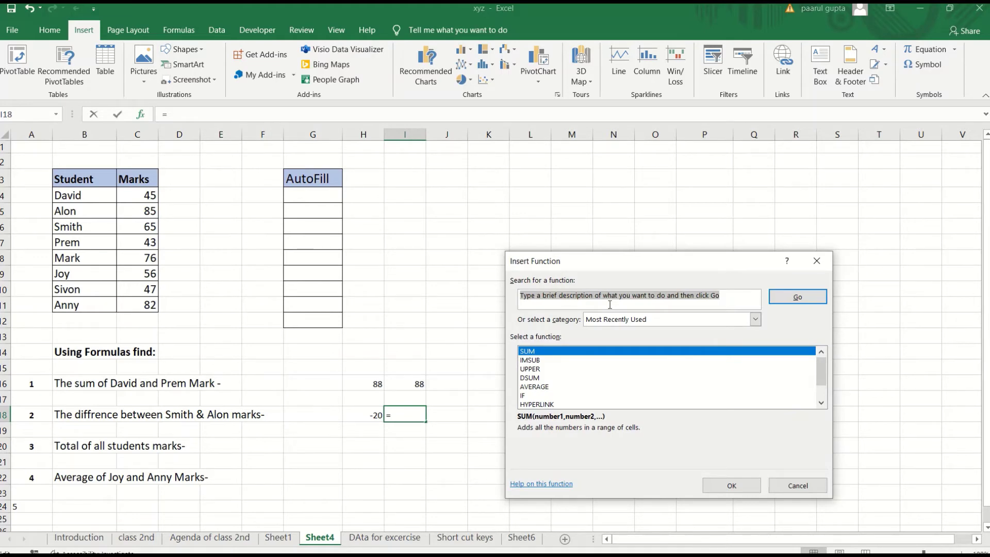
pyautogui.write('diff')
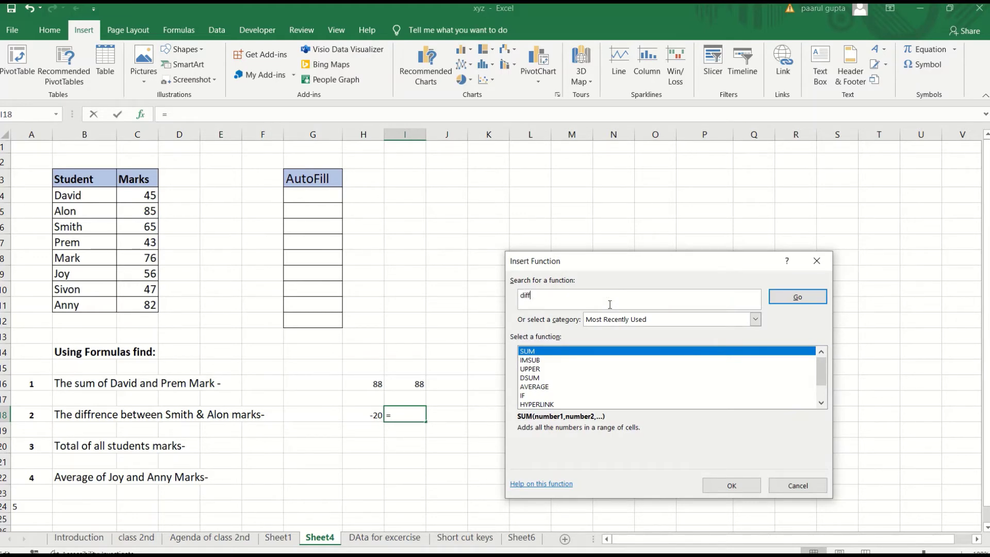
pyautogui.write('erence')
pyautogui.press('Return')
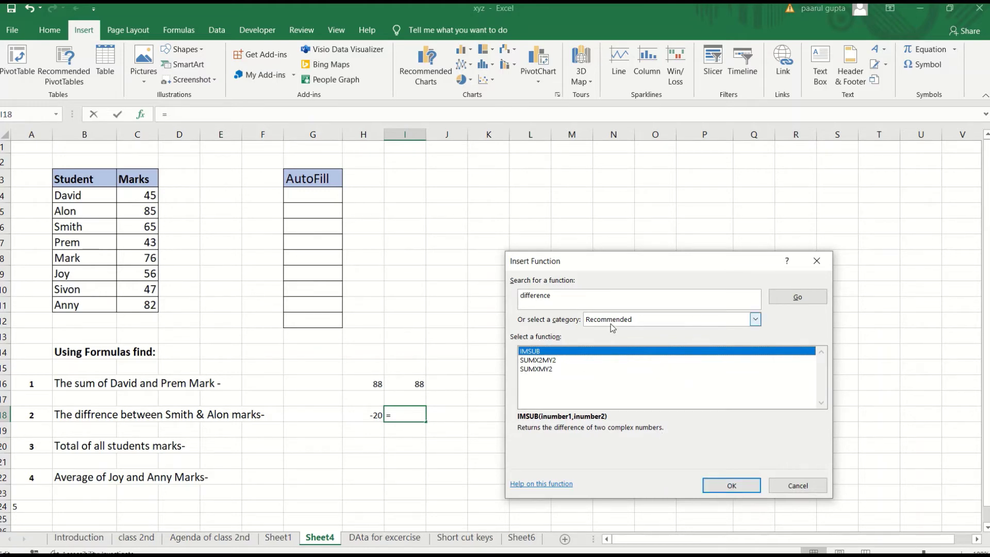
pyautogui.click(755, 319)
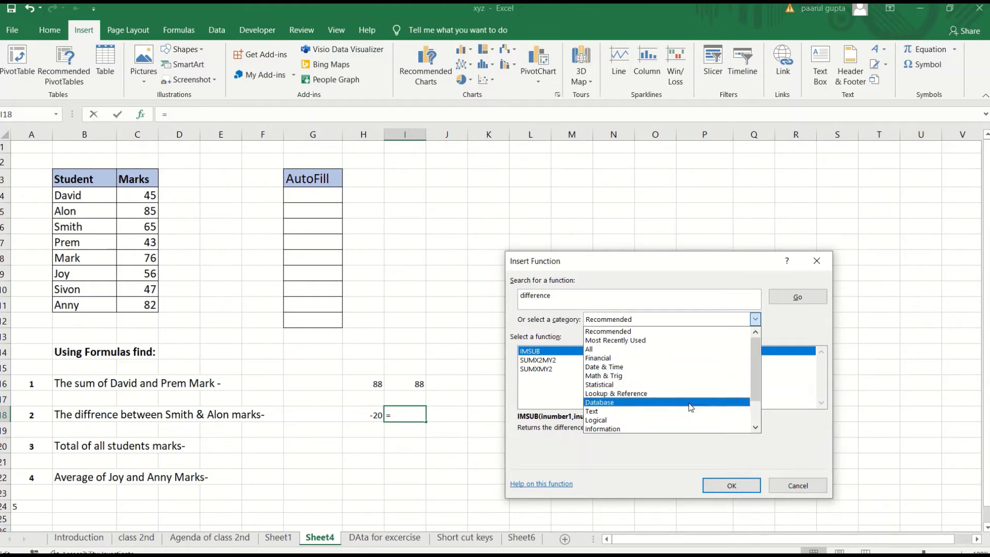
pyautogui.click(758, 320)
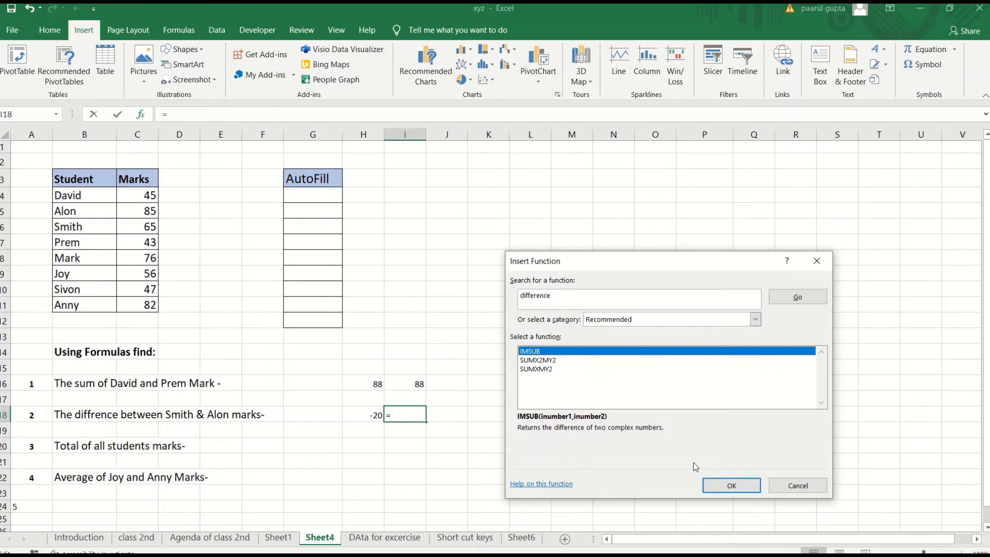
pyautogui.click(719, 488)
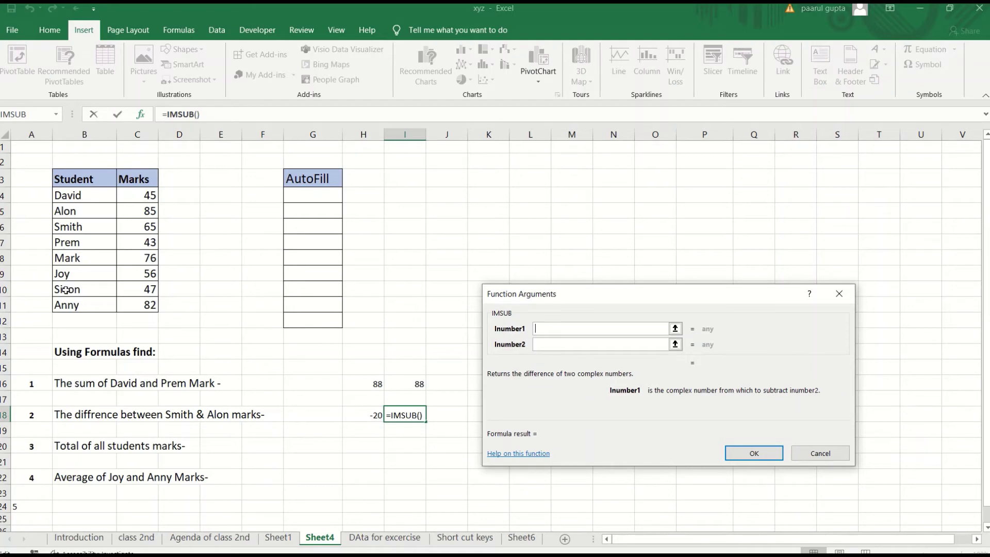
# Fill IMSUB's arguments with C6 and C5 so I18 reads =IMSUB(C6,C5), showing -20.
pyautogui.click(126, 226)
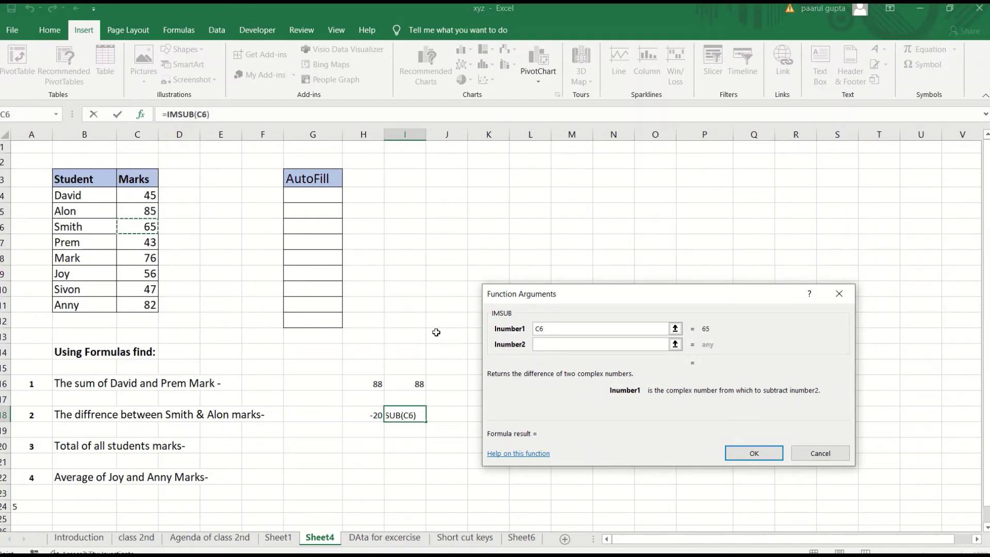
pyautogui.click(660, 345)
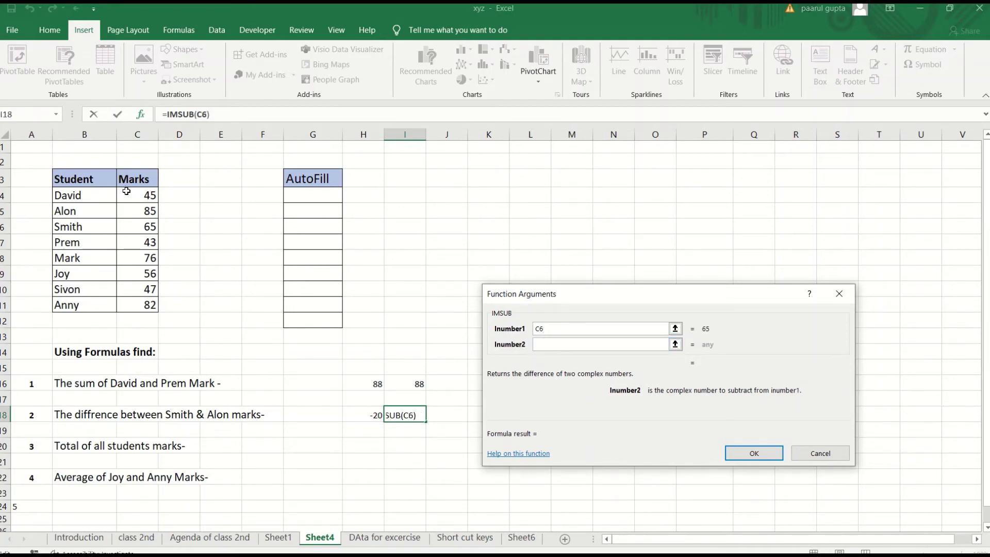
pyautogui.click(142, 214)
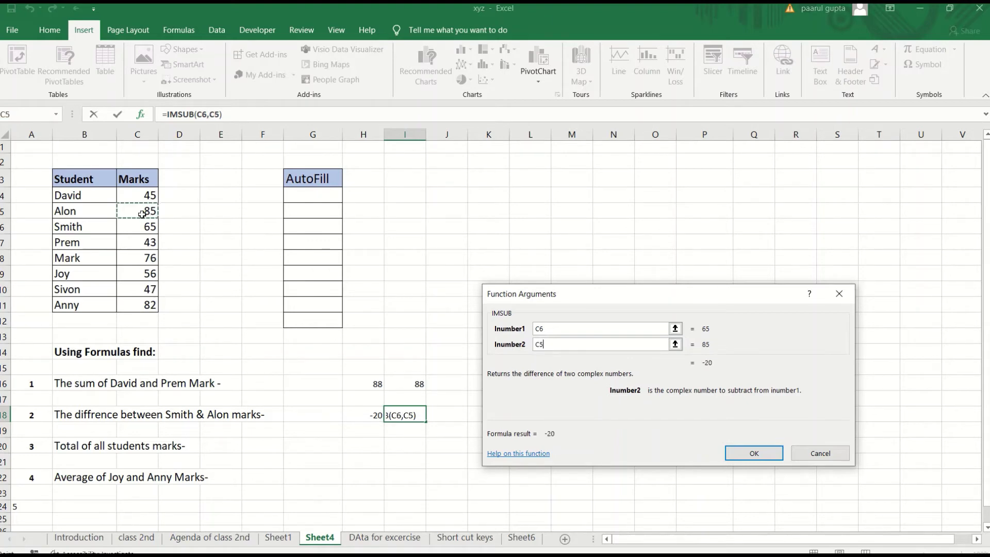
pyautogui.click(749, 453)
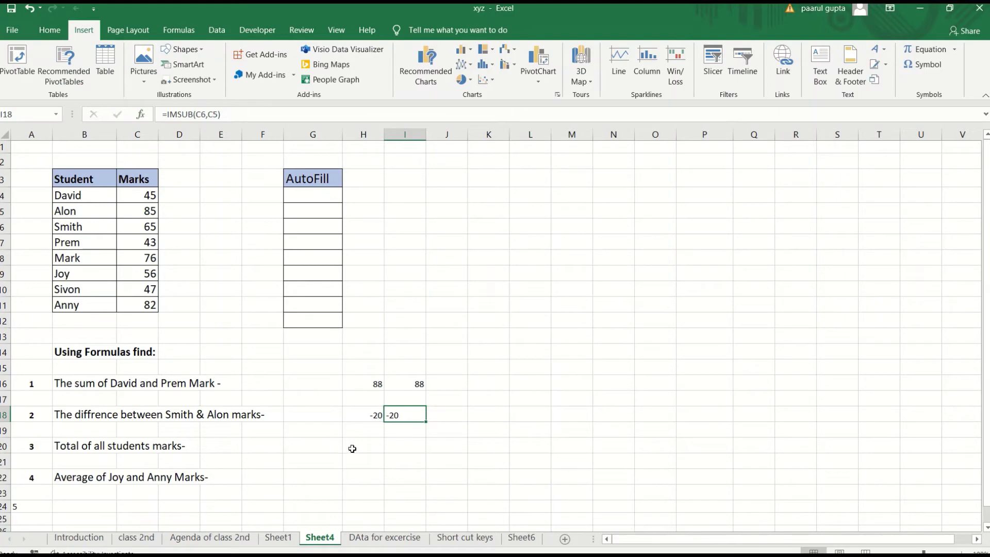
pyautogui.click(368, 441)
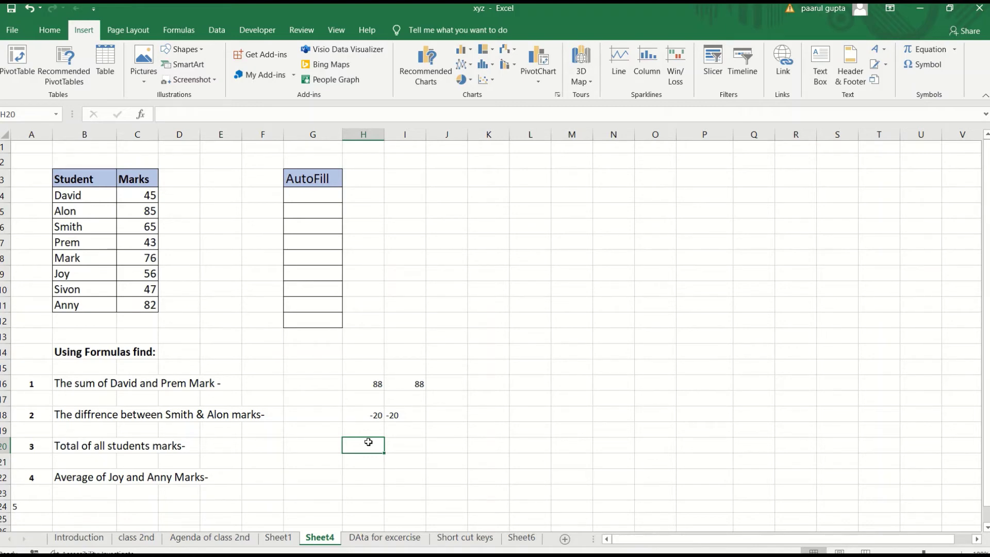
# Start the H20 total formula adding C4, C5 and C6.
pyautogui.write('=')
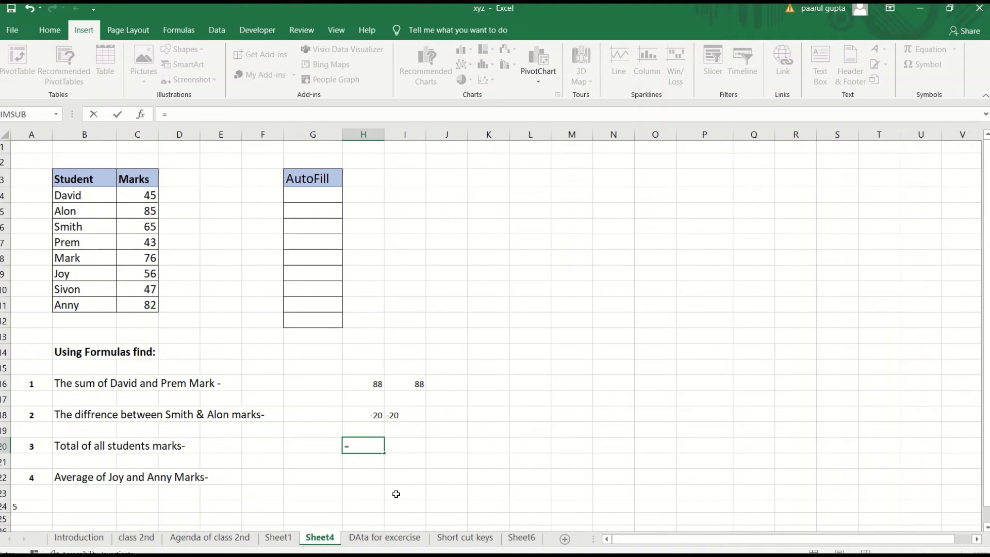
pyautogui.click(141, 197)
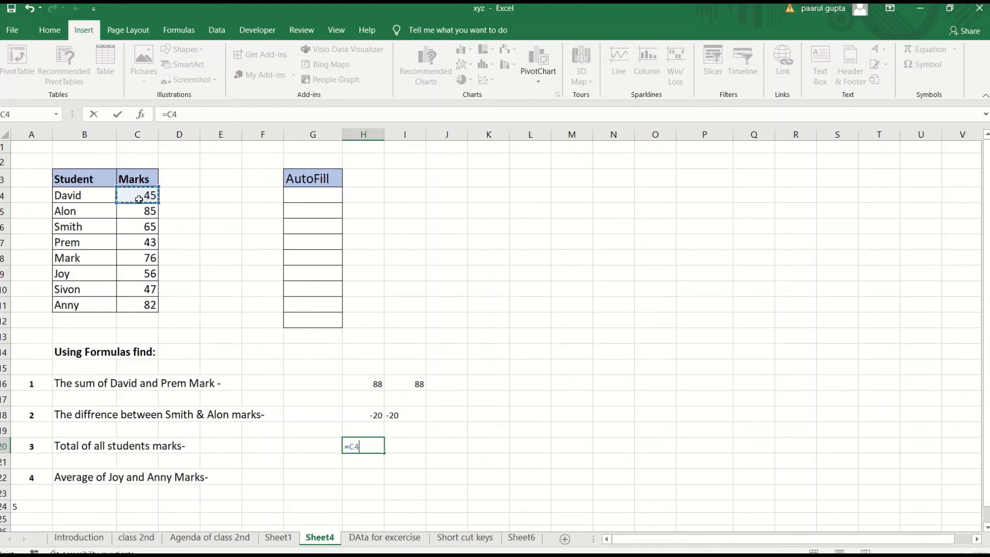
pyautogui.write('+')
pyautogui.press('Down')
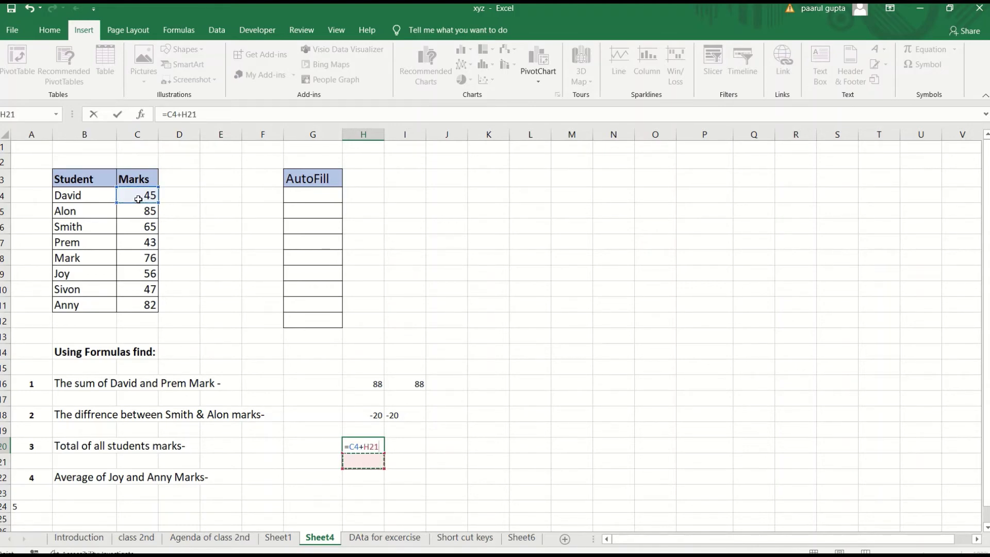
pyautogui.press('Up')
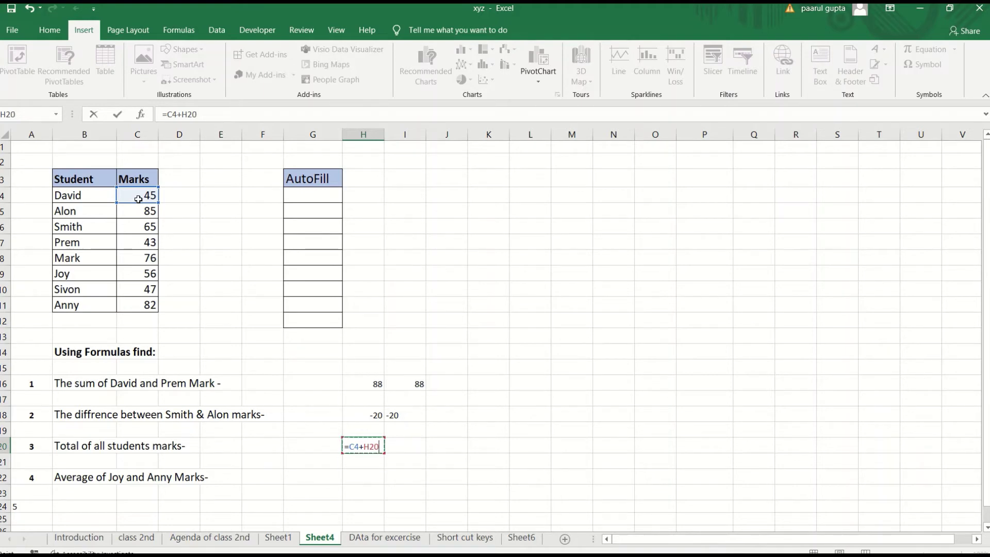
pyautogui.write('+')
pyautogui.press('BackSpace')
pyautogui.press('BackSpace')
pyautogui.press('BackSpace')
pyautogui.press('BackSpace')
pyautogui.click(142, 211)
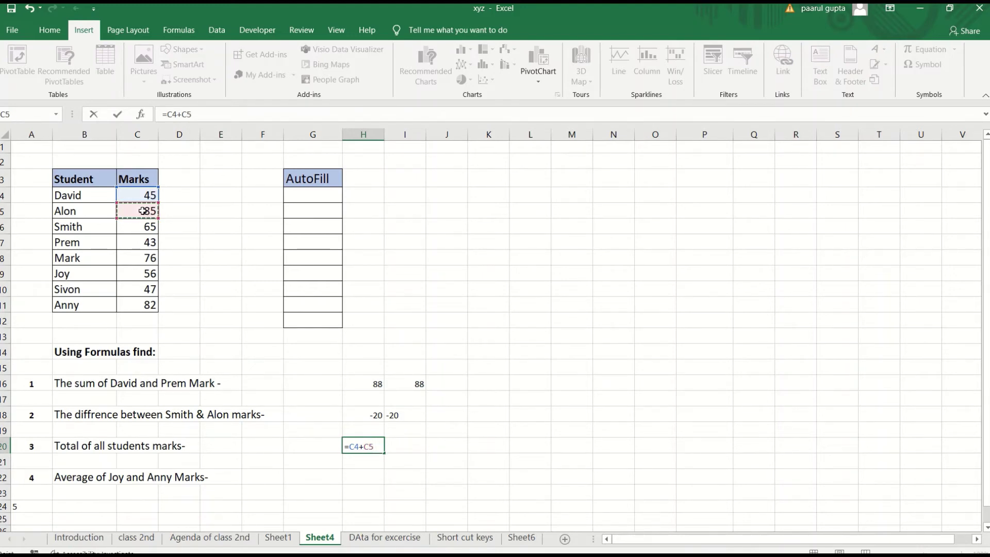
pyautogui.write('+')
pyautogui.click(148, 230)
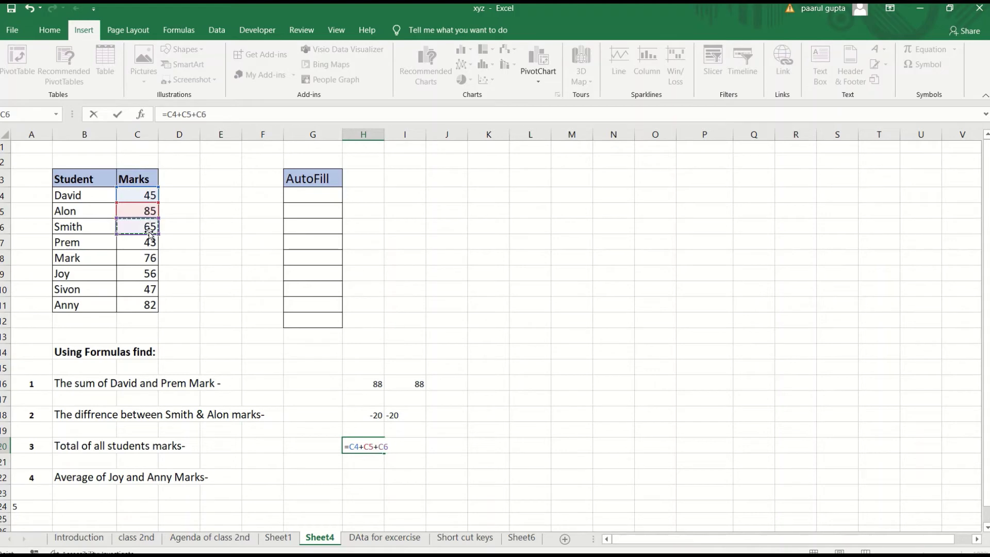
pyautogui.write('+')
# Add C7 through C11 to the formula and commit it, so H20 shows 499.
pyautogui.click(149, 245)
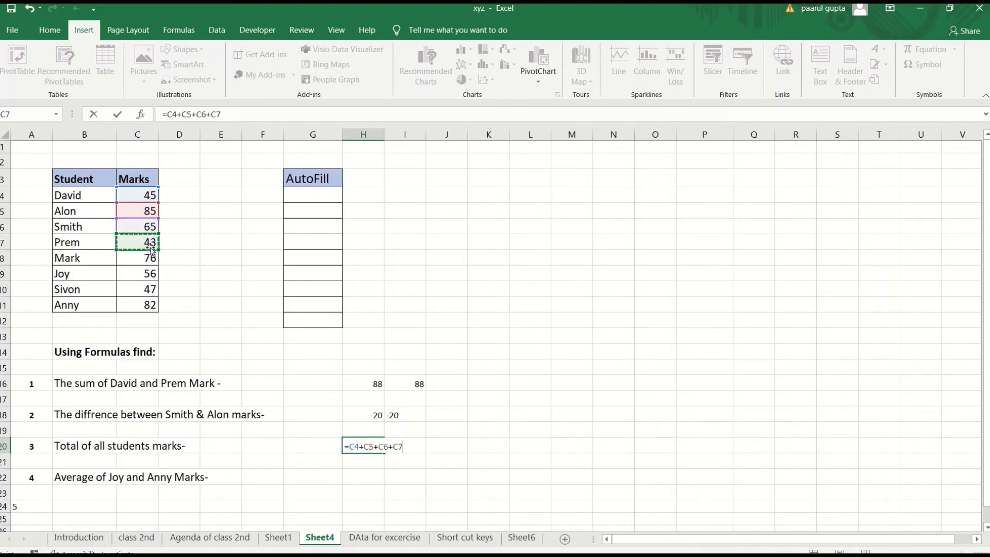
pyautogui.write('+')
pyautogui.click(149, 258)
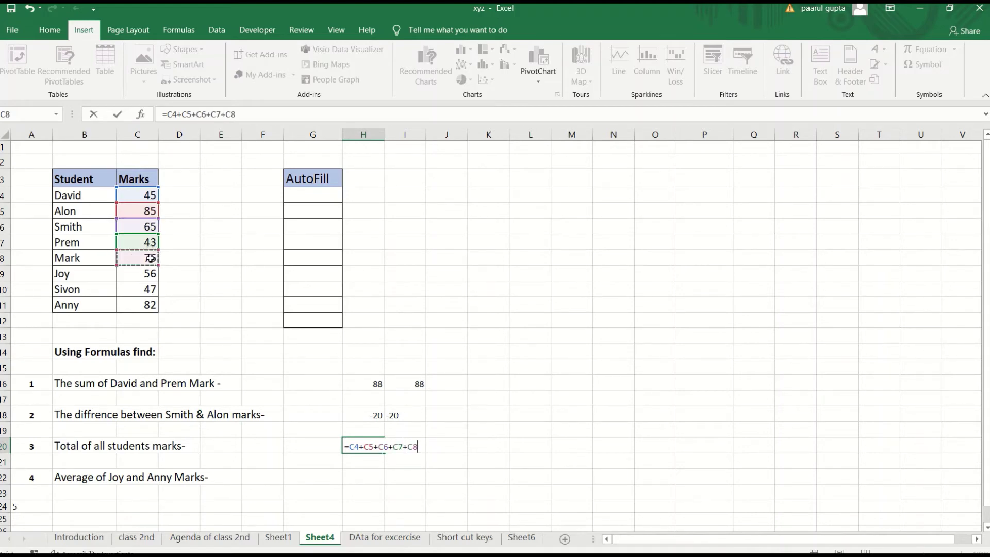
pyautogui.write('+')
pyautogui.click(149, 274)
pyautogui.write('+')
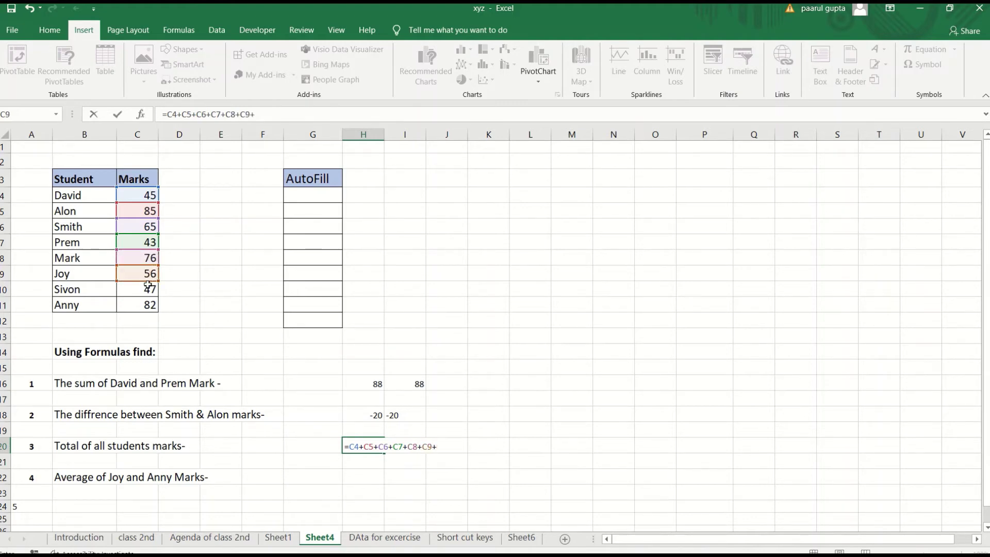
pyautogui.click(148, 291)
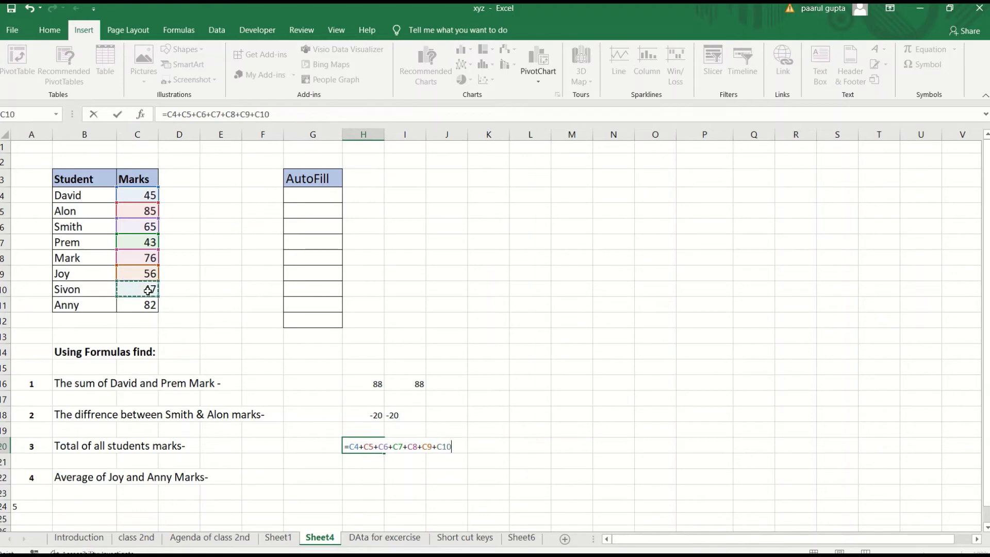
pyautogui.write('+')
pyautogui.click(150, 306)
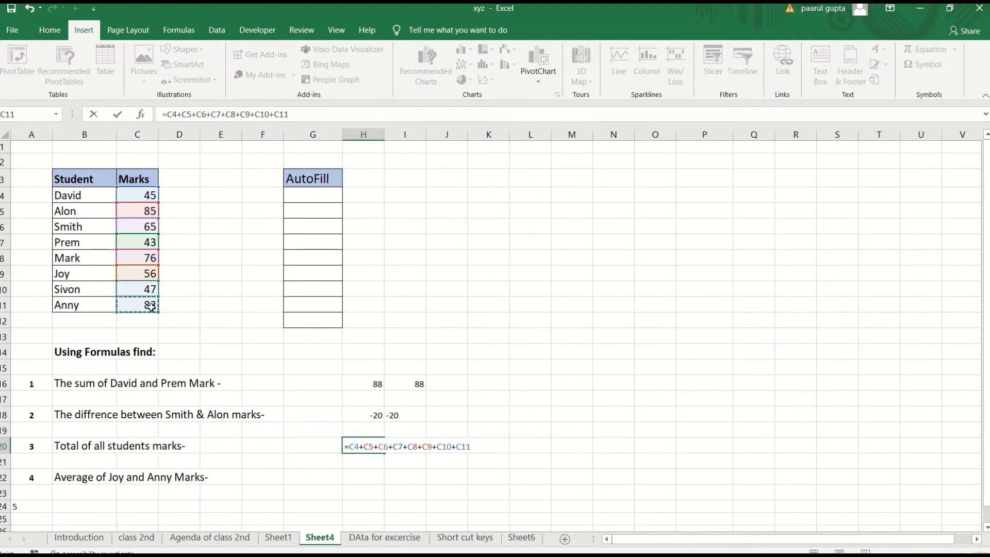
pyautogui.press('Return')
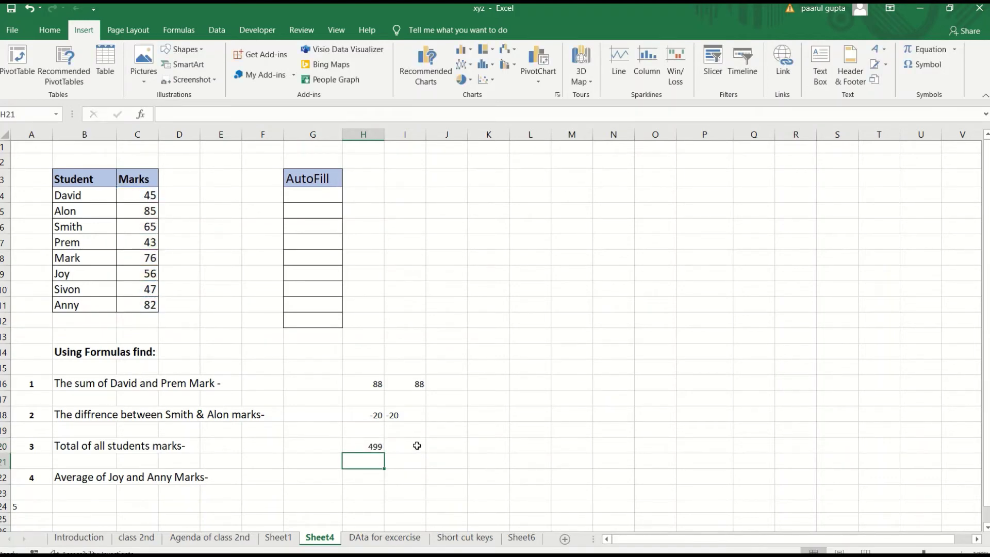
pyautogui.click(417, 445)
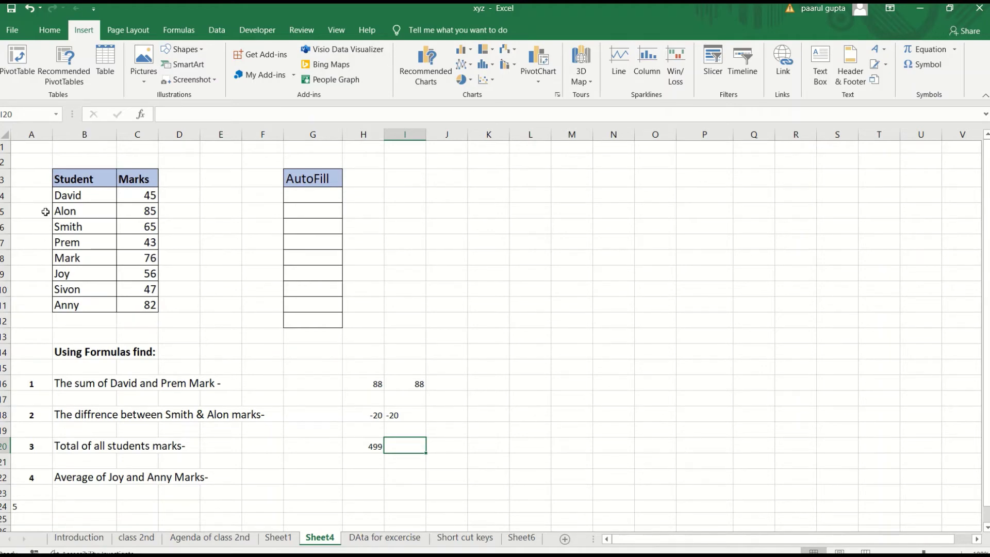
# Insert an AutoSum in I20 and resize its range to C4:C11, giving =SUM(C4:C11) = 499.
pyautogui.click(50, 29)
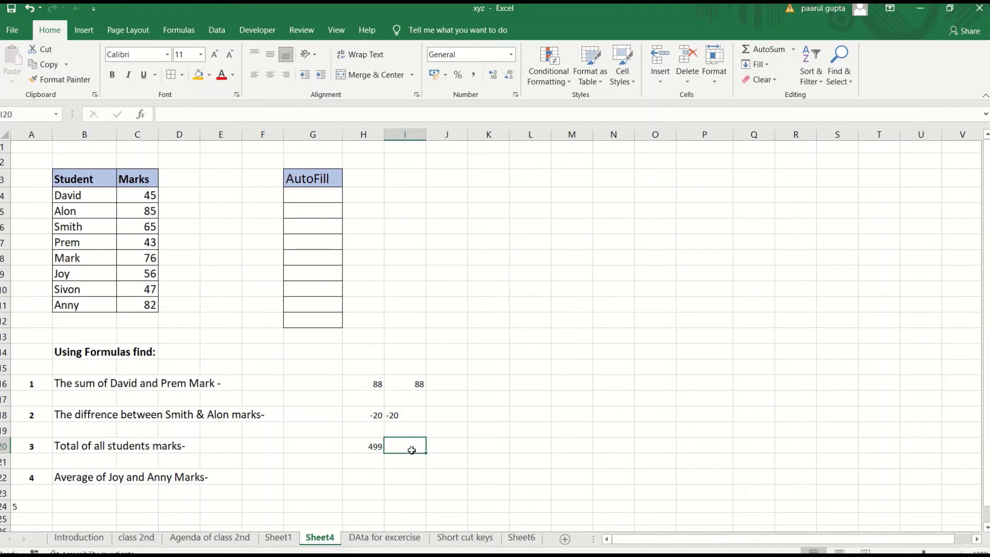
pyautogui.click(768, 50)
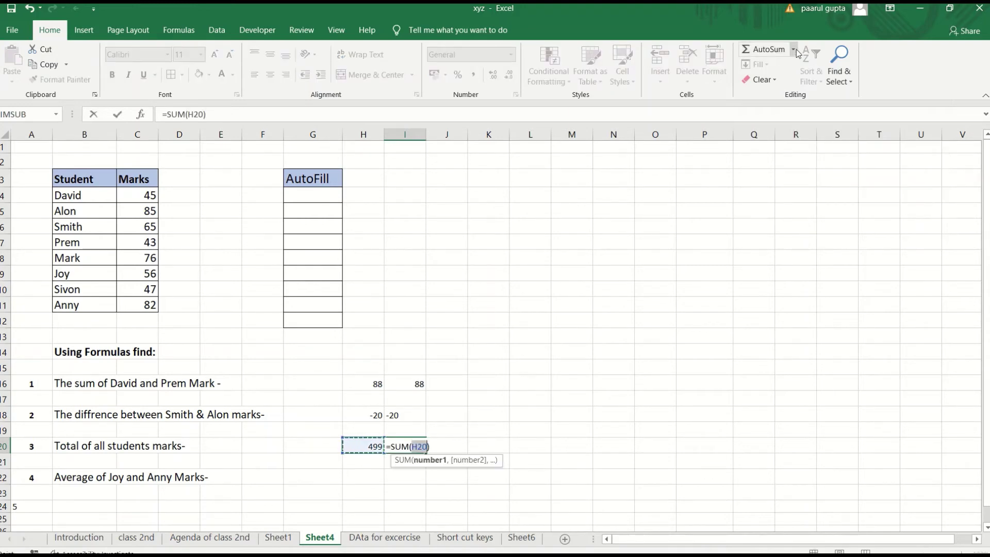
pyautogui.click(793, 50)
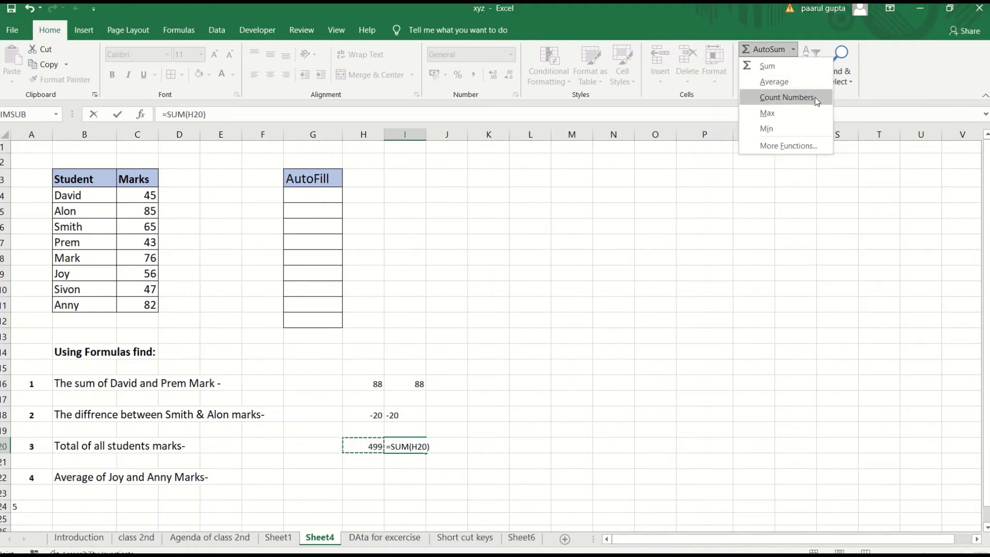
pyautogui.click(795, 51)
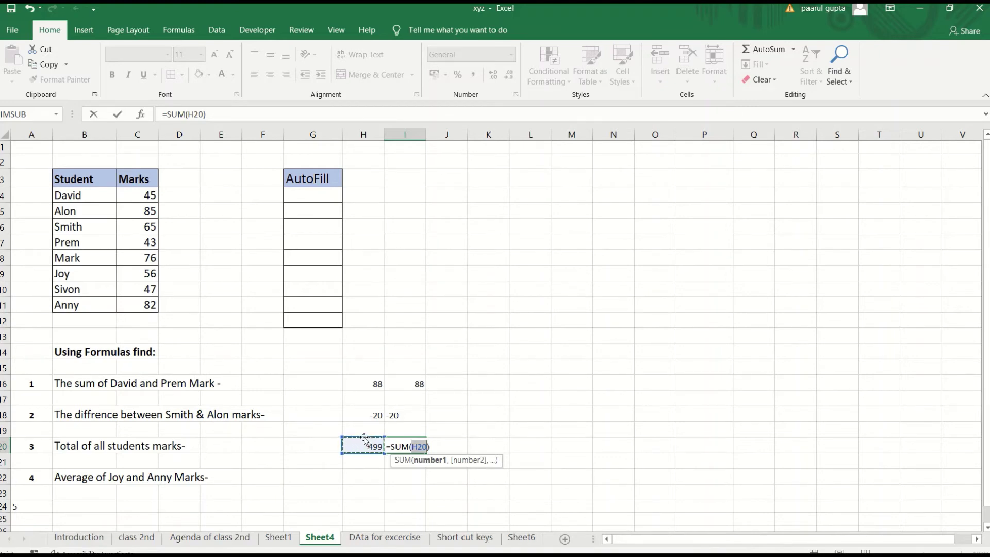
pyautogui.moveTo(364, 441)
pyautogui.mouseDown()
pyautogui.moveTo(129, 251)
pyautogui.moveTo(148, 205)
pyautogui.mouseUp()
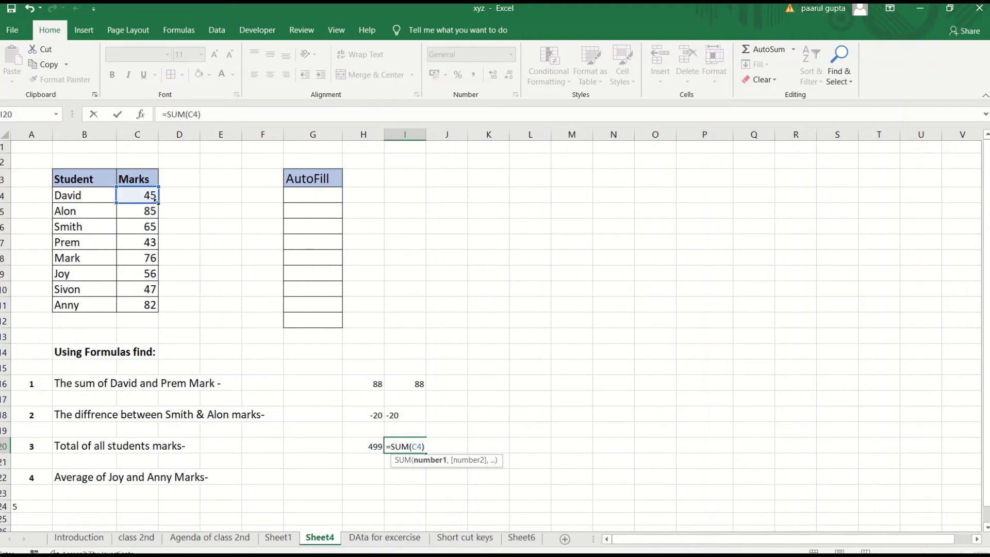
pyautogui.moveTo(155, 198); pyautogui.dragTo(154, 292)
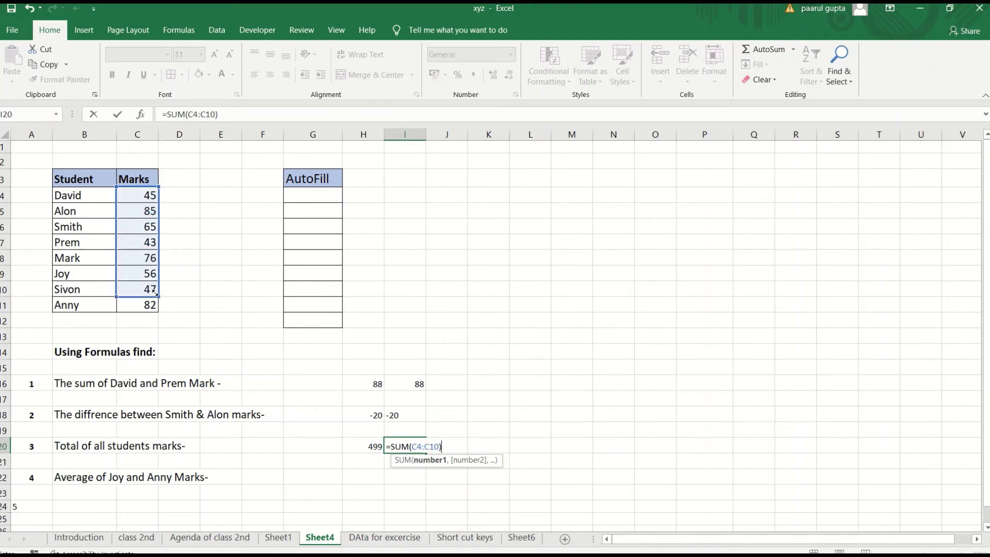
pyautogui.moveTo(155, 292); pyautogui.dragTo(155, 307)
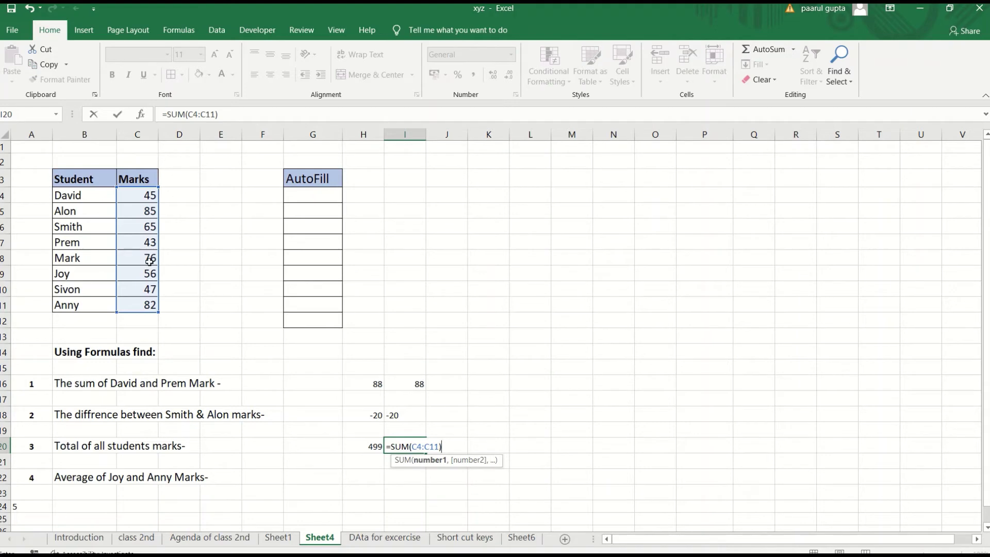
pyautogui.press('Return')
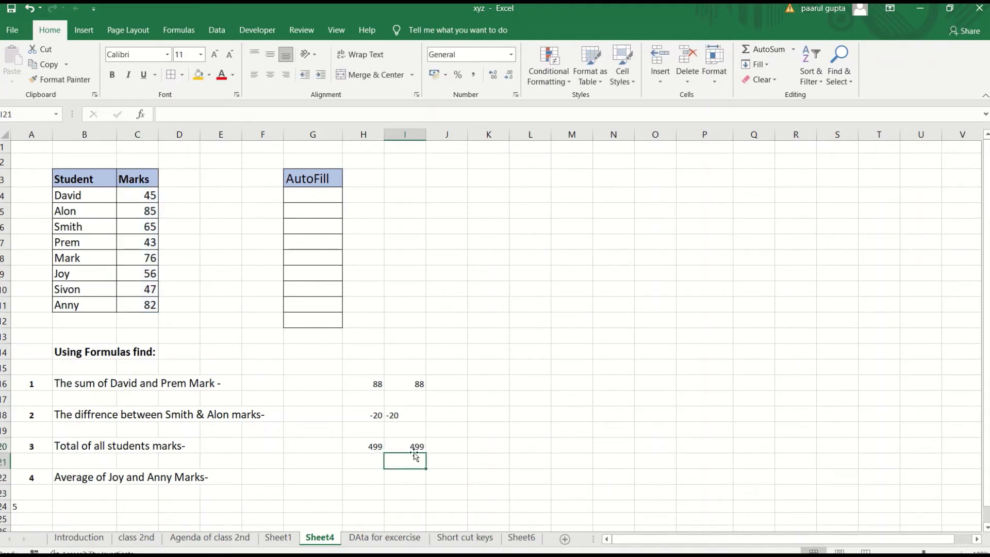
# Type =sum(C4:C11) into J20, selecting the range by dragging, for a third 499 total.
pyautogui.click(450, 450)
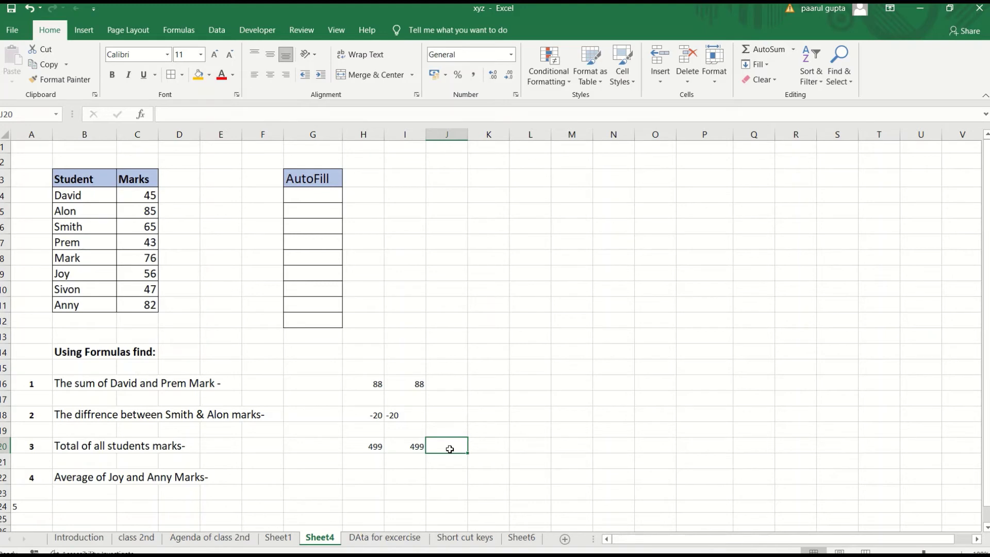
pyautogui.write('=')
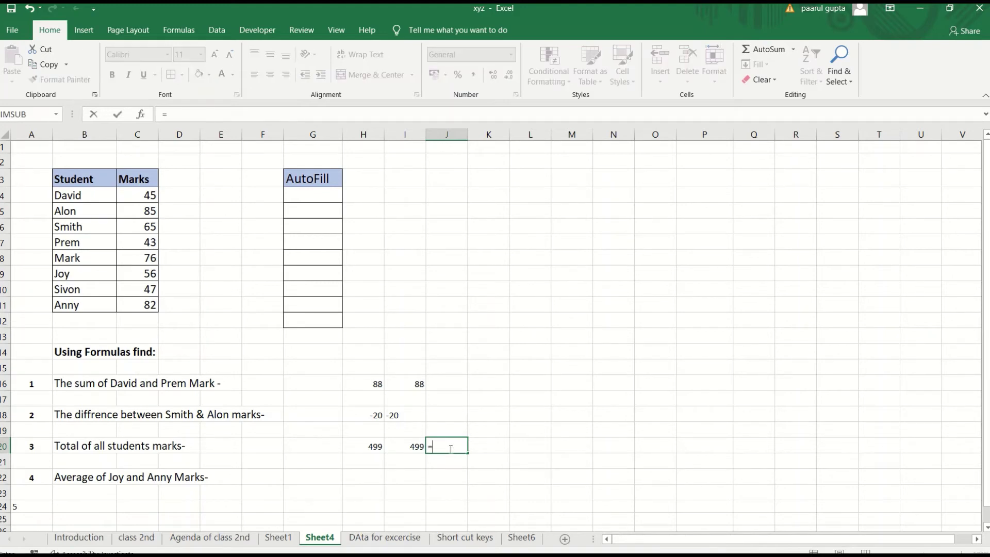
pyautogui.write('sum(')
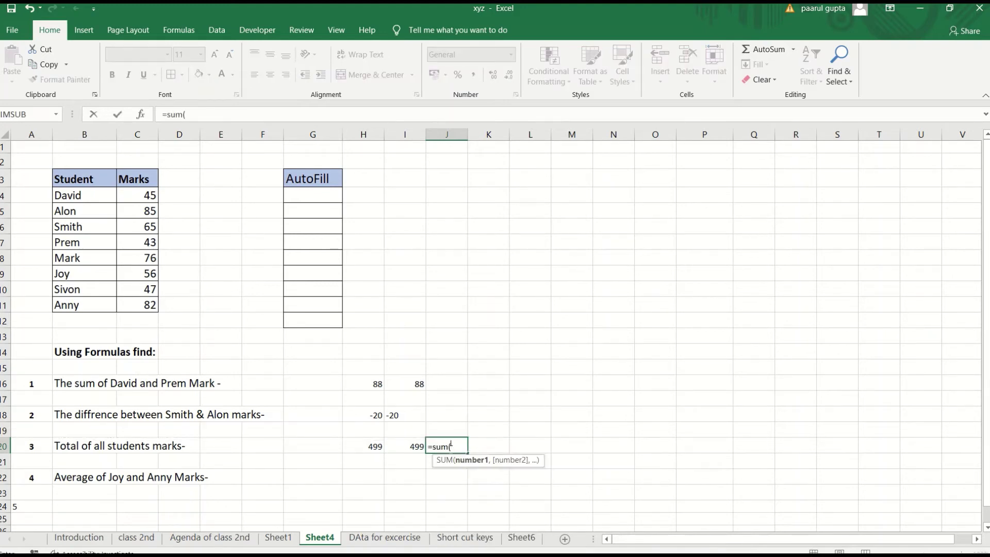
pyautogui.click(139, 195)
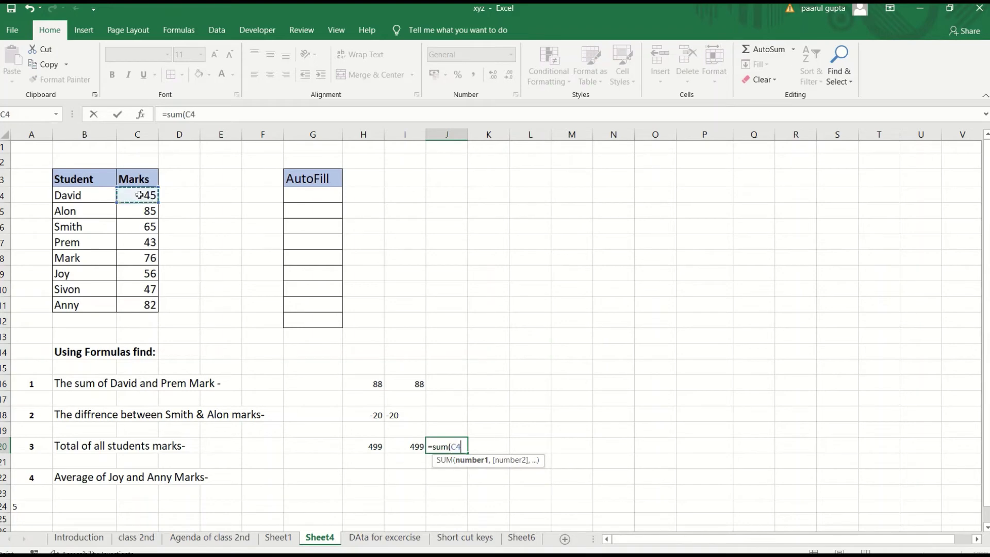
pyautogui.moveTo(139, 194); pyautogui.dragTo(151, 299)
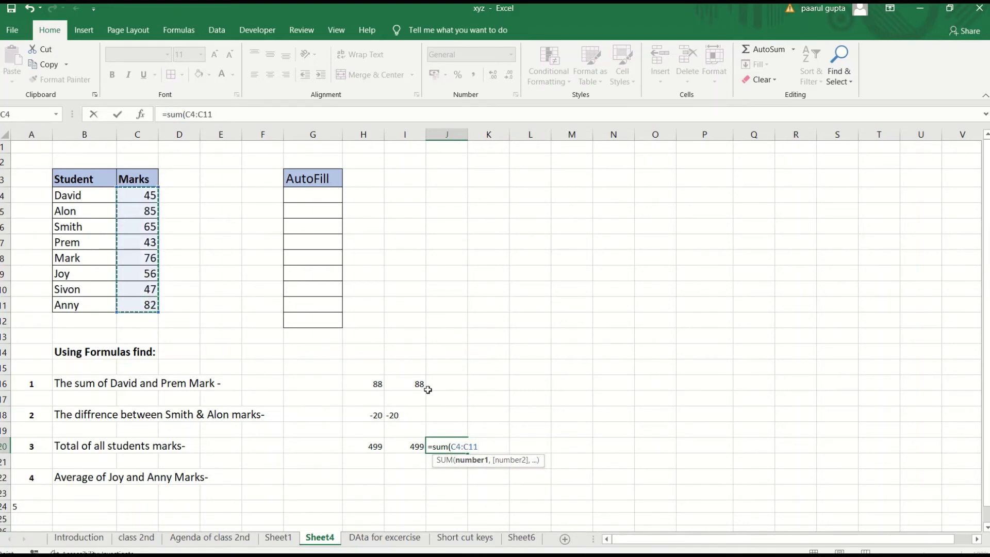
pyautogui.write(')')
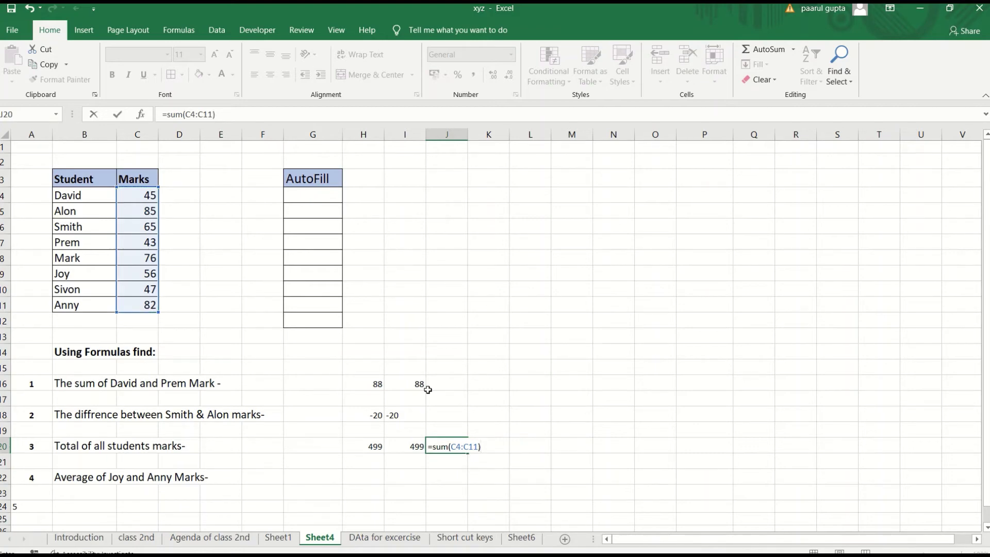
pyautogui.press('Return')
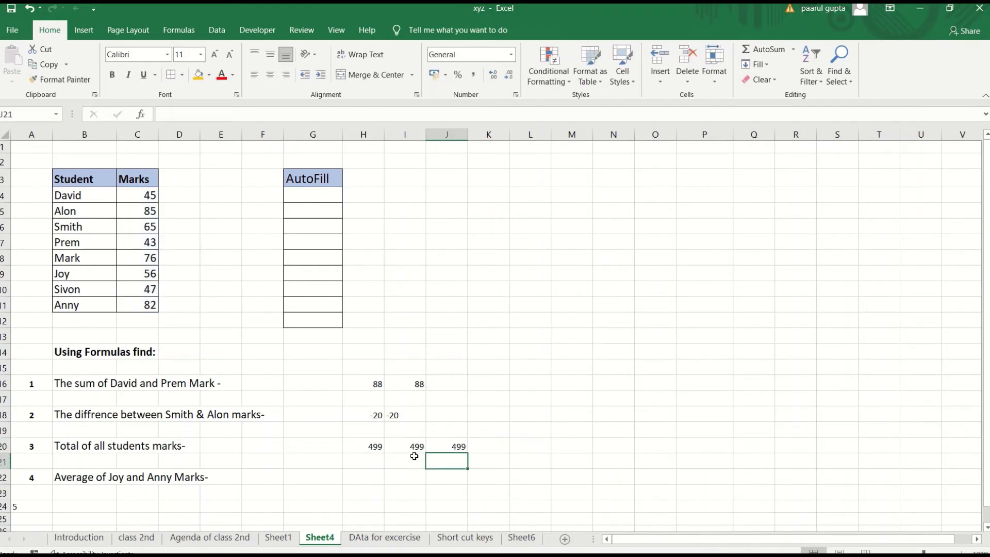
# Enter =(C9+C11)/2 in H22 so it shows Joy and Anny's average of 69.
pyautogui.click(369, 480)
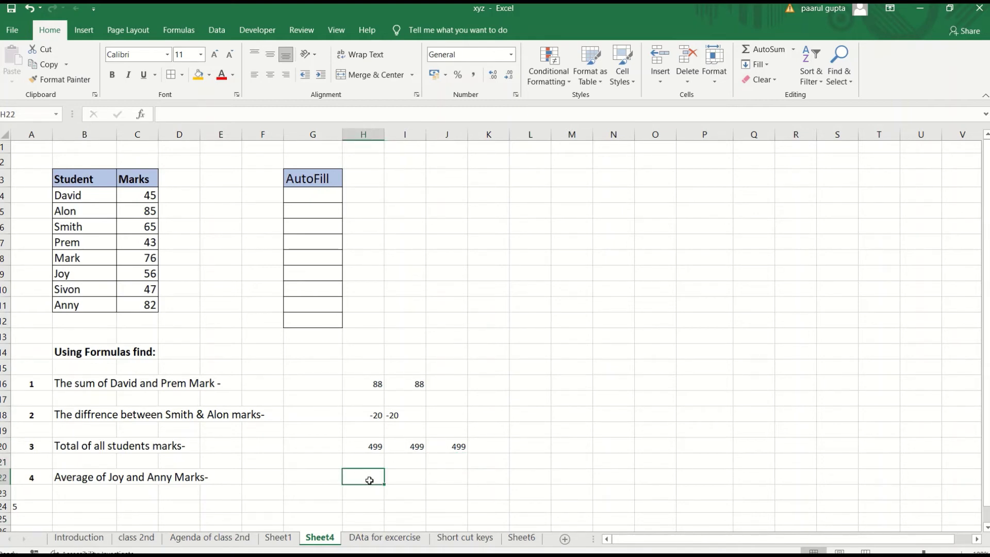
pyautogui.press('super')
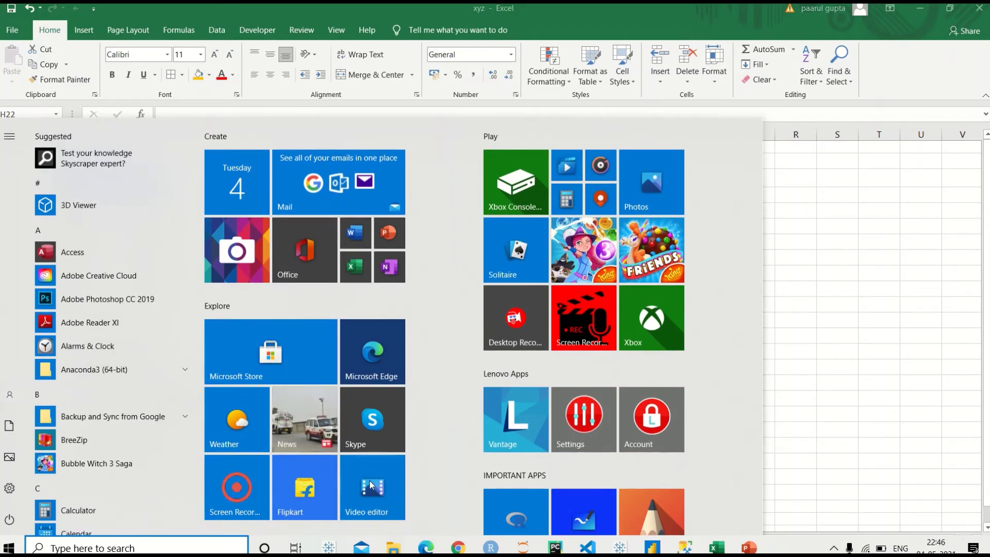
pyautogui.press('super')
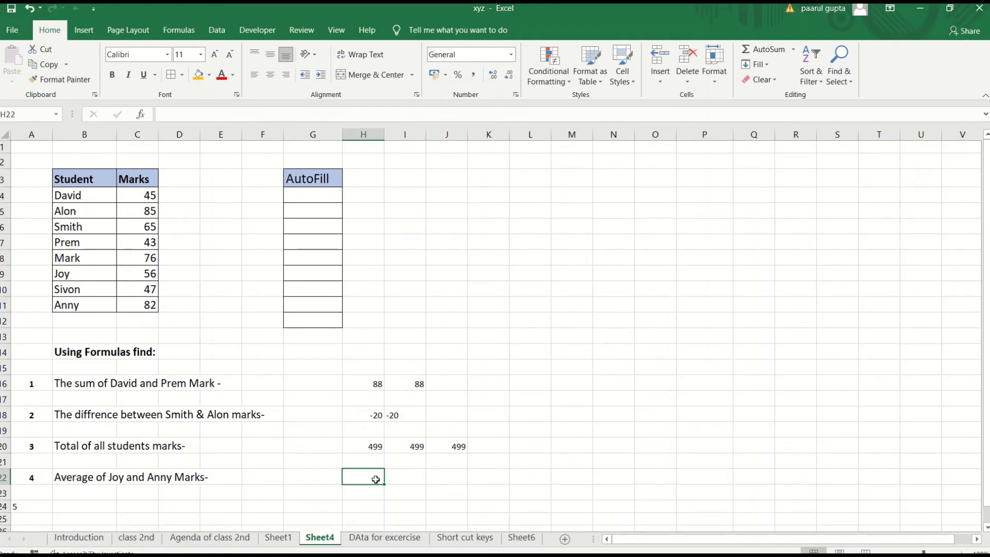
pyautogui.write('=')
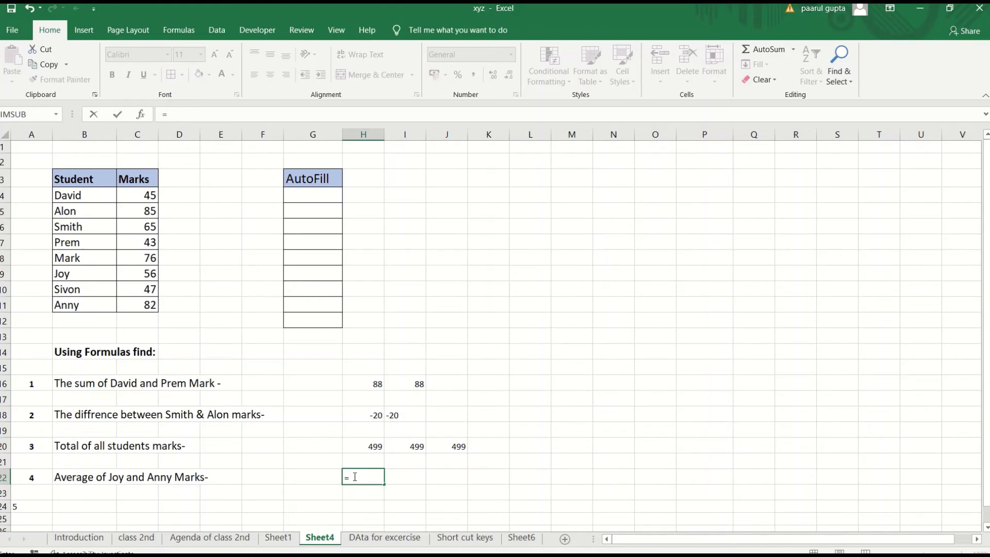
pyautogui.click(395, 491)
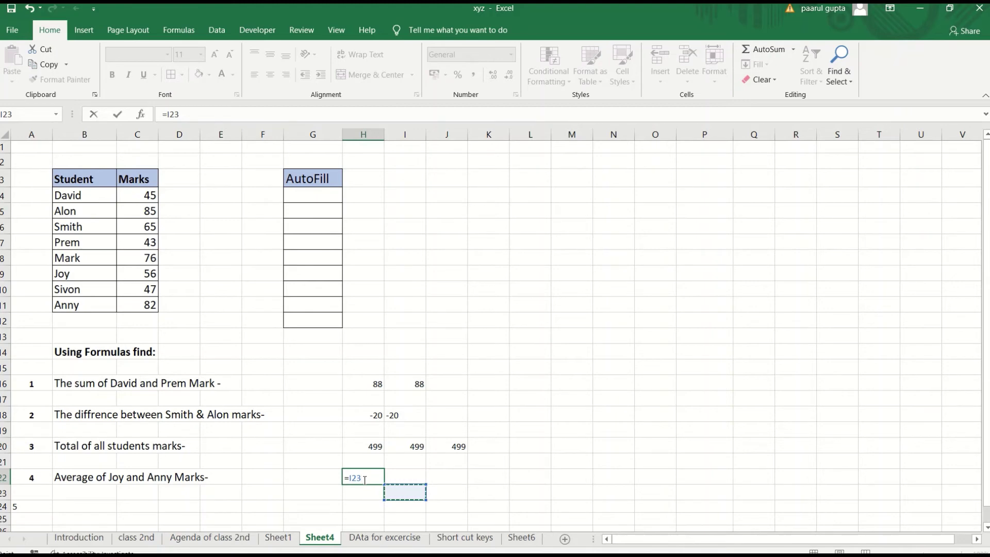
pyautogui.press('BackSpace')
pyautogui.press('BackSpace')
pyautogui.press('BackSpace')
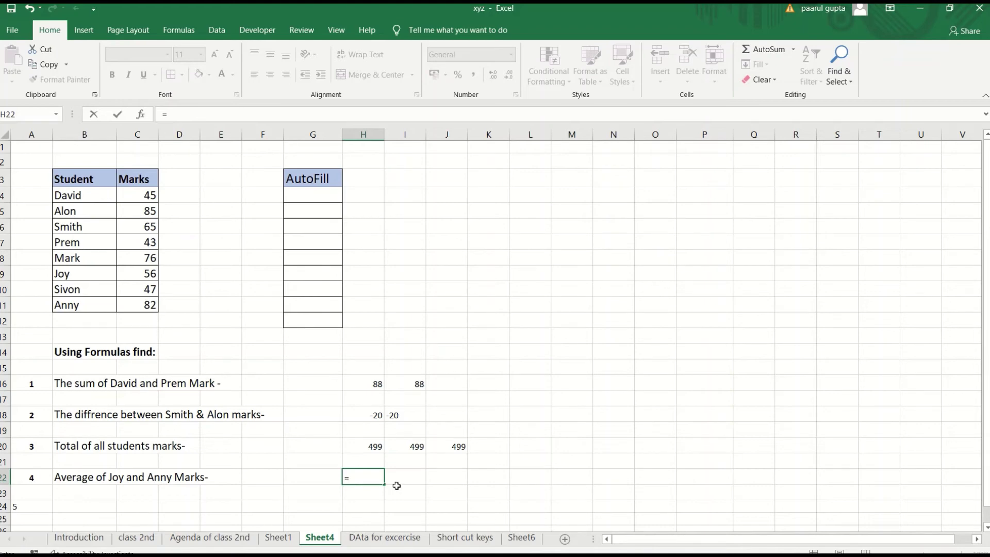
pyautogui.write('(')
pyautogui.click(145, 272)
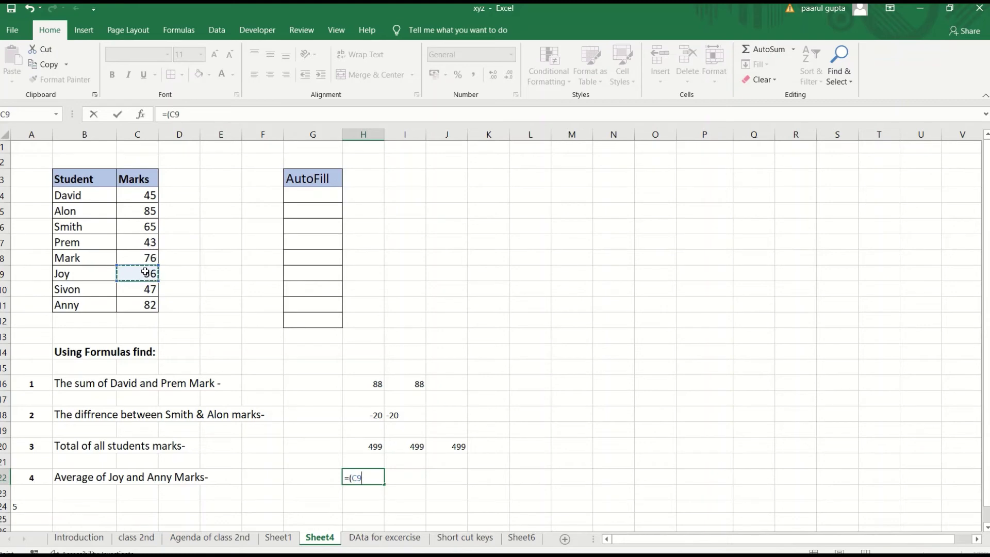
pyautogui.write('+')
pyautogui.click(141, 306)
pyautogui.write(')')
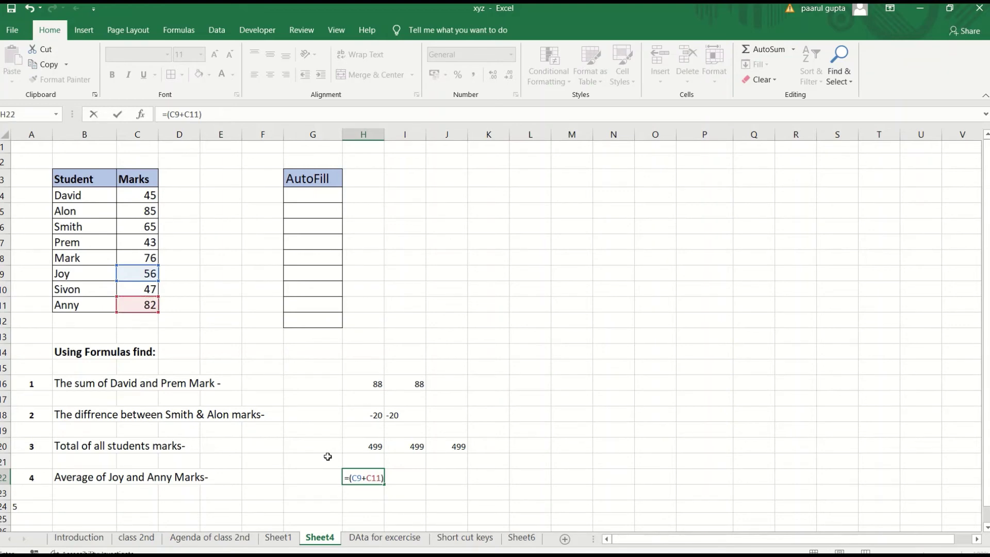
pyautogui.write('/')
pyautogui.write('2')
pyautogui.press('Return')
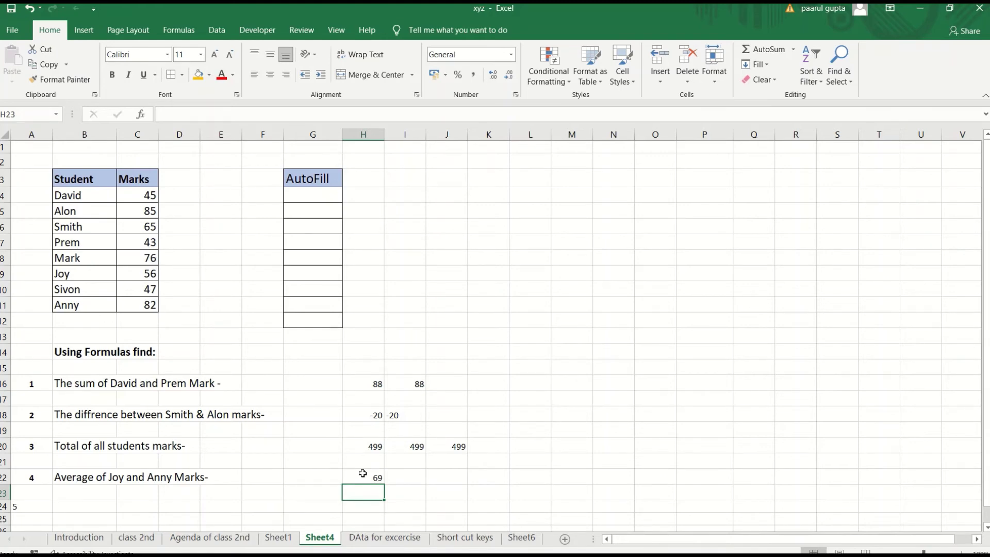
# Insert =AVERAGE(C9,C11) into I22 through the function search, giving 69.
pyautogui.click(401, 474)
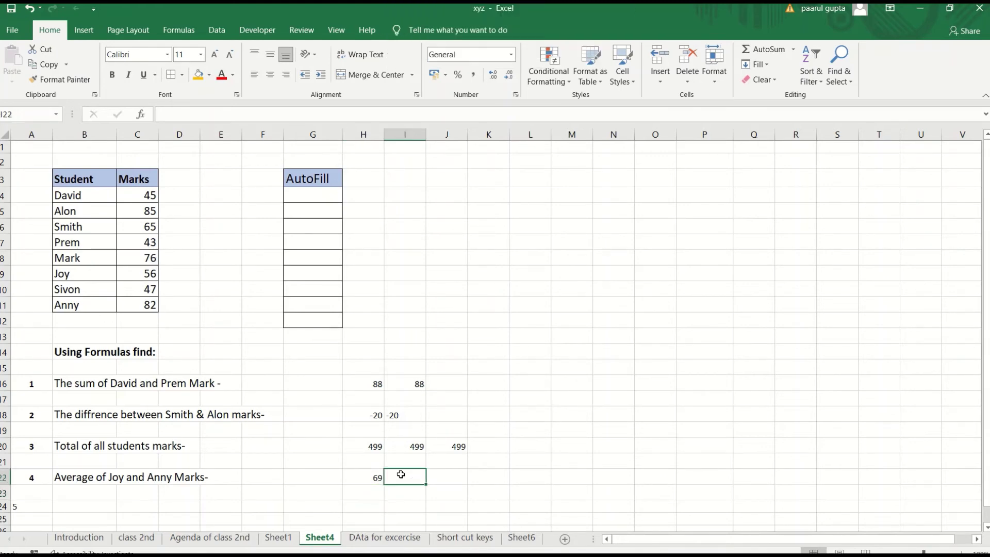
pyautogui.click(141, 114)
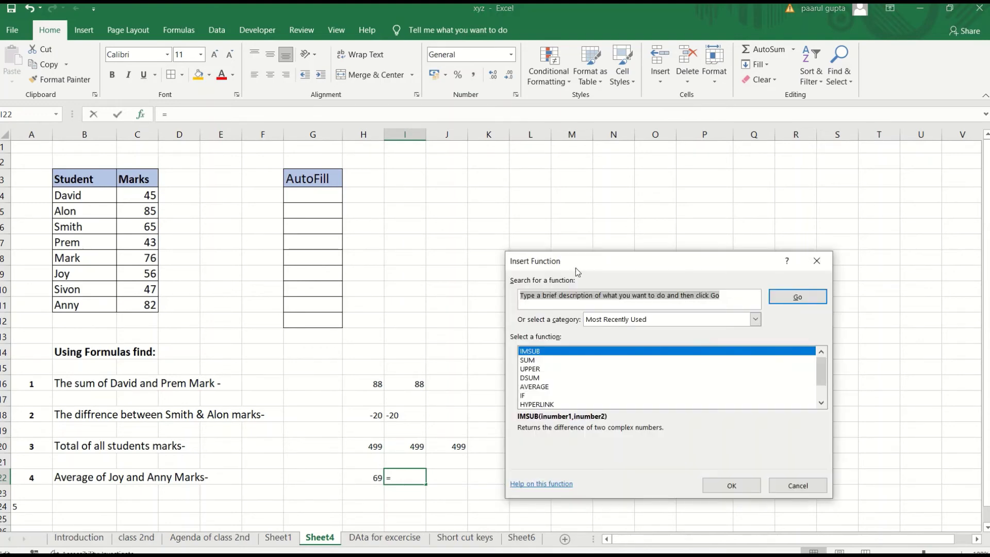
pyautogui.write('av')
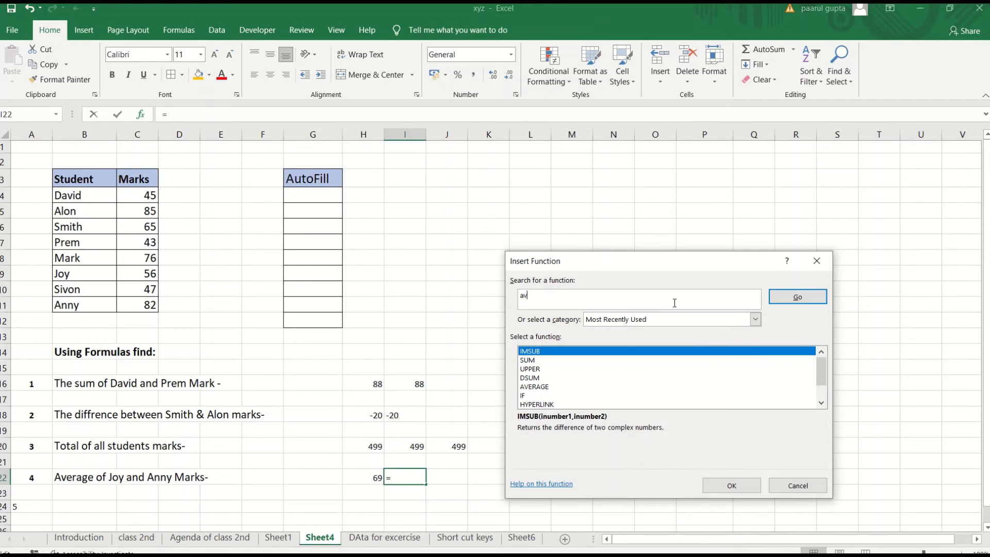
pyautogui.write('erage')
pyautogui.press('Return')
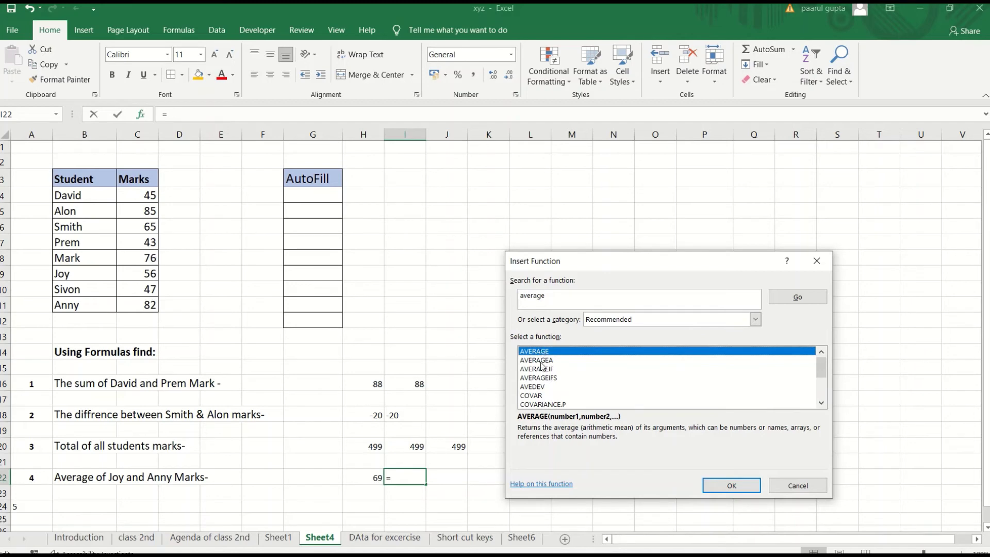
pyautogui.click(722, 487)
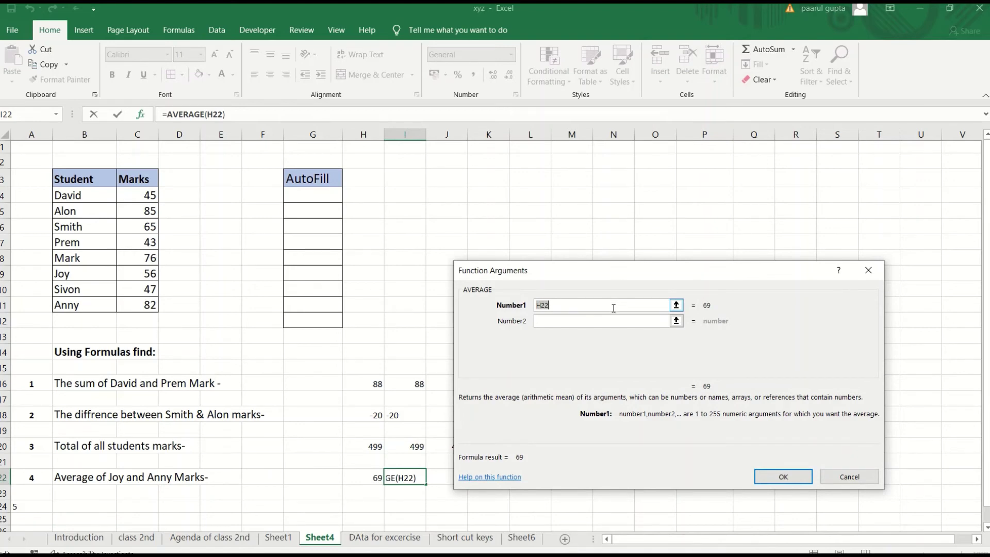
pyautogui.click(126, 277)
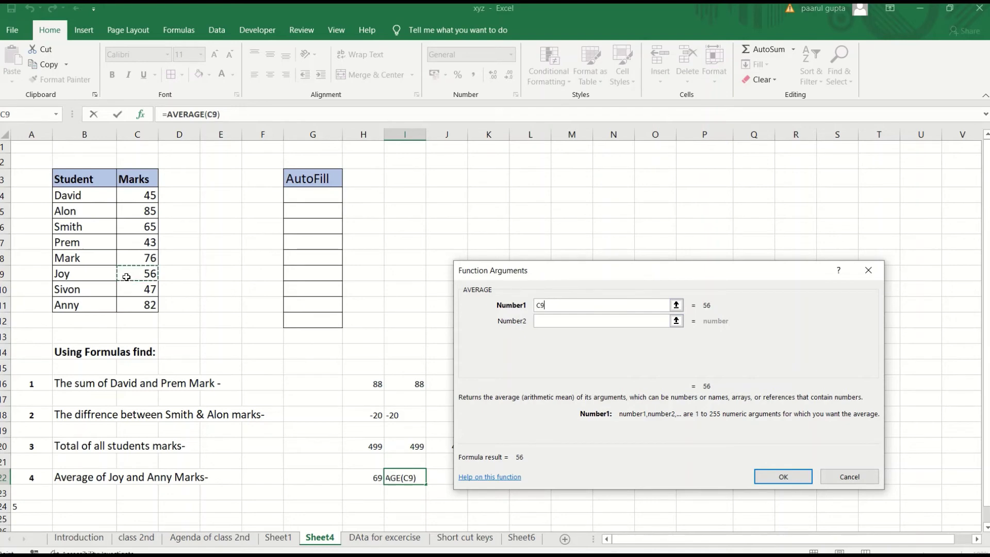
pyautogui.click(595, 323)
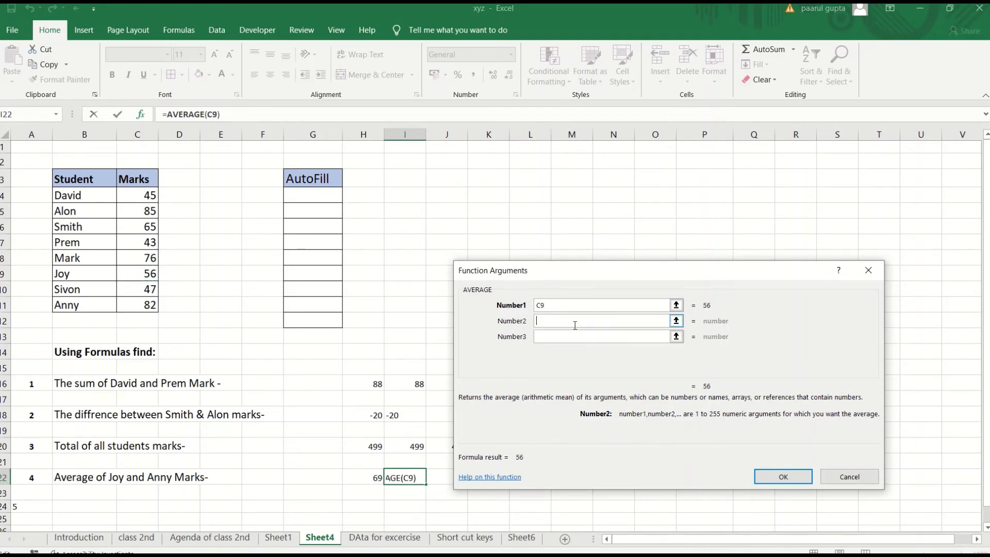
pyautogui.click(143, 307)
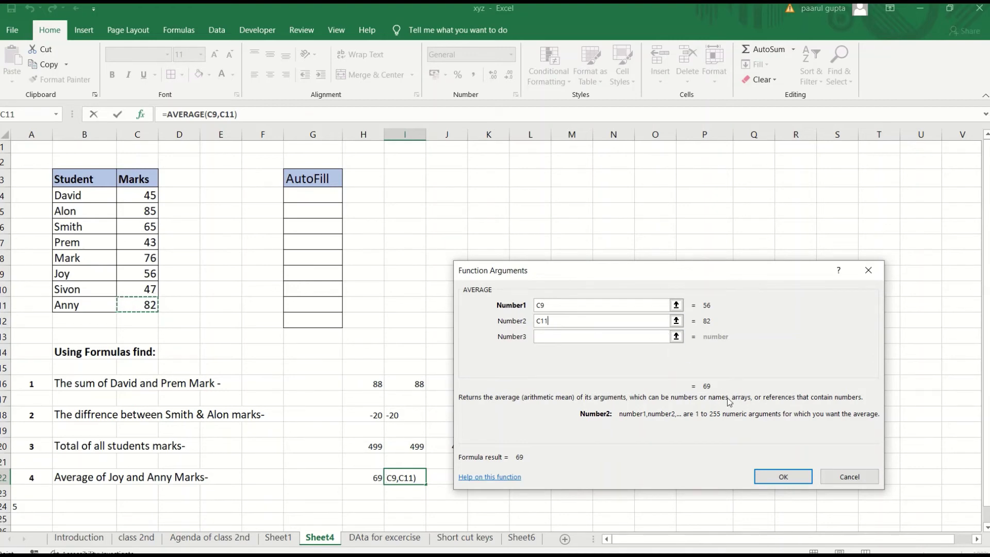
pyautogui.click(776, 476)
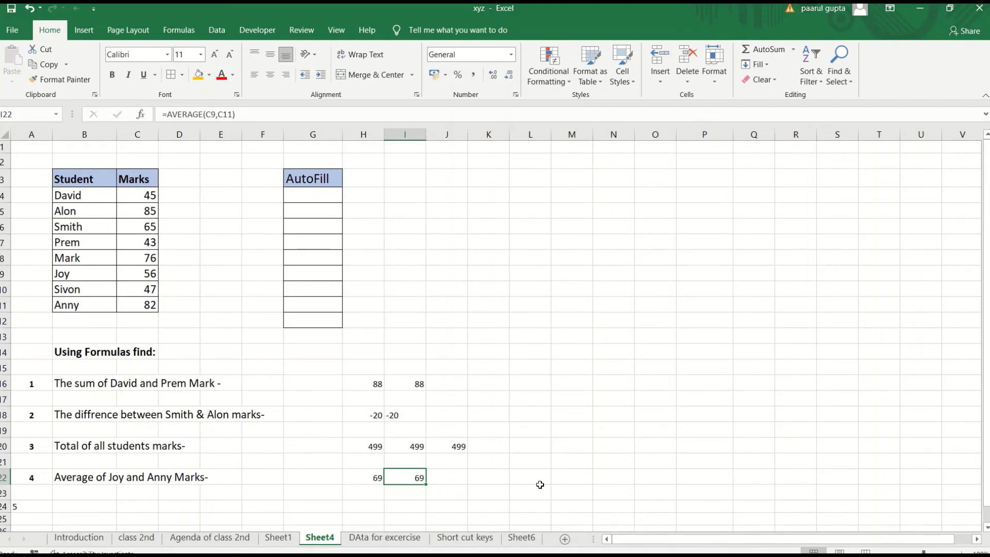
pyautogui.click(364, 385)
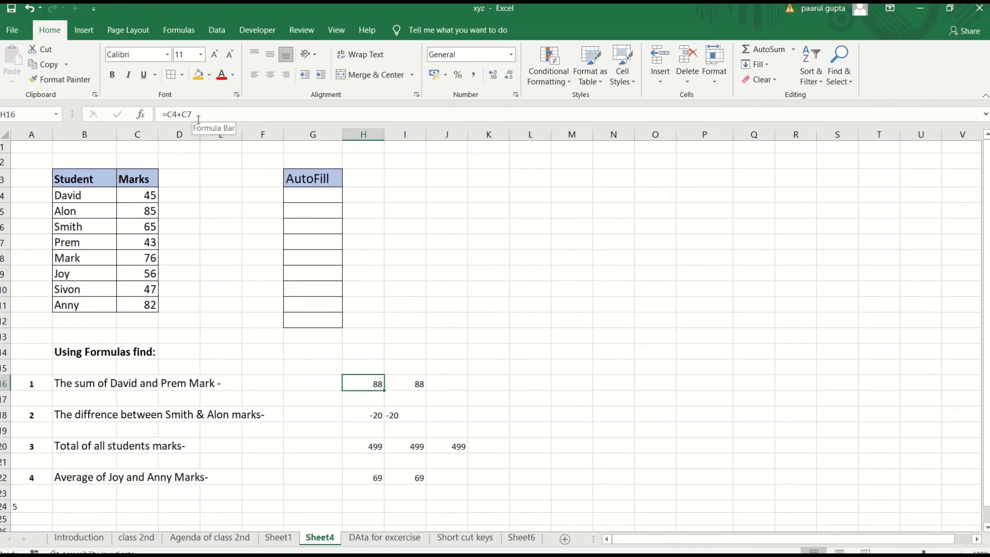
pyautogui.click(419, 386)
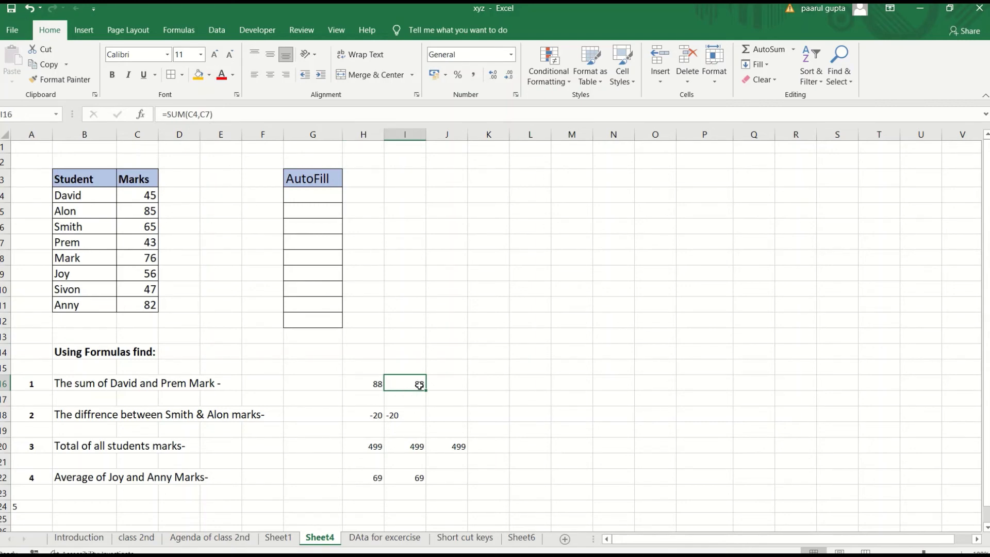
pyautogui.click(373, 416)
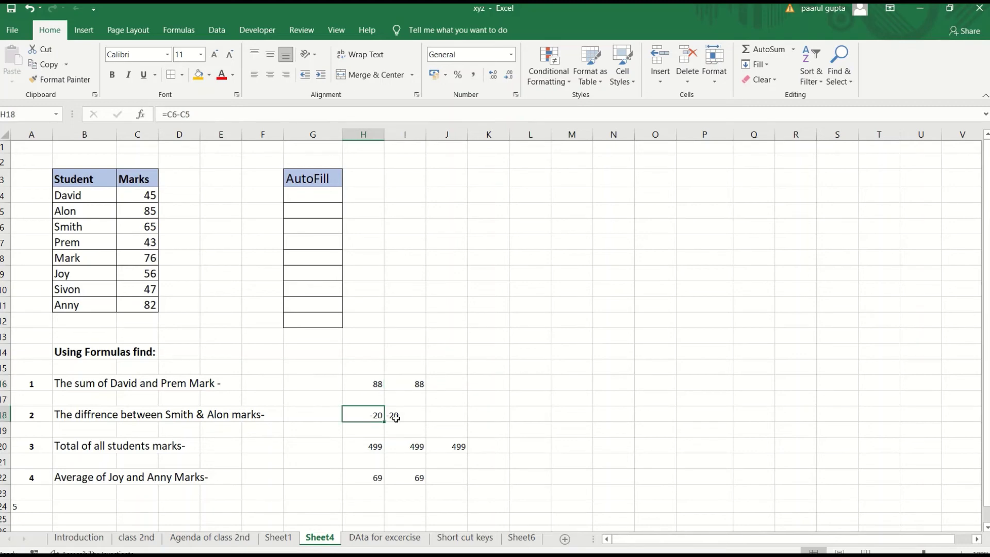
pyautogui.click(398, 417)
pyautogui.click(375, 447)
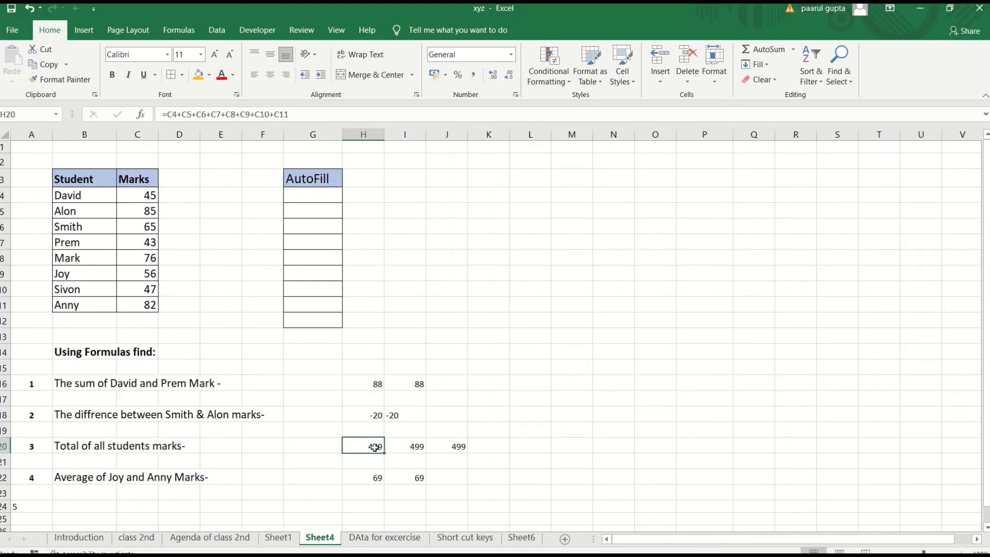
pyautogui.click(408, 449)
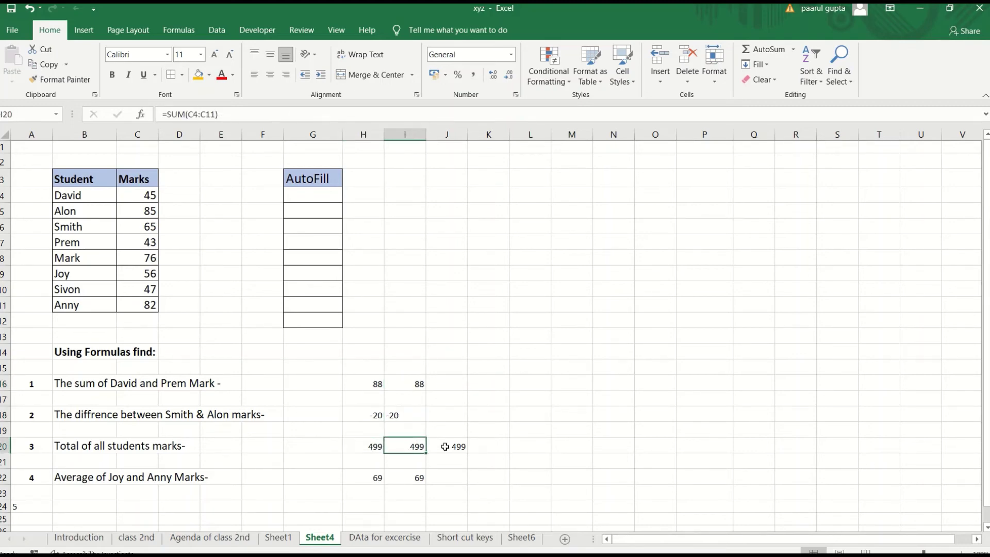
pyautogui.click(445, 447)
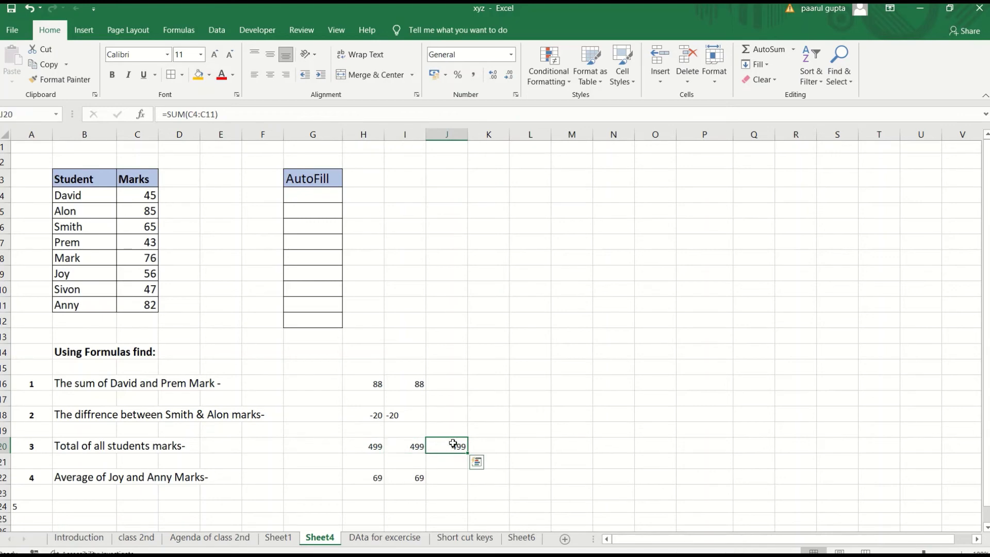
pyautogui.click(793, 49)
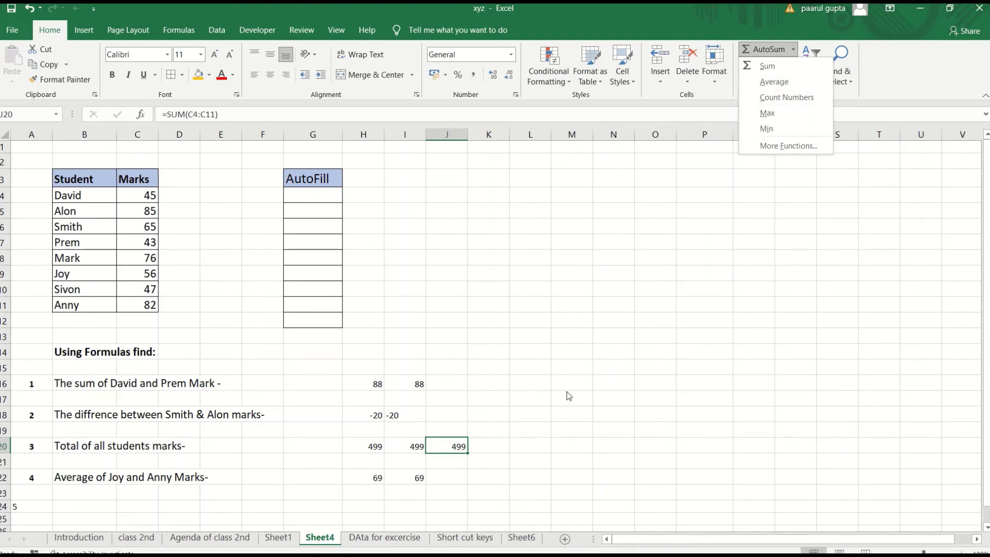
pyautogui.click(462, 487)
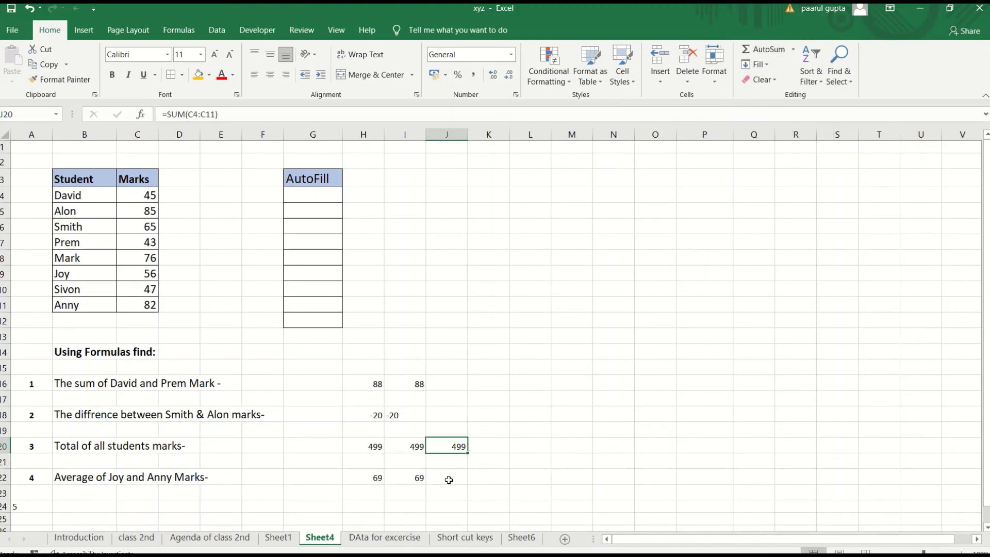
pyautogui.click(449, 480)
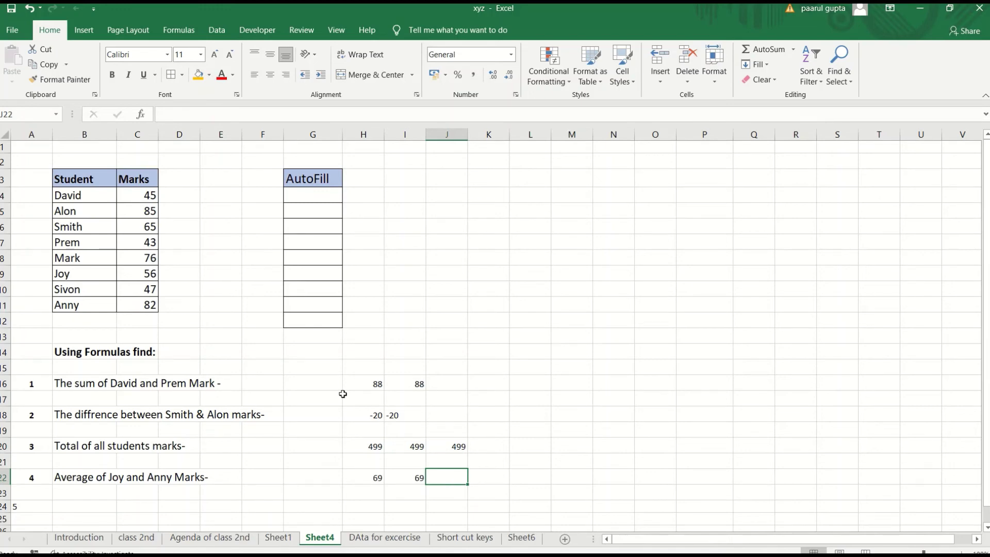
# Enter the starting values 1, 2 and 3 in G4:G6.
pyautogui.click(325, 196)
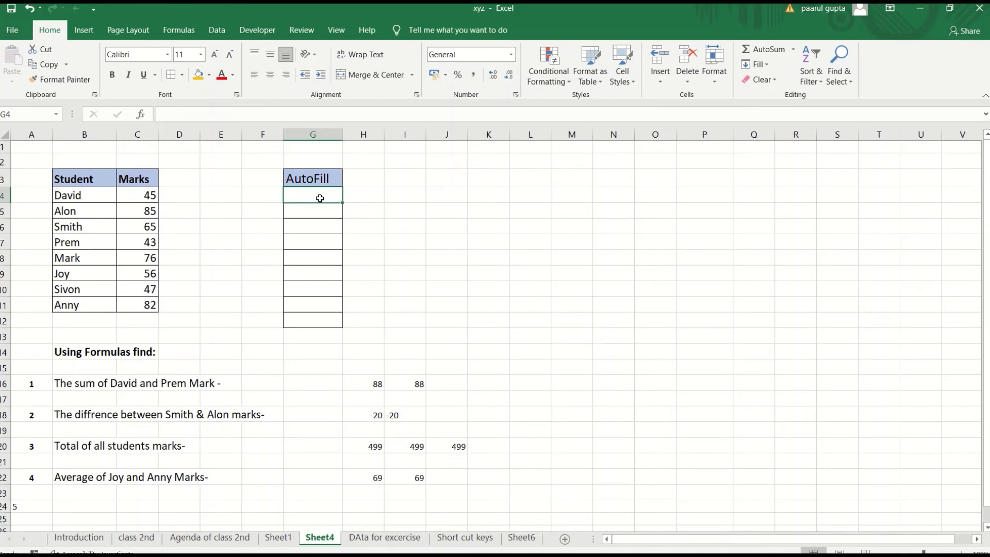
pyautogui.write('1')
pyautogui.press('Return')
pyautogui.write('2')
pyautogui.press('Return')
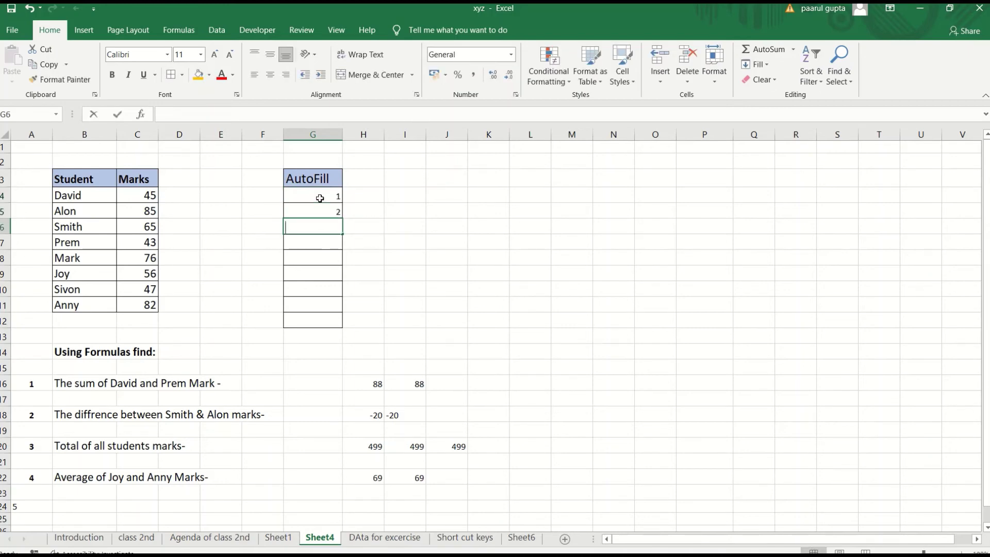
pyautogui.write('3')
# Extend the number series from G4:G6 down to 9 in G12.
pyautogui.click(321, 194)
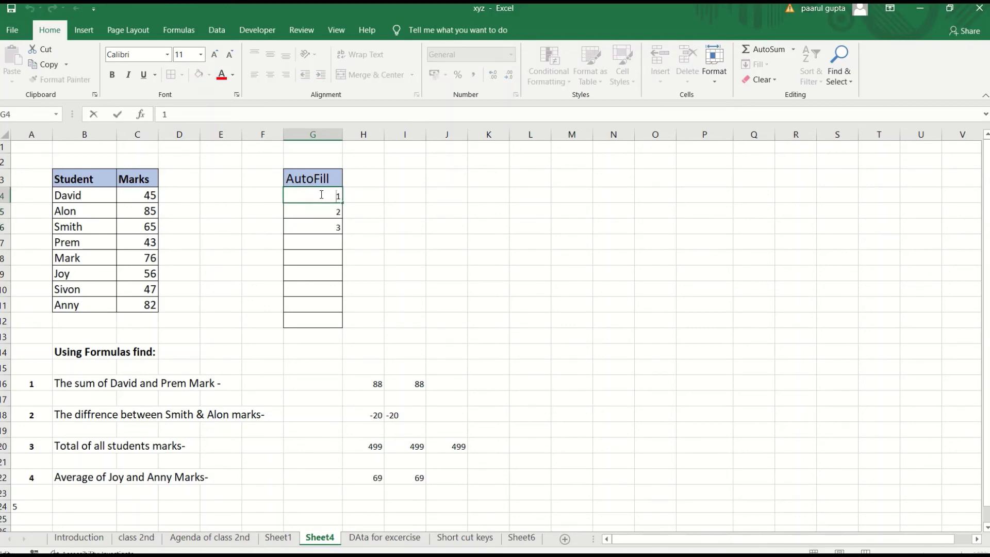
pyautogui.moveTo(321, 194); pyautogui.dragTo(343, 328)
pyautogui.rightClick(377, 225)
pyautogui.click(325, 191)
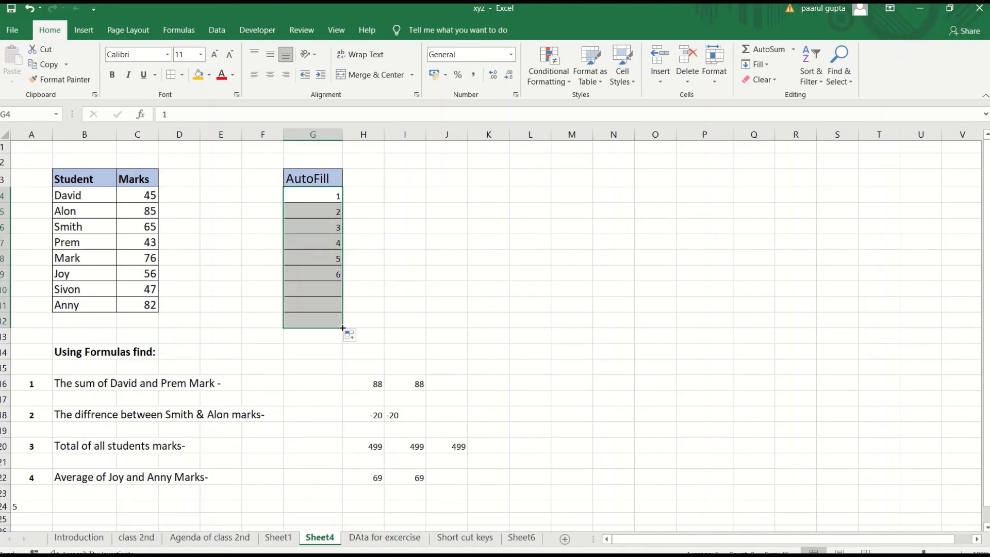
pyautogui.click(416, 276)
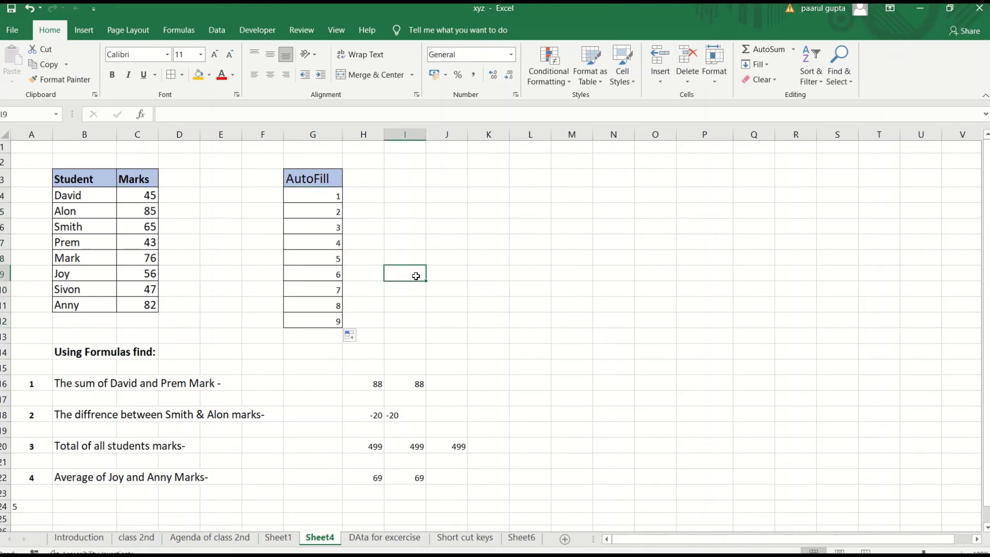
pyautogui.click(488, 212)
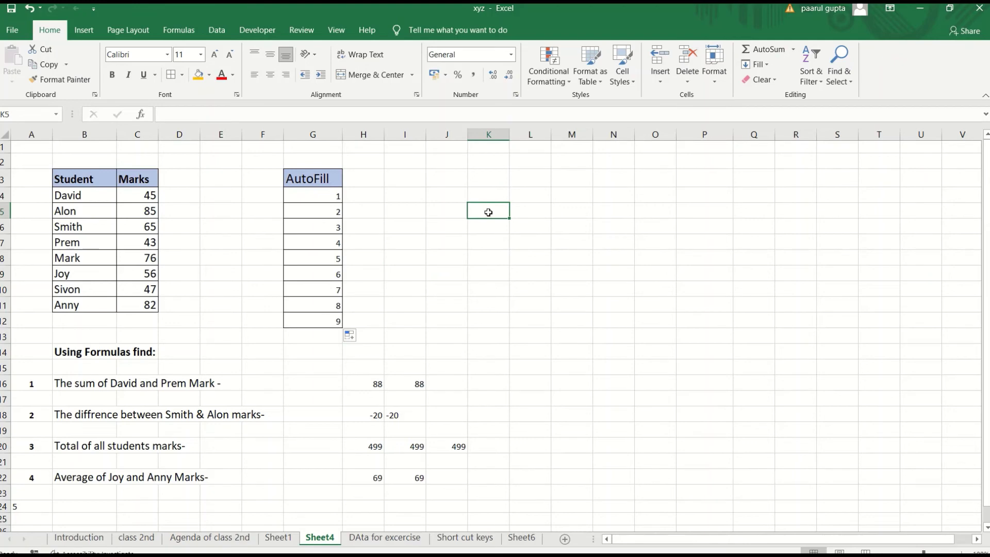
# Enter Jan and feb in K5:L5 and fill the months across to Oct in T5.
pyautogui.write('Jan')
pyautogui.press('Tab')
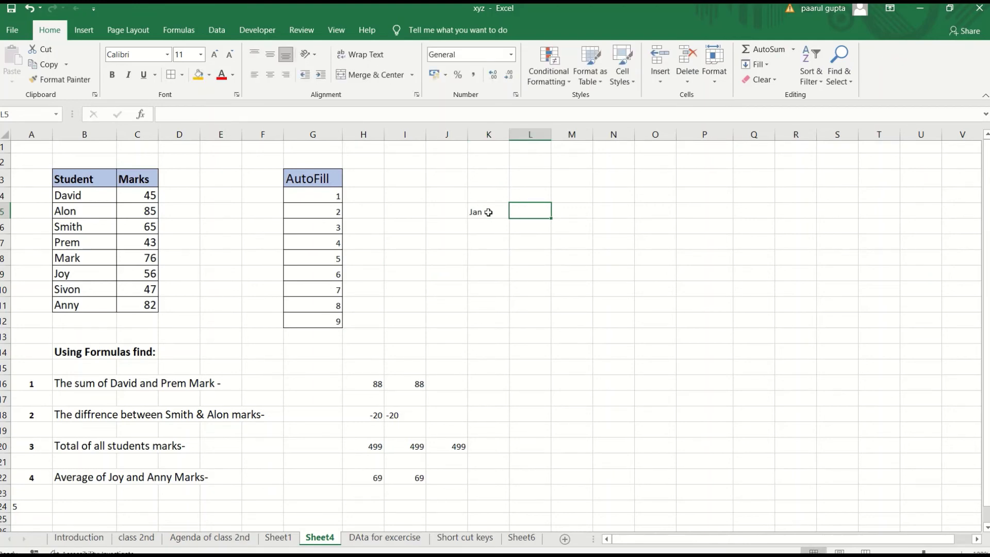
pyautogui.write('f')
pyautogui.write('eb')
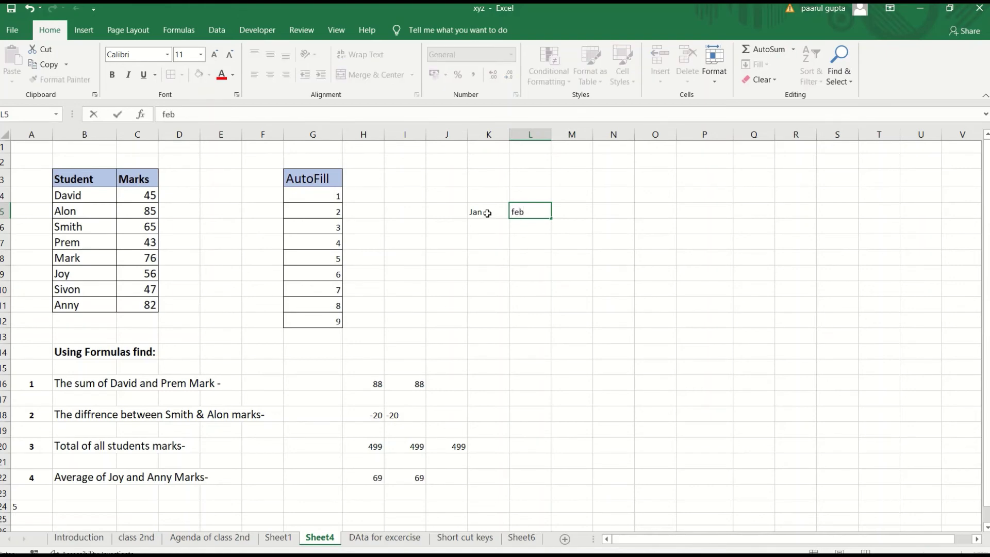
pyautogui.moveTo(488, 214); pyautogui.dragTo(910, 227)
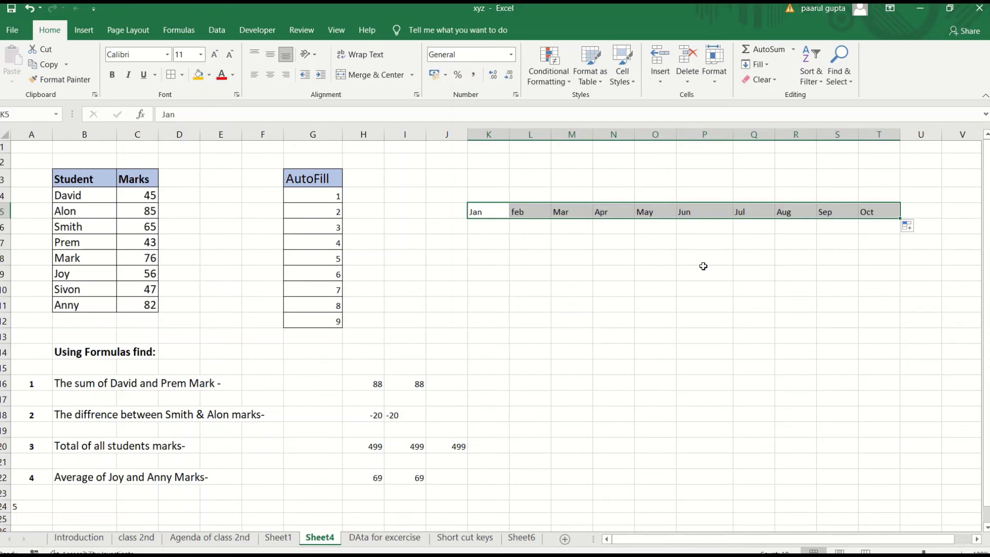
pyautogui.click(660, 271)
# Enter 2 and 4 in O9:O10 and fill even numbers down to 28 in O22.
pyautogui.write('2')
pyautogui.press('Return')
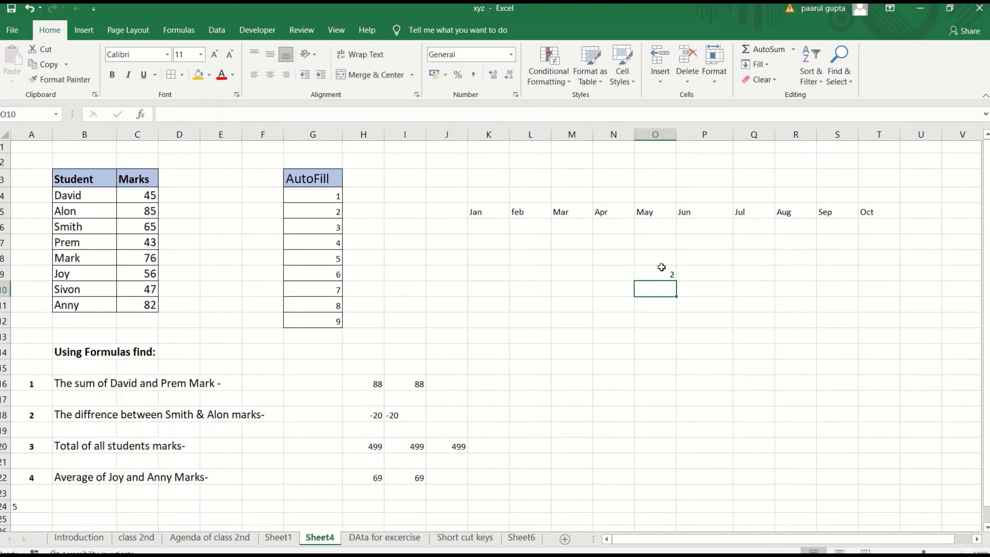
pyautogui.write('3')
pyautogui.press('BackSpace')
pyautogui.write('4')
pyautogui.press('Return')
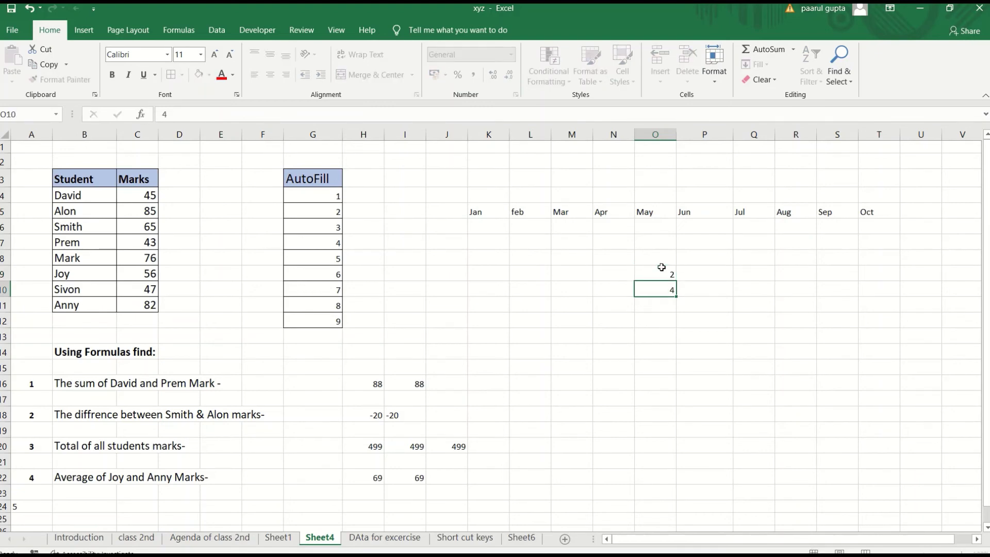
pyautogui.moveTo(662, 268); pyautogui.dragTo(676, 485)
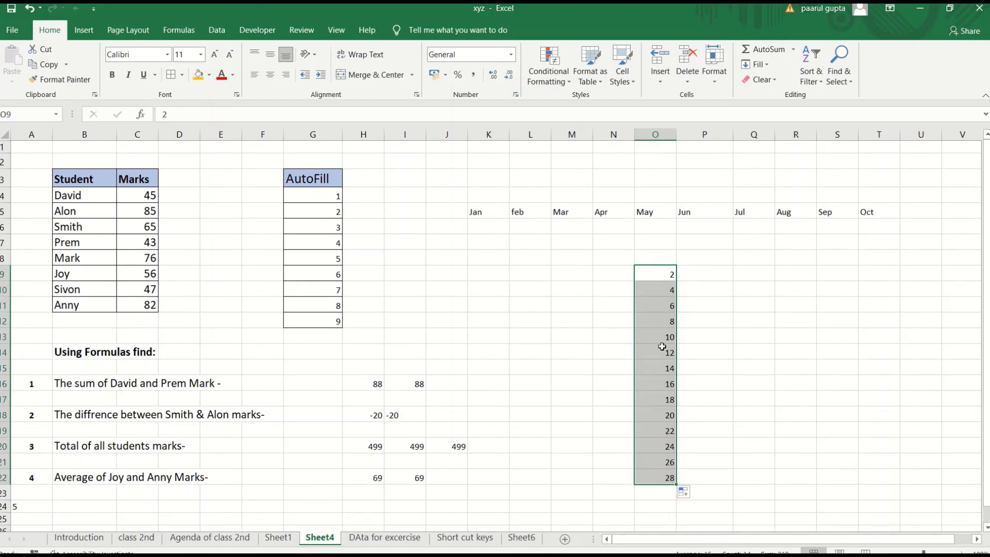
# Fill P9:P22 with odd numbers 1–27, then go to the Agenda of class 2nd sheet.
pyautogui.click(718, 276)
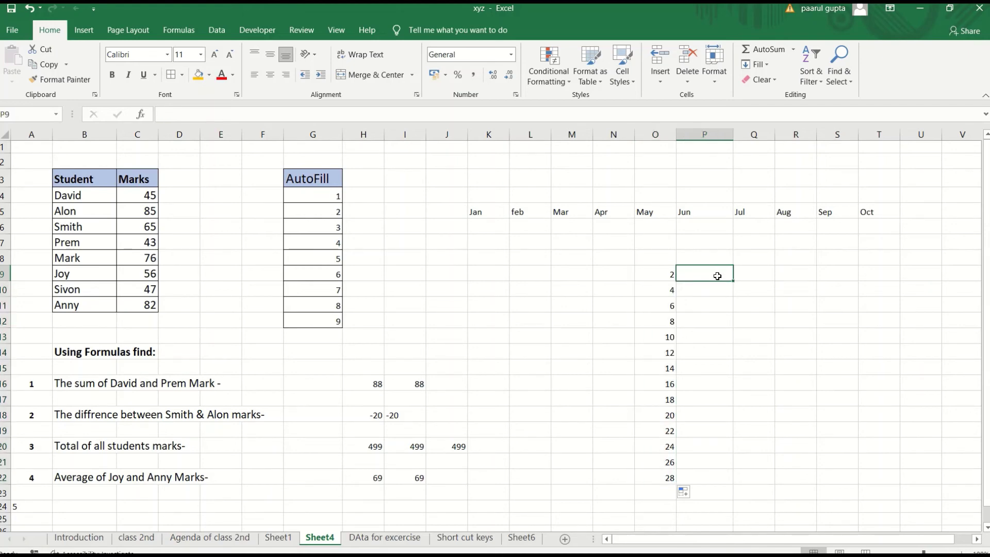
pyautogui.write('1')
pyautogui.press('Return')
pyautogui.write('3')
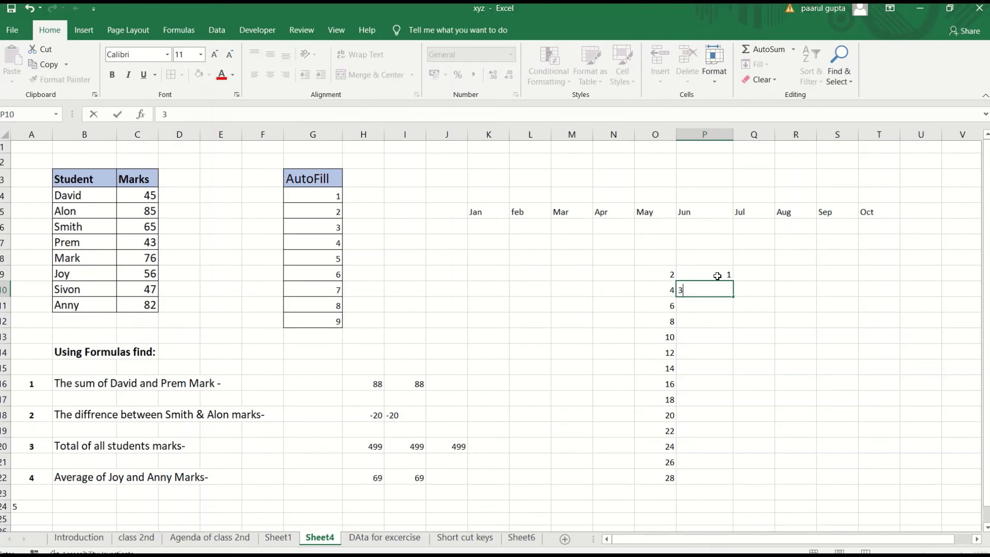
pyautogui.moveTo(716, 269); pyautogui.dragTo(721, 480)
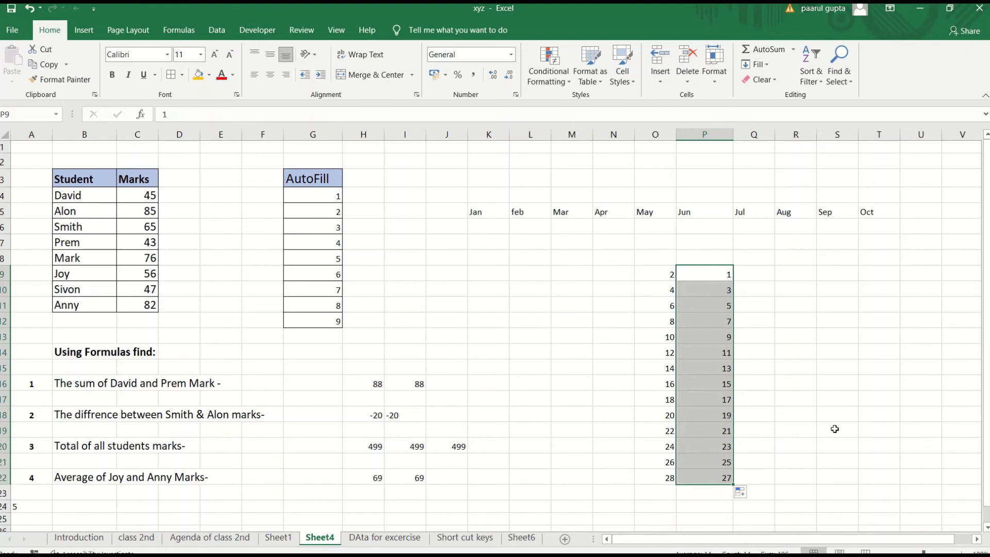
pyautogui.click(557, 427)
pyautogui.click(221, 539)
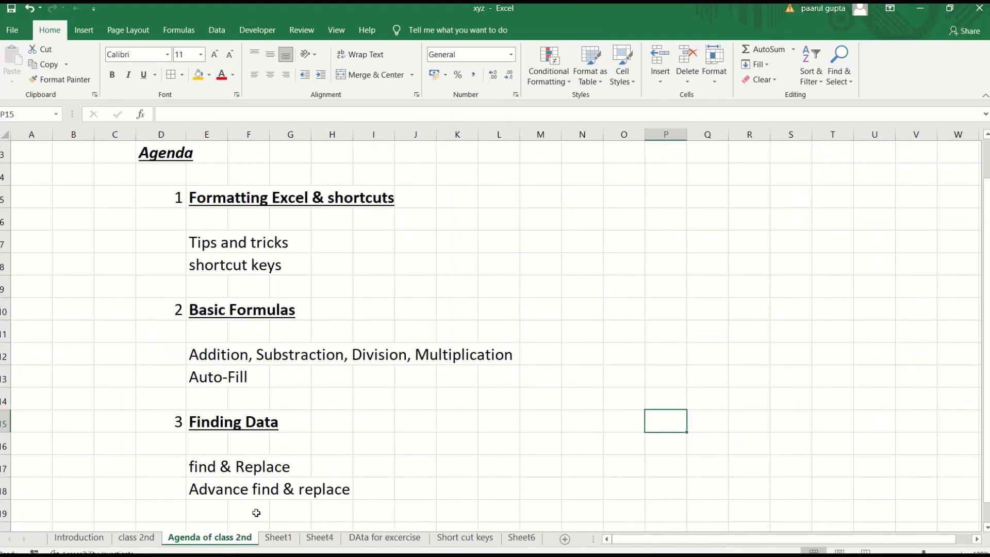
# Write the note 'ctrl+F' in E15 of the DAta for excercise sheet, then launch Find and Replace with Ctrl+F.
pyautogui.click(382, 541)
pyautogui.click(398, 405)
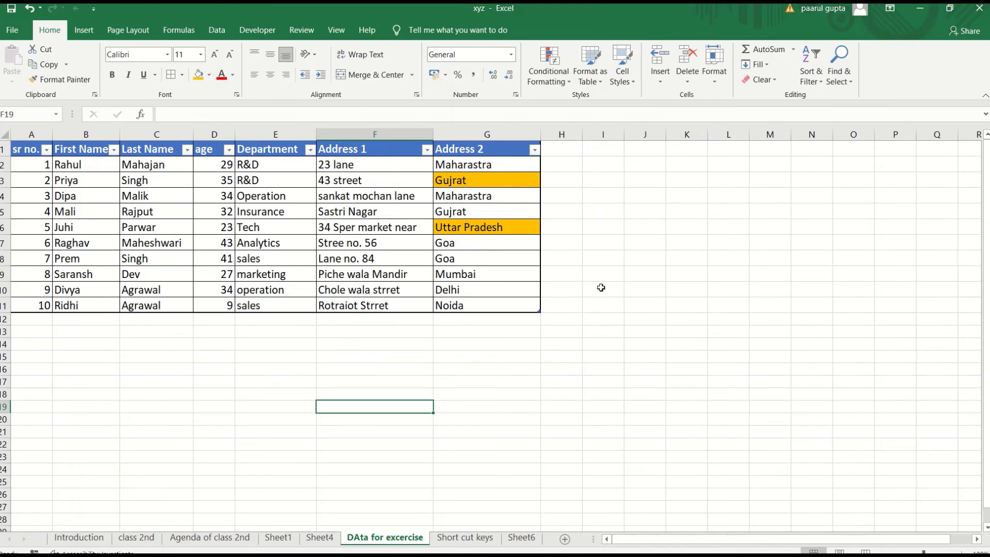
pyautogui.click(254, 354)
pyautogui.write('c')
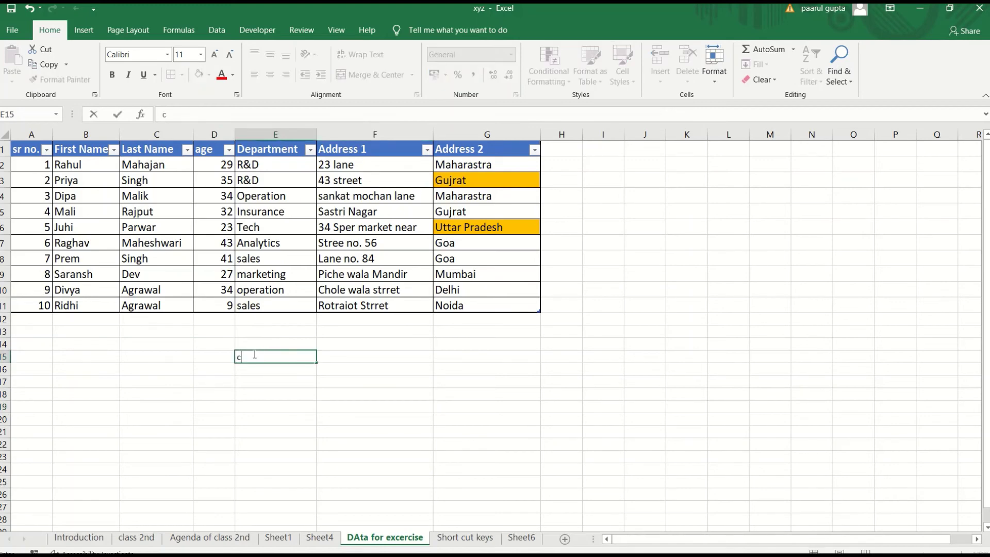
pyautogui.write('t')
pyautogui.write('rl+')
pyautogui.write('F')
pyautogui.click(392, 359)
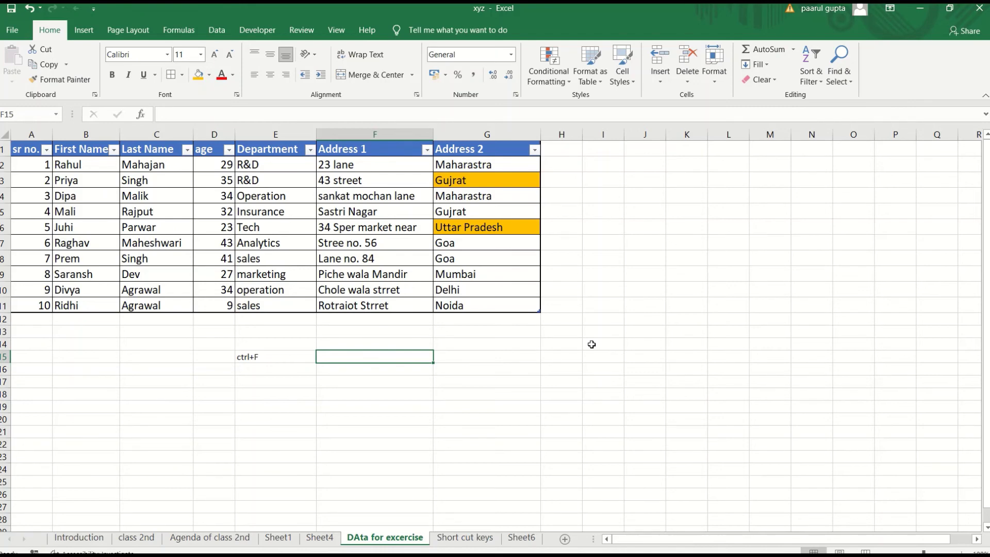
pyautogui.hotkey('ctrl', 'f')
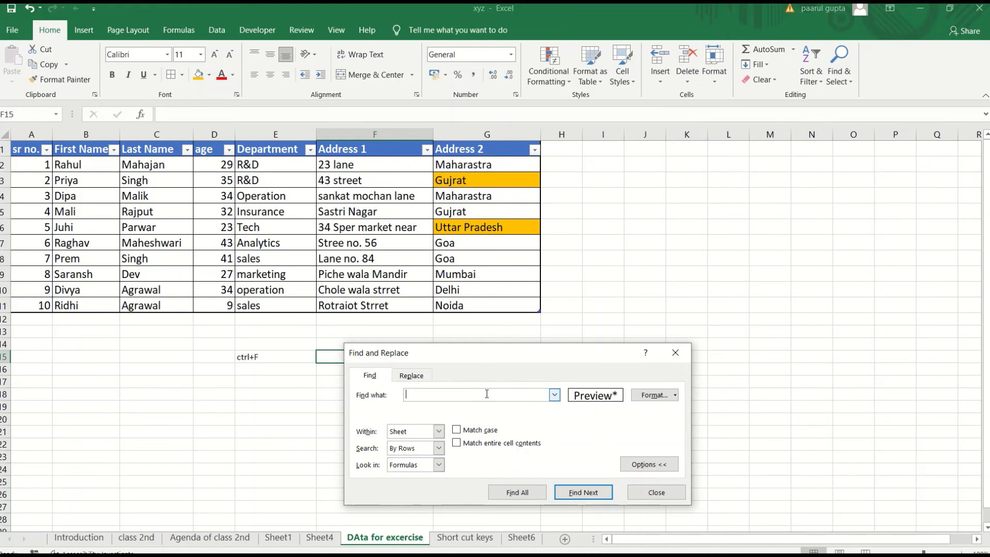
# Search for Dipa, dismiss the not-found message, and locate it in cell B4.
pyautogui.write('D')
pyautogui.write('ipa')
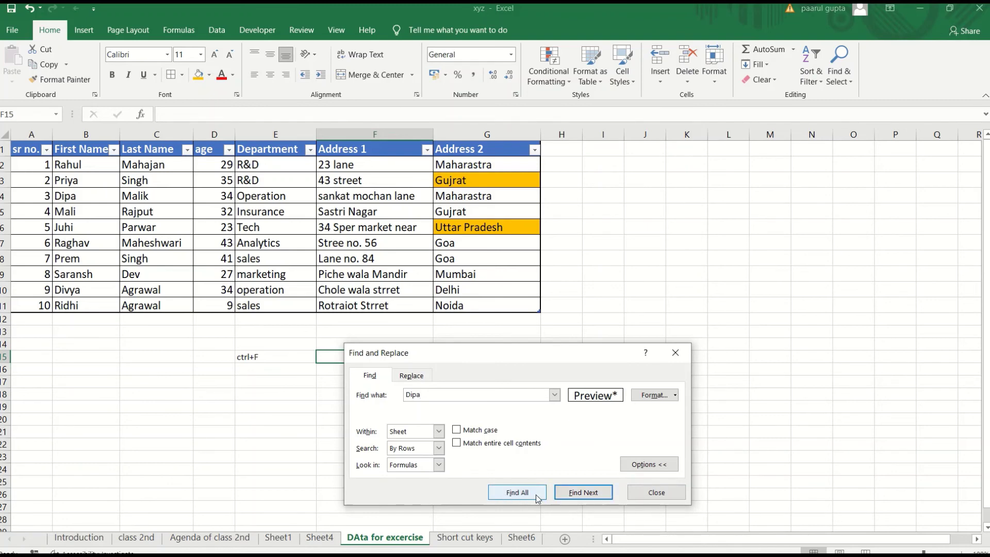
pyautogui.click(579, 496)
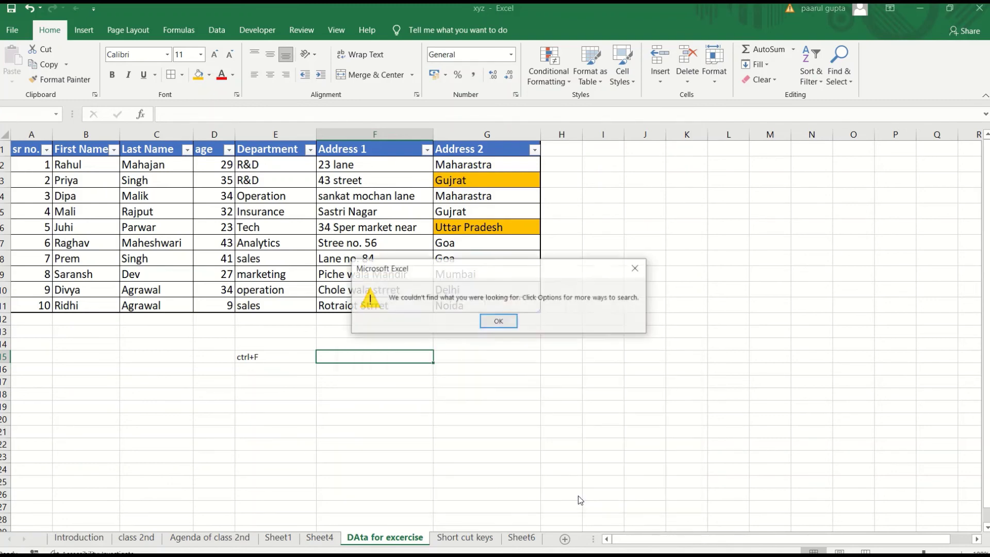
pyautogui.click(499, 323)
pyautogui.write('Dipa')
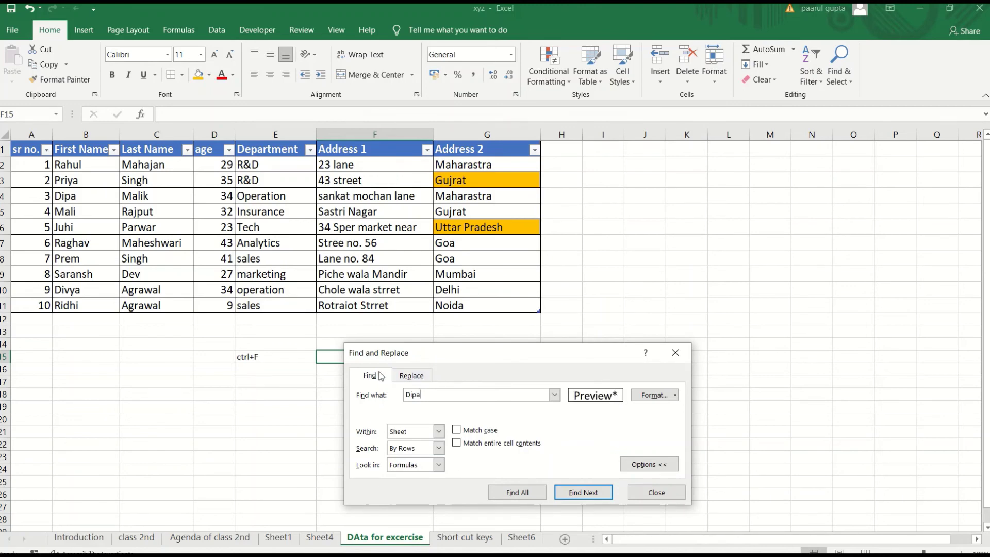
pyautogui.click(409, 376)
pyautogui.click(369, 376)
pyautogui.press('Return')
pyautogui.click(675, 353)
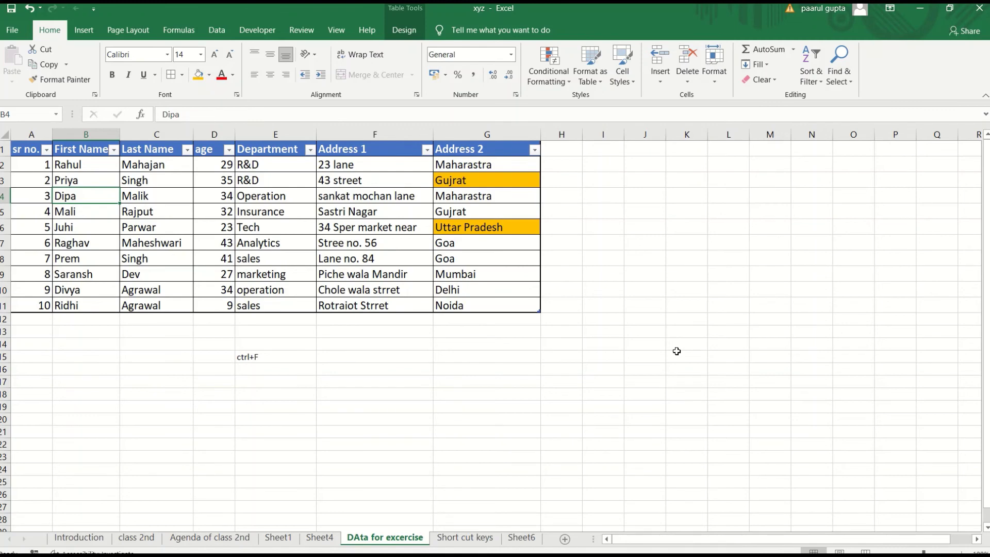
# Reopen Find and Replace and step through two matches for Mali.
pyautogui.hotkey('ctrl', 'f')
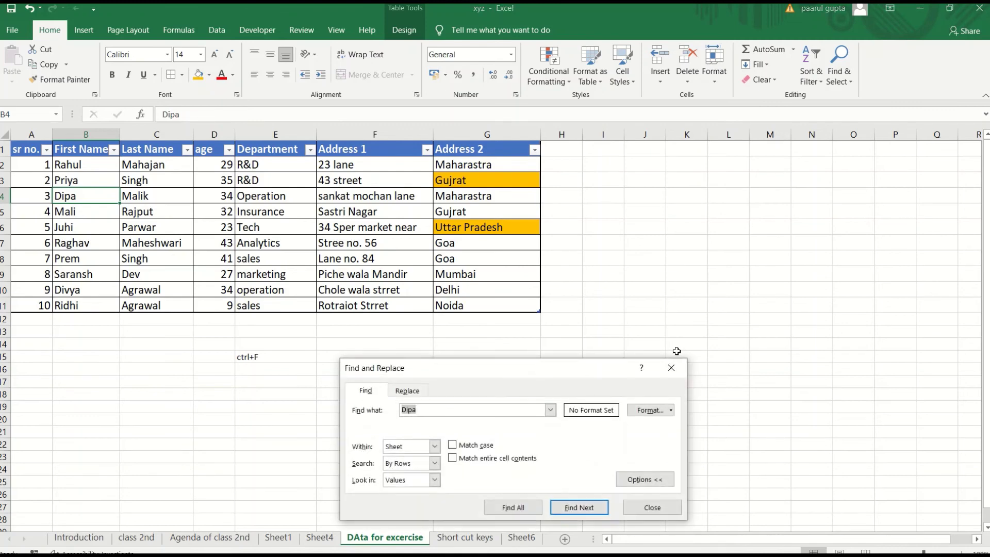
pyautogui.moveTo(520, 373); pyautogui.dragTo(621, 333)
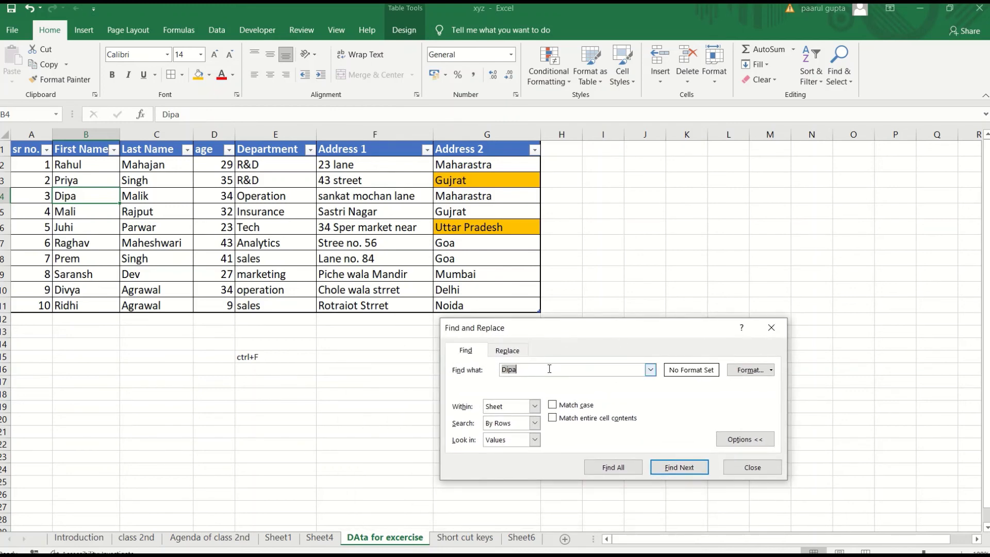
pyautogui.press('BackSpace')
pyautogui.write('M')
pyautogui.write('ali')
pyautogui.click(682, 472)
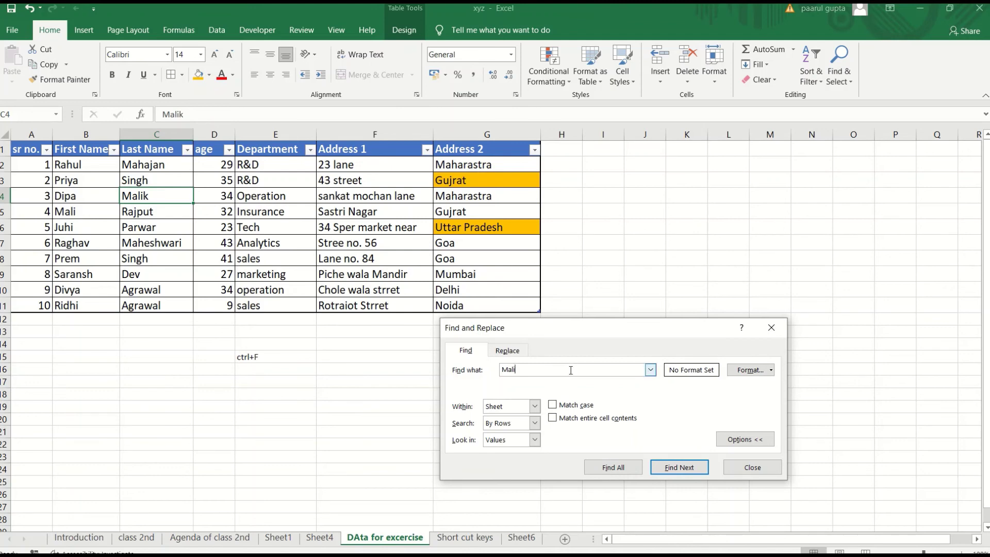
pyautogui.click(679, 467)
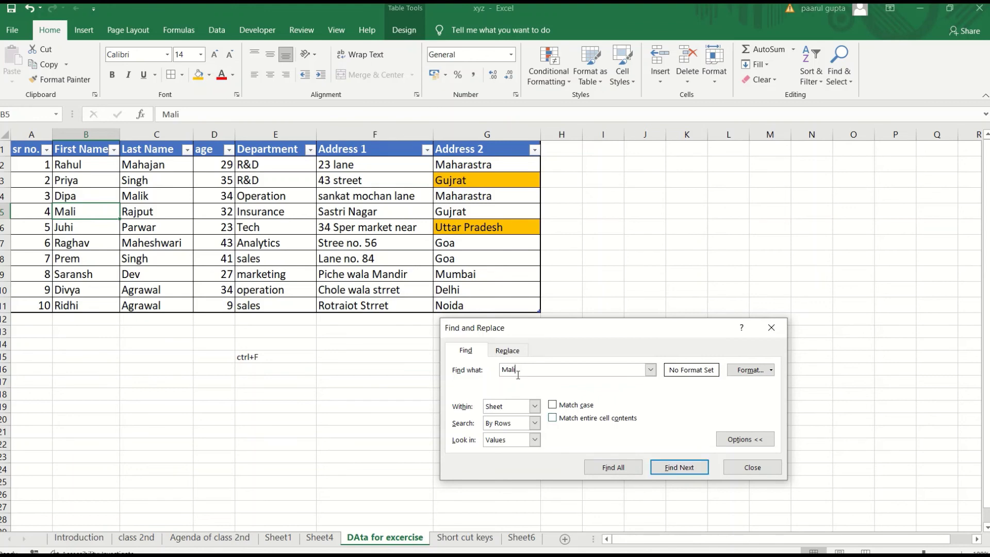
# Change the search text to Goa and switch to the replace options.
pyautogui.click(470, 246)
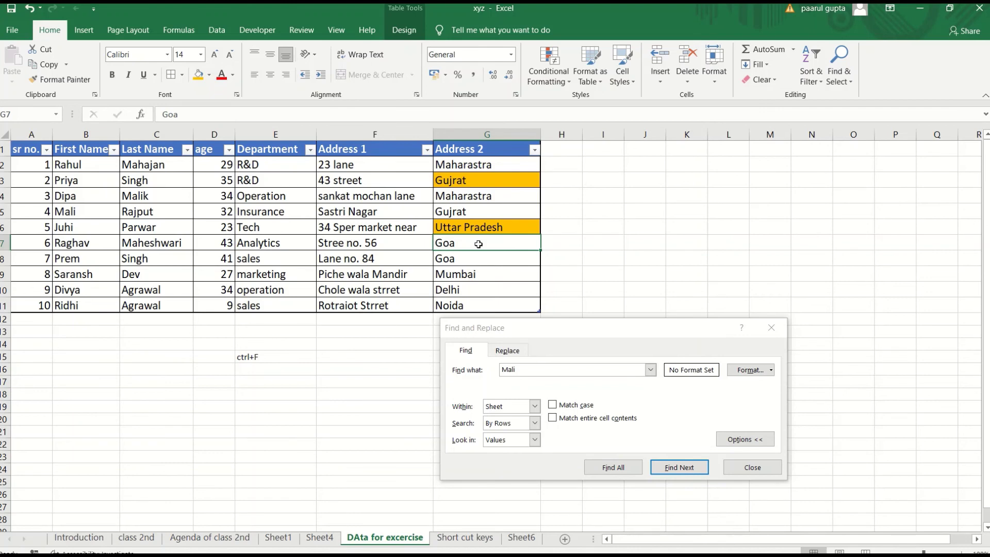
pyautogui.click(534, 370)
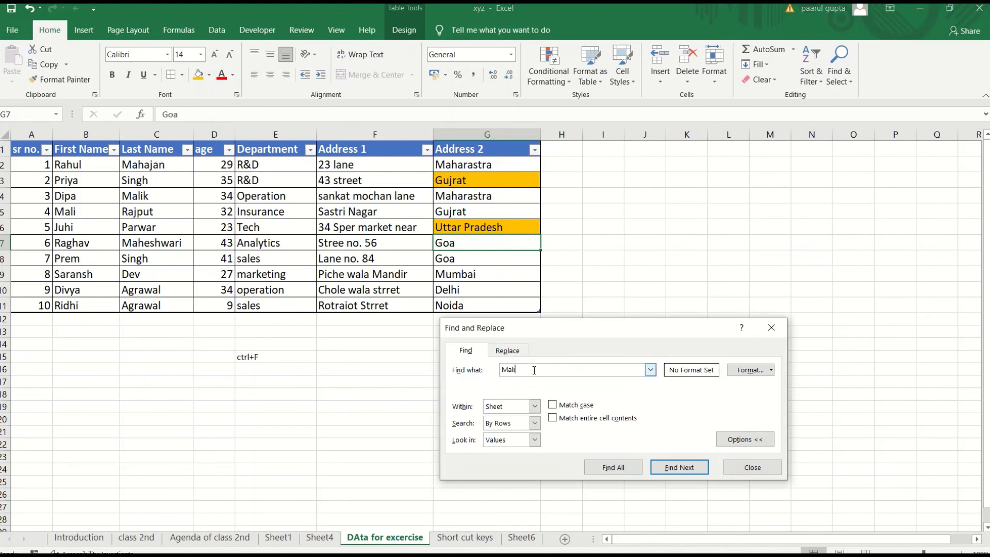
pyautogui.press('BackSpace')
pyautogui.press('BackSpace')
pyautogui.press('BackSpace')
pyautogui.press('BackSpace')
pyautogui.write('G')
pyautogui.write('oa')
pyautogui.click(508, 351)
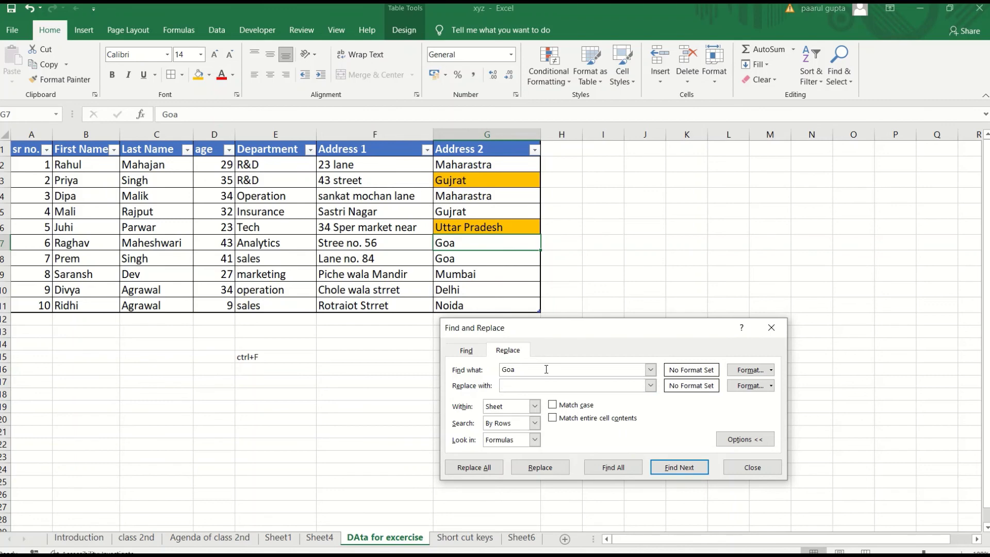
# Replace the two Goa entries in Address 2 with Pune, one at a time.
pyautogui.click(547, 385)
pyautogui.write('Pune')
pyautogui.click(532, 468)
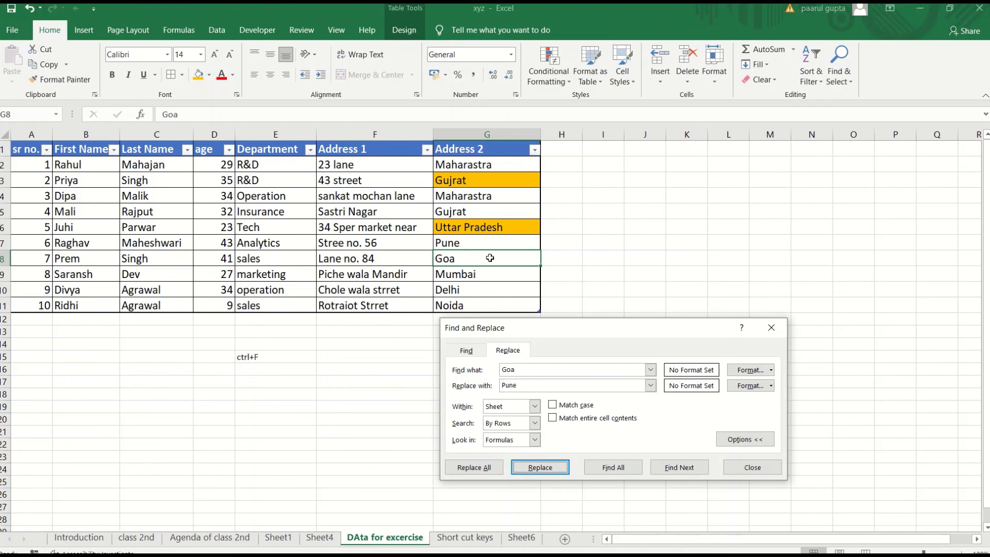
pyautogui.click(541, 469)
pyautogui.click(625, 371)
# Replace all Pune entries with Goa at once and dismiss the summary.
pyautogui.press('BackSpace')
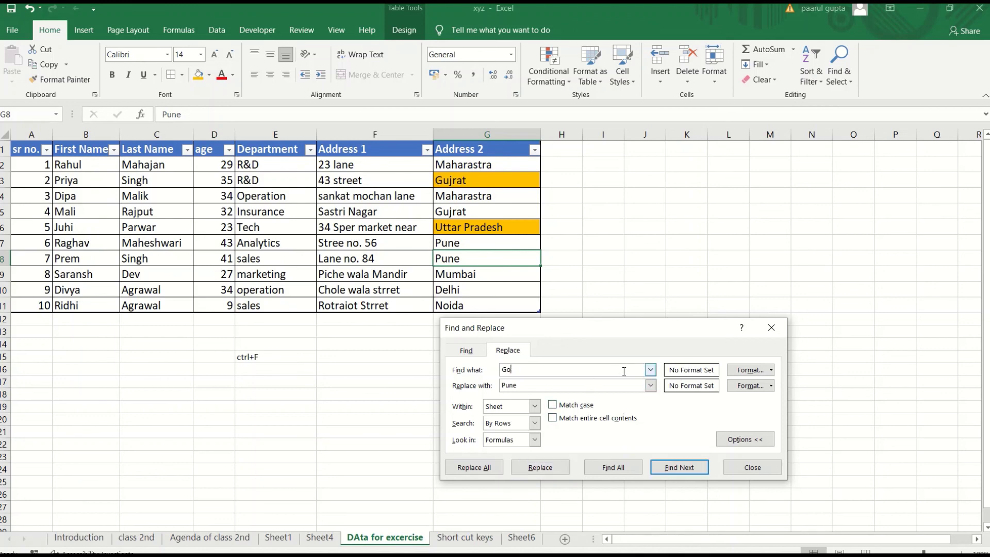
pyautogui.press('BackSpace')
pyautogui.press('BackSpace')
pyautogui.click(600, 383)
pyautogui.press('BackSpace')
pyautogui.press('BackSpace')
pyautogui.press('BackSpace')
pyautogui.press('BackSpace')
pyautogui.write('Pune')
pyautogui.write('Goa')
pyautogui.click(469, 467)
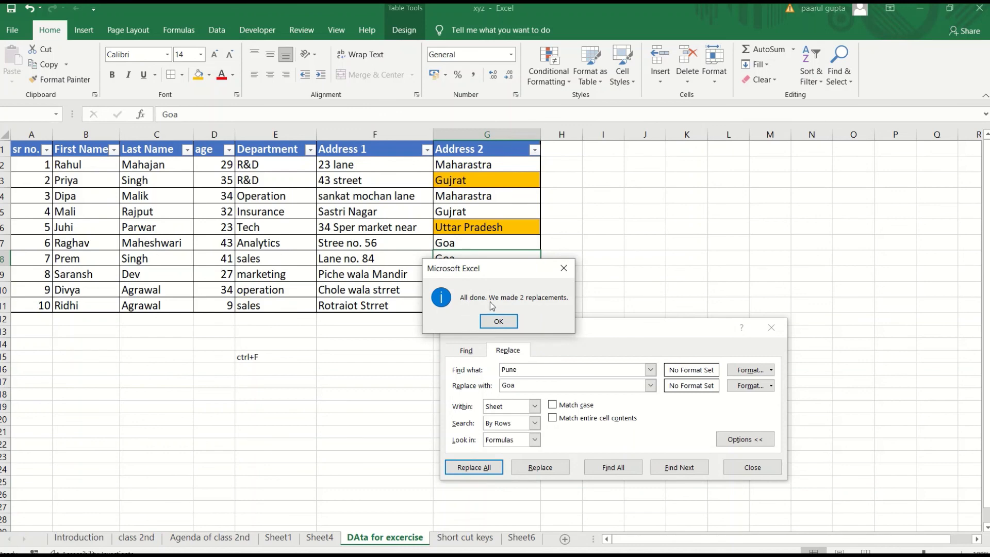
pyautogui.click(505, 325)
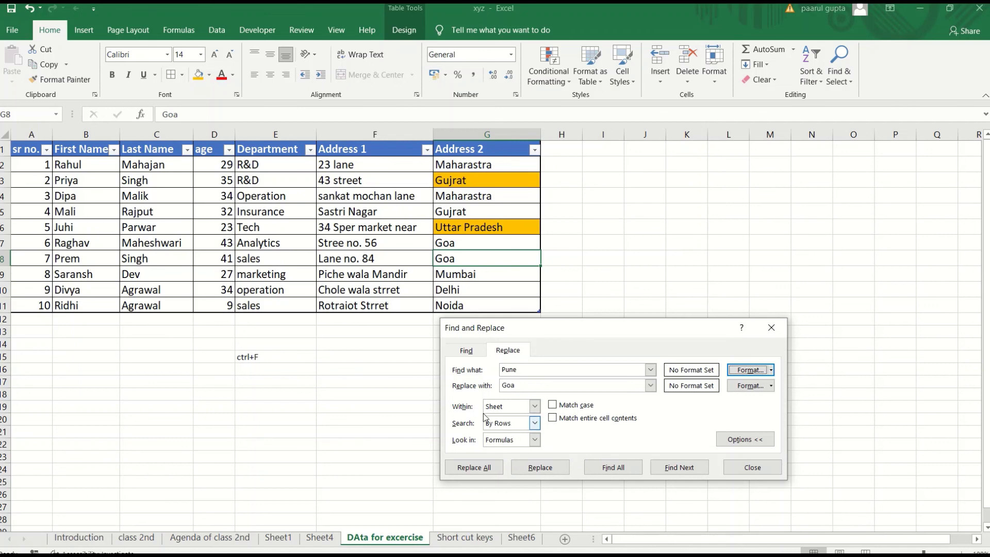
# Keep the search scope within the sheet and set the search text to Uttar.
pyautogui.click(535, 407)
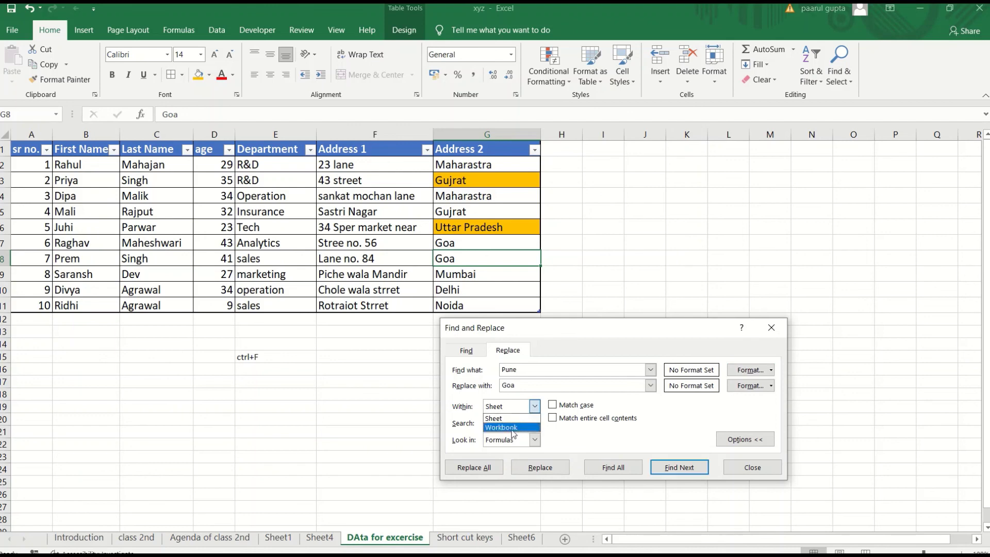
pyautogui.click(495, 418)
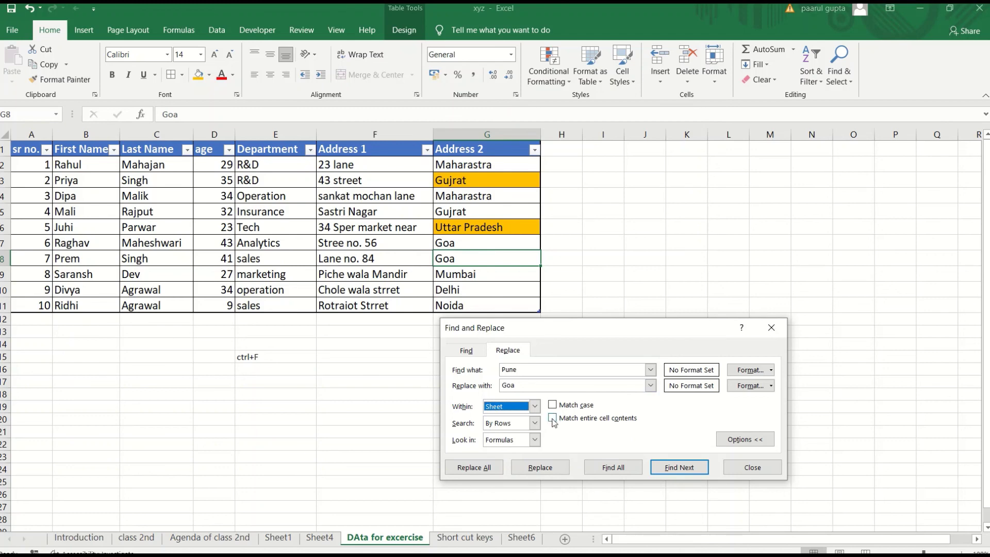
pyautogui.click(528, 372)
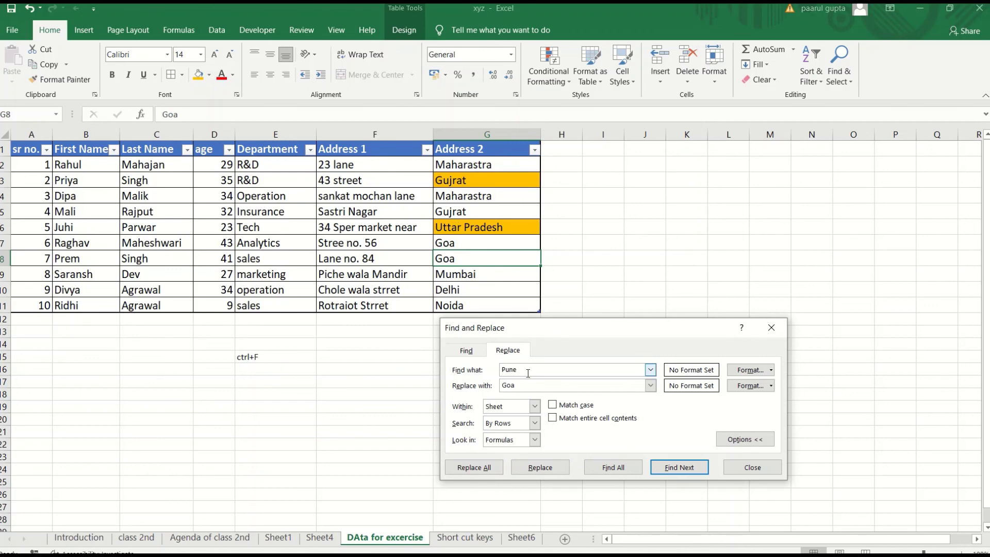
pyautogui.press('BackSpace')
pyautogui.press('BackSpace')
pyautogui.press('BackSpace')
pyautogui.press('BackSpace')
pyautogui.write('Uttar')
pyautogui.press('Tab')
# Dismiss Find and Replace, view 'Agenda of class 2nd', then finish on the 'Short cut keys' sheet.
pyautogui.press('Escape')
pyautogui.click(553, 327)
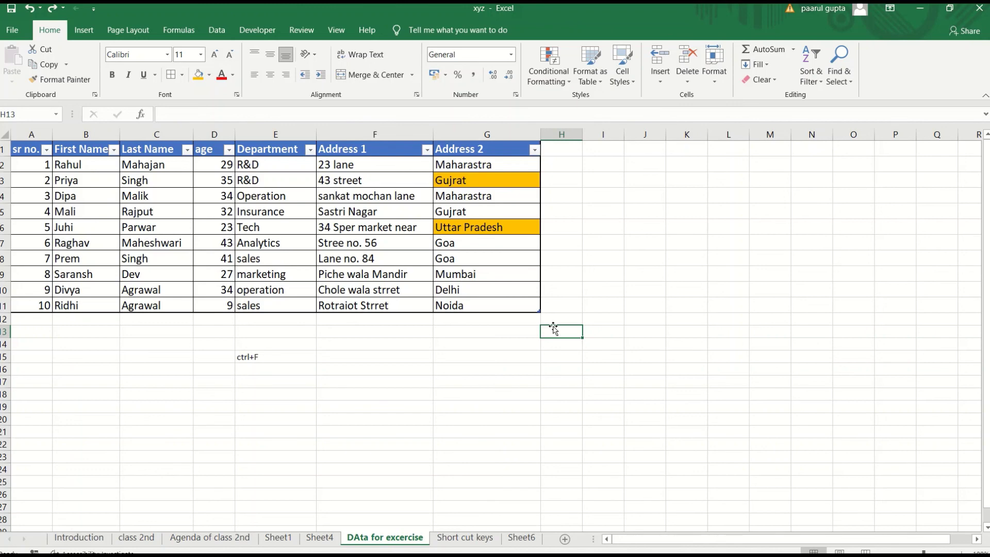
pyautogui.click(243, 541)
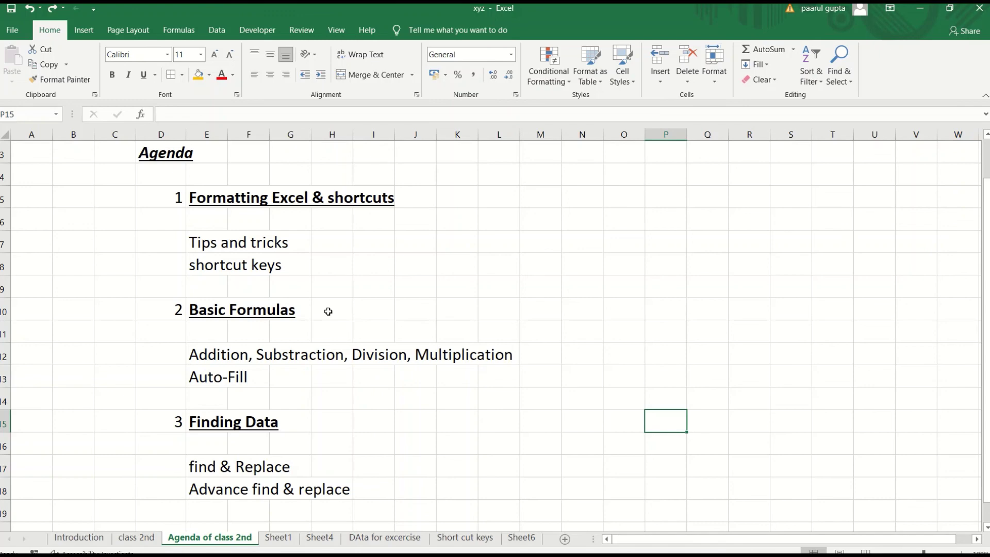
pyautogui.click(451, 539)
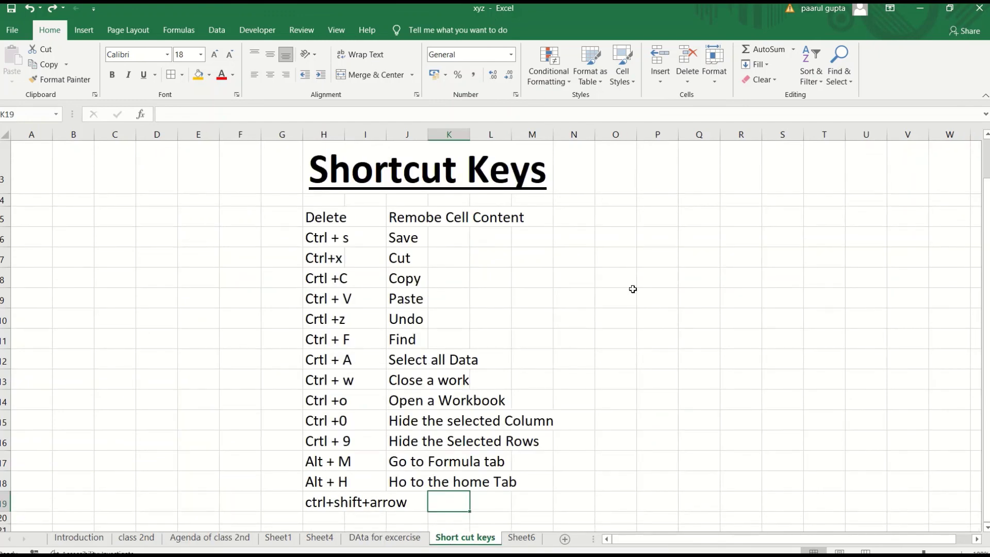